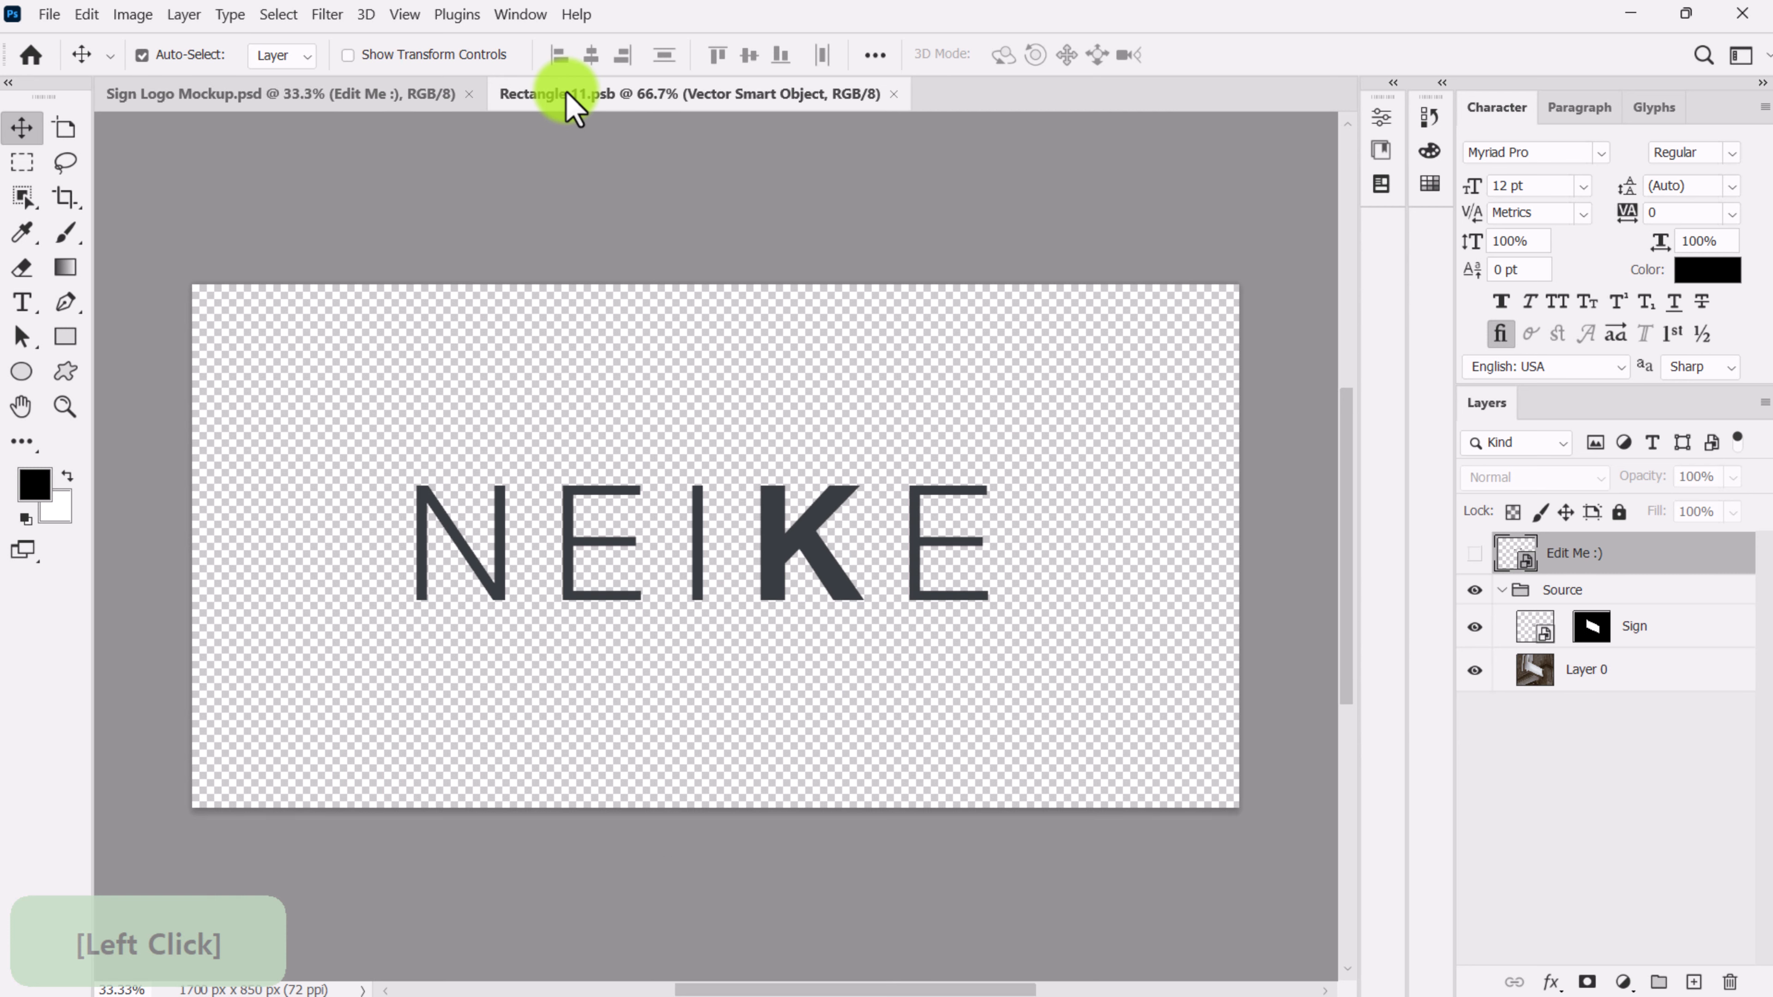
# - Hide the Vector Smart Object layer holding the NEIKE logo in Rectangle 11.psb
pyautogui.click(768, 552)
pyautogui.click(1192, 552)
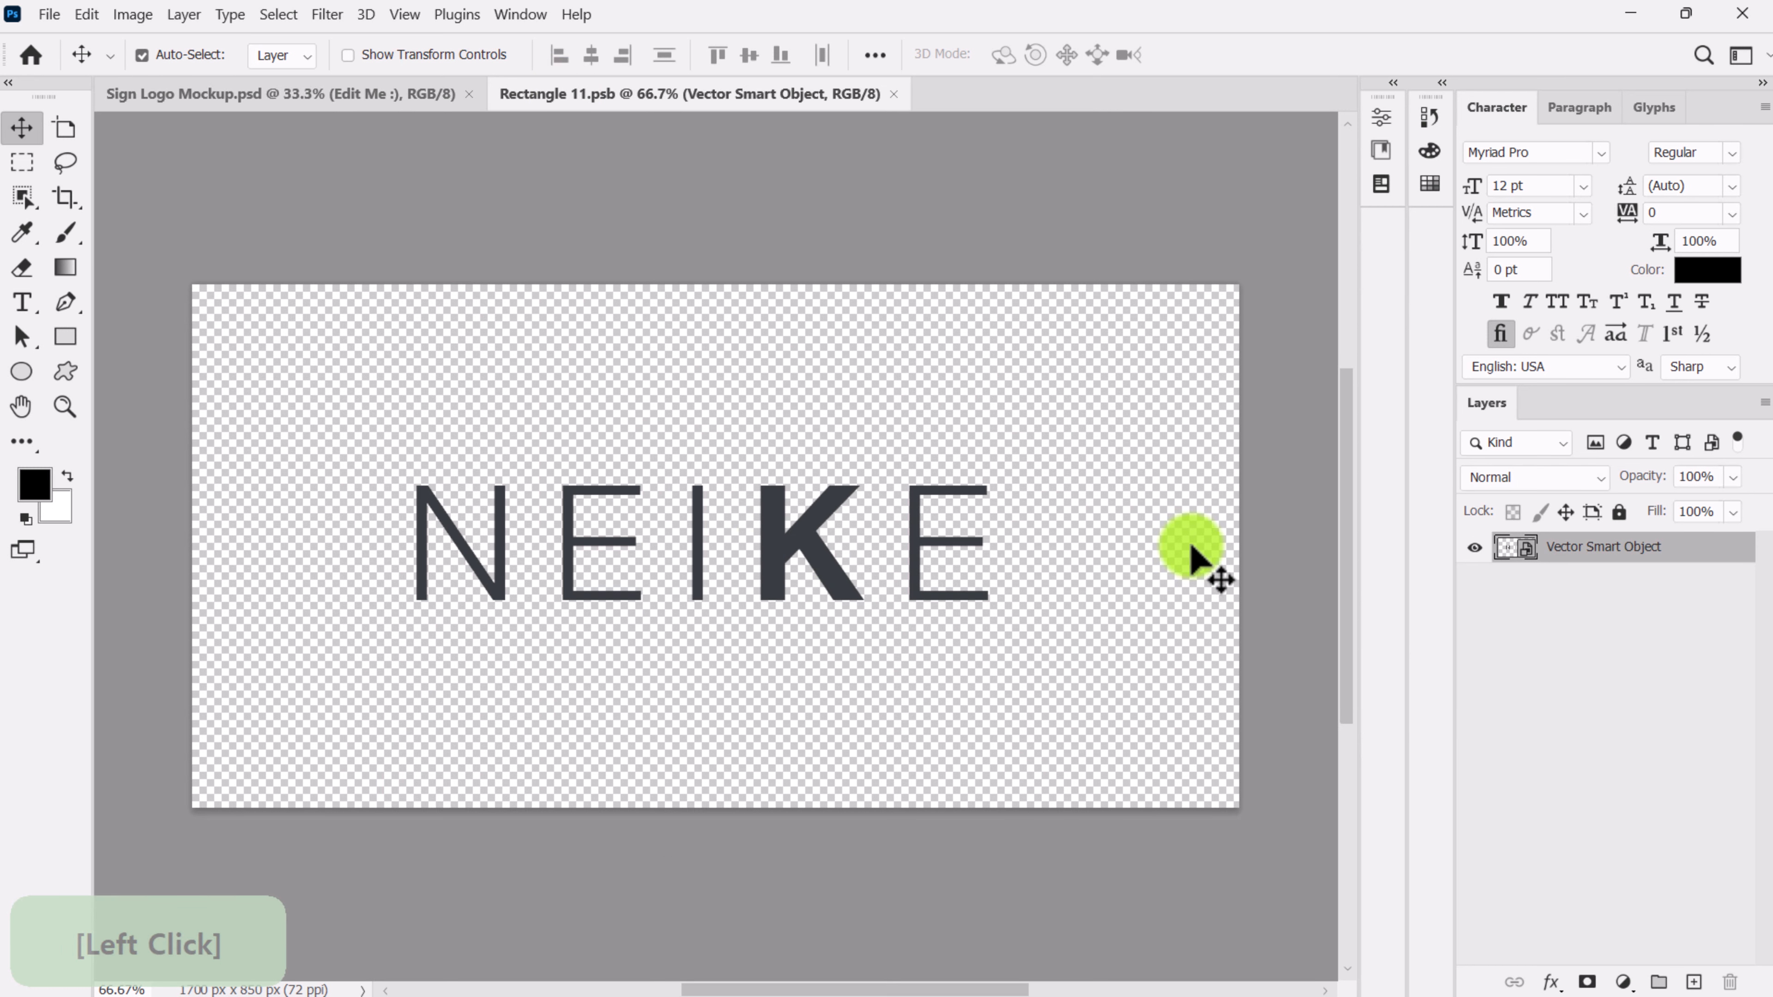
pyautogui.click(1474, 549)
pyautogui.click(1132, 535)
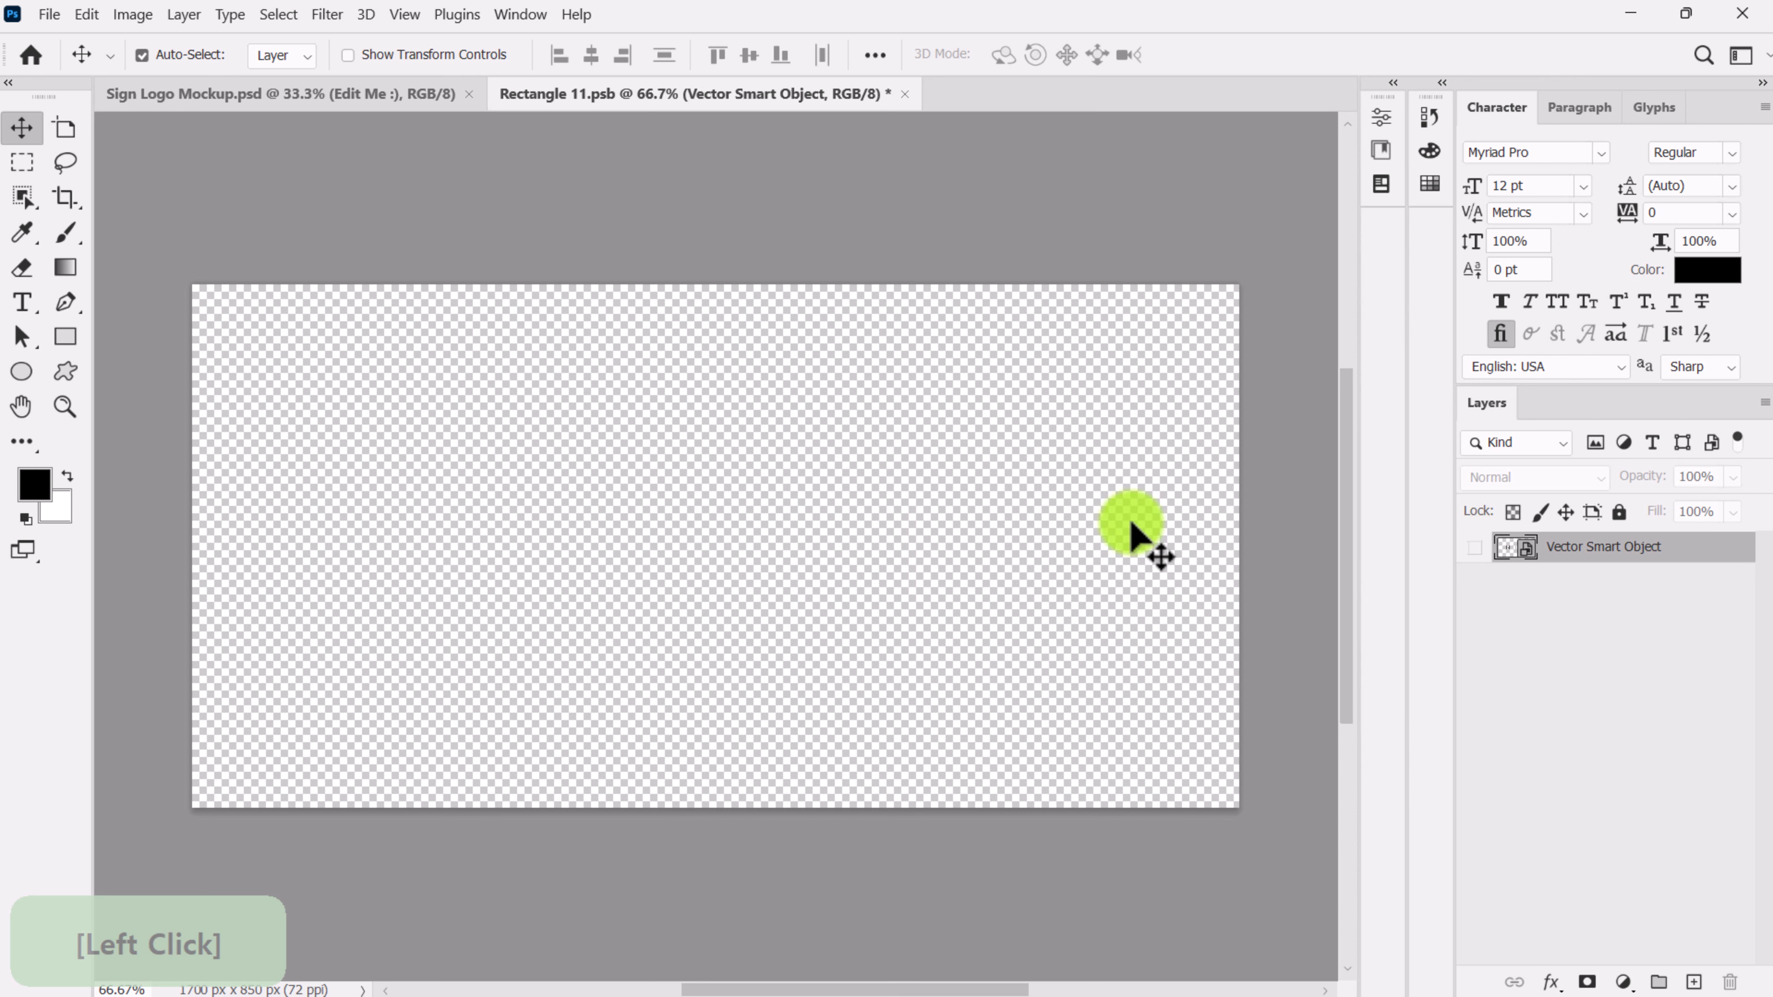
# - Paste the copied RIAWAVE logo into the smart object document as pixels
pyautogui.click(86, 15)
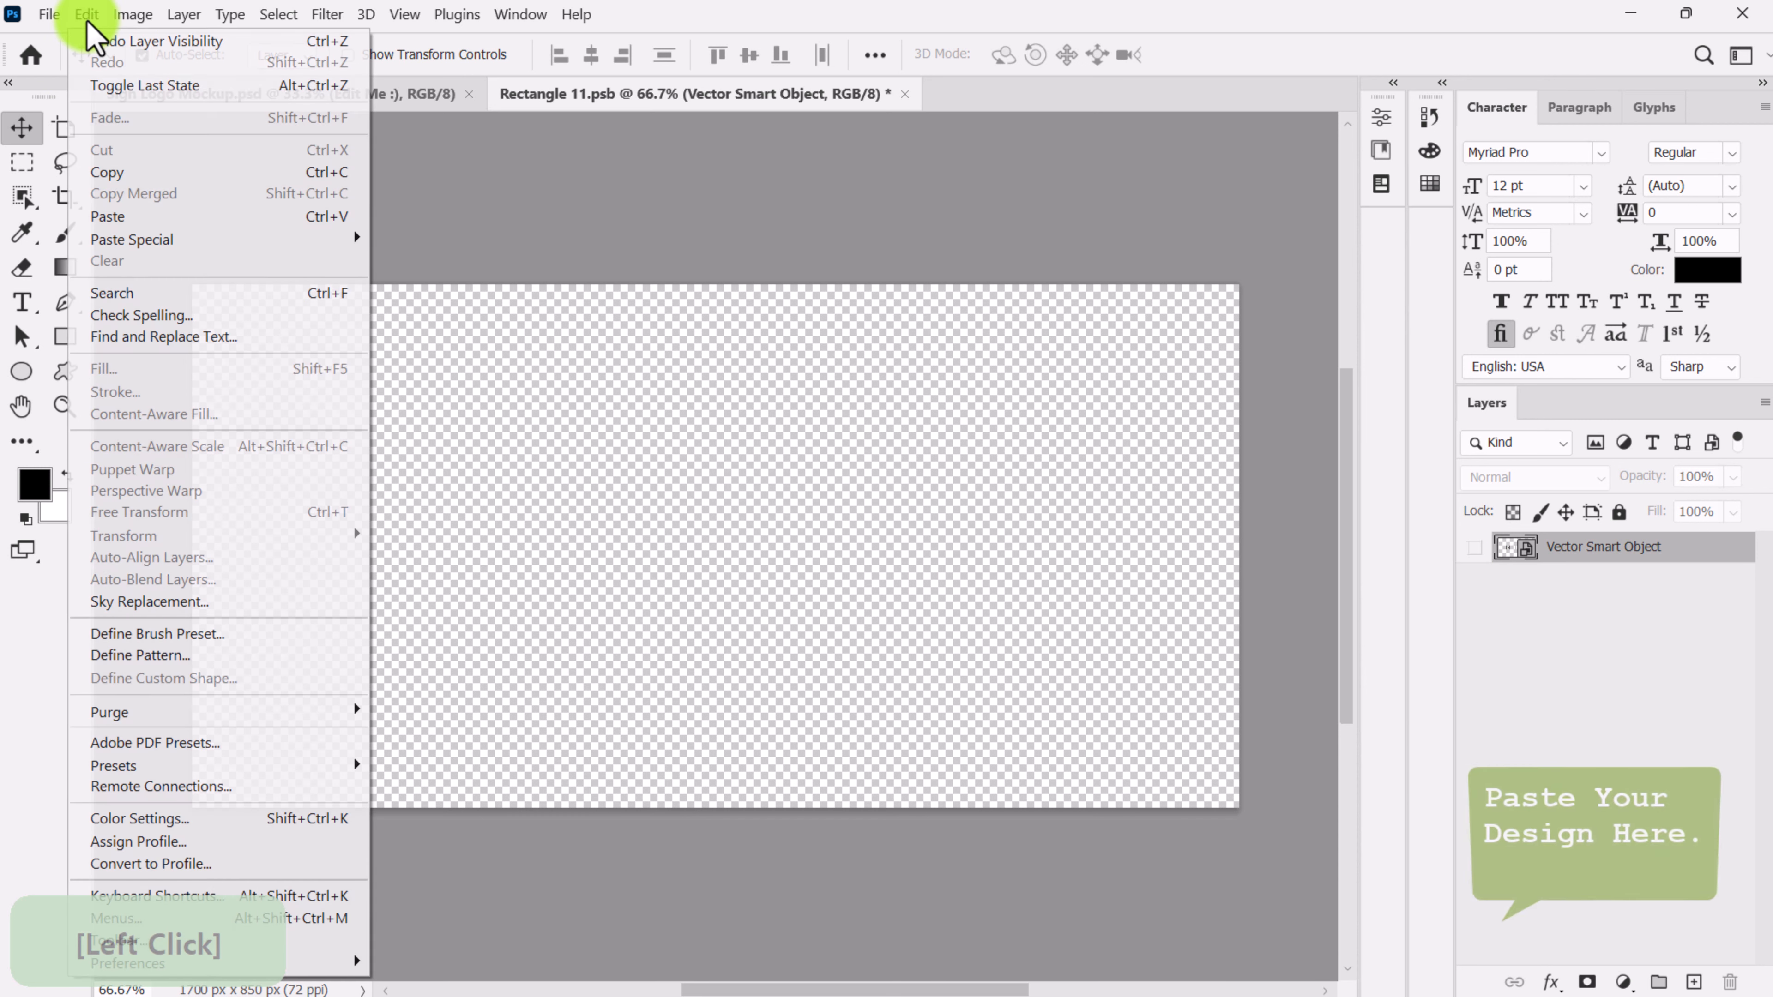
pyautogui.click(114, 211)
pyautogui.click(753, 331)
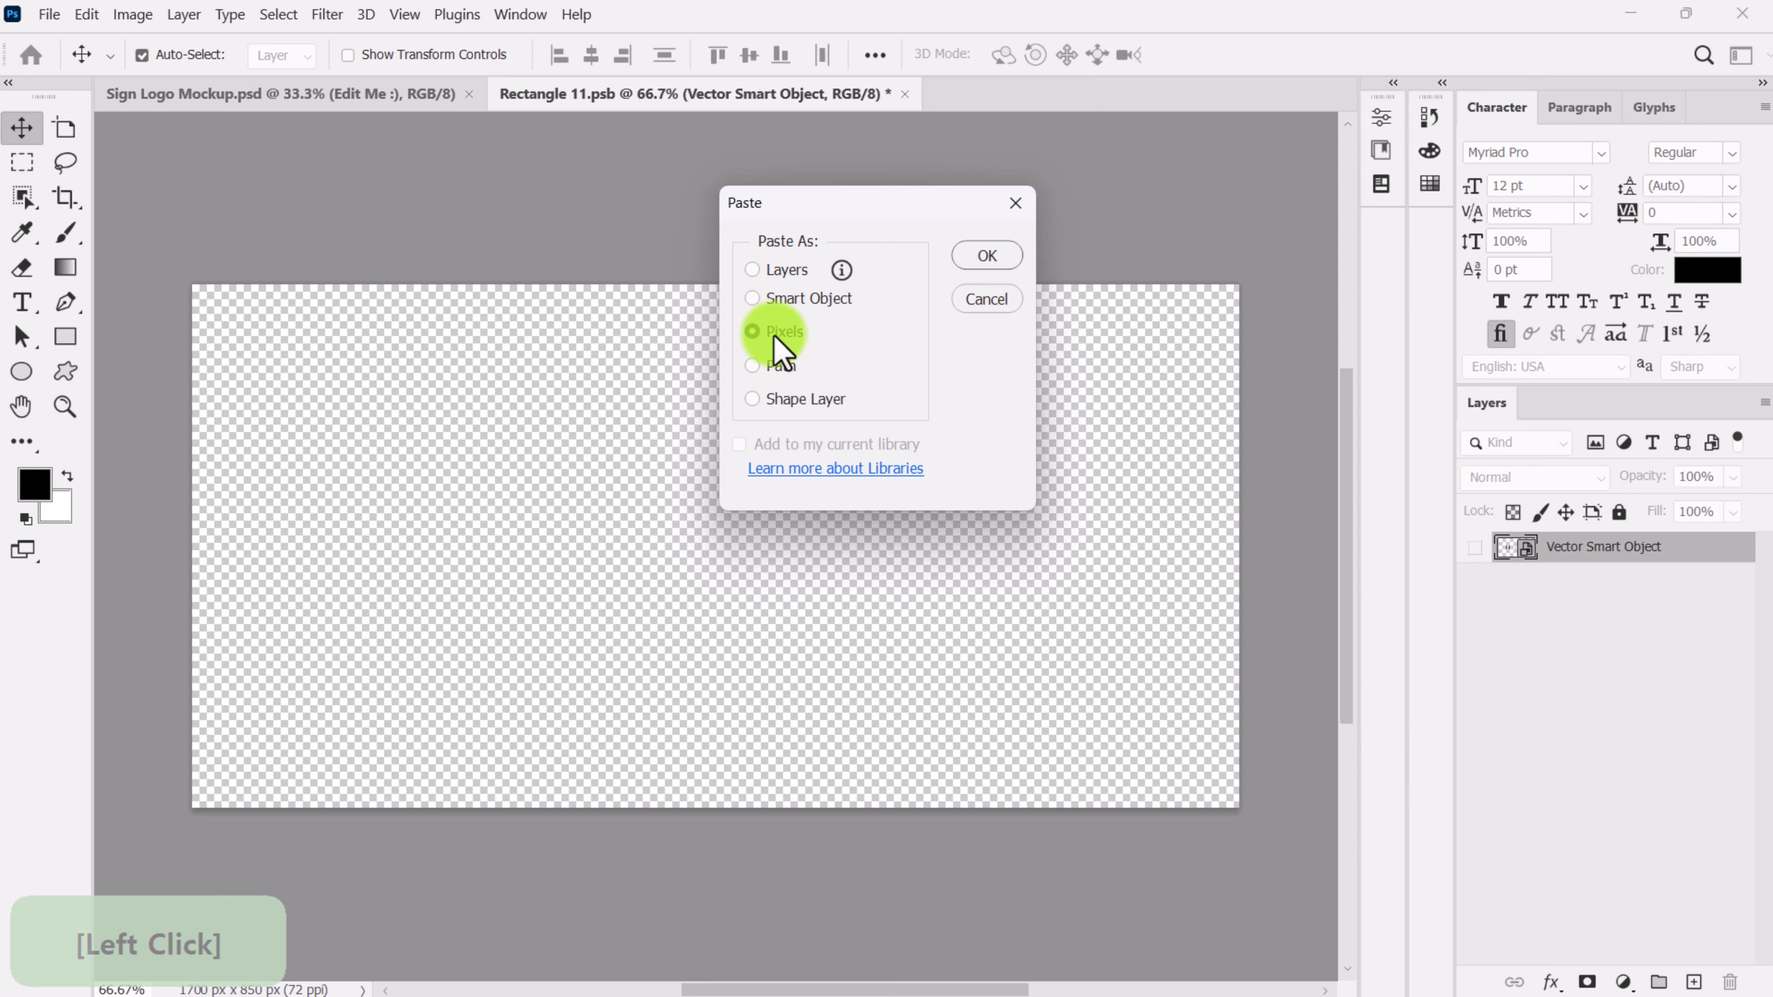
pyautogui.click(985, 256)
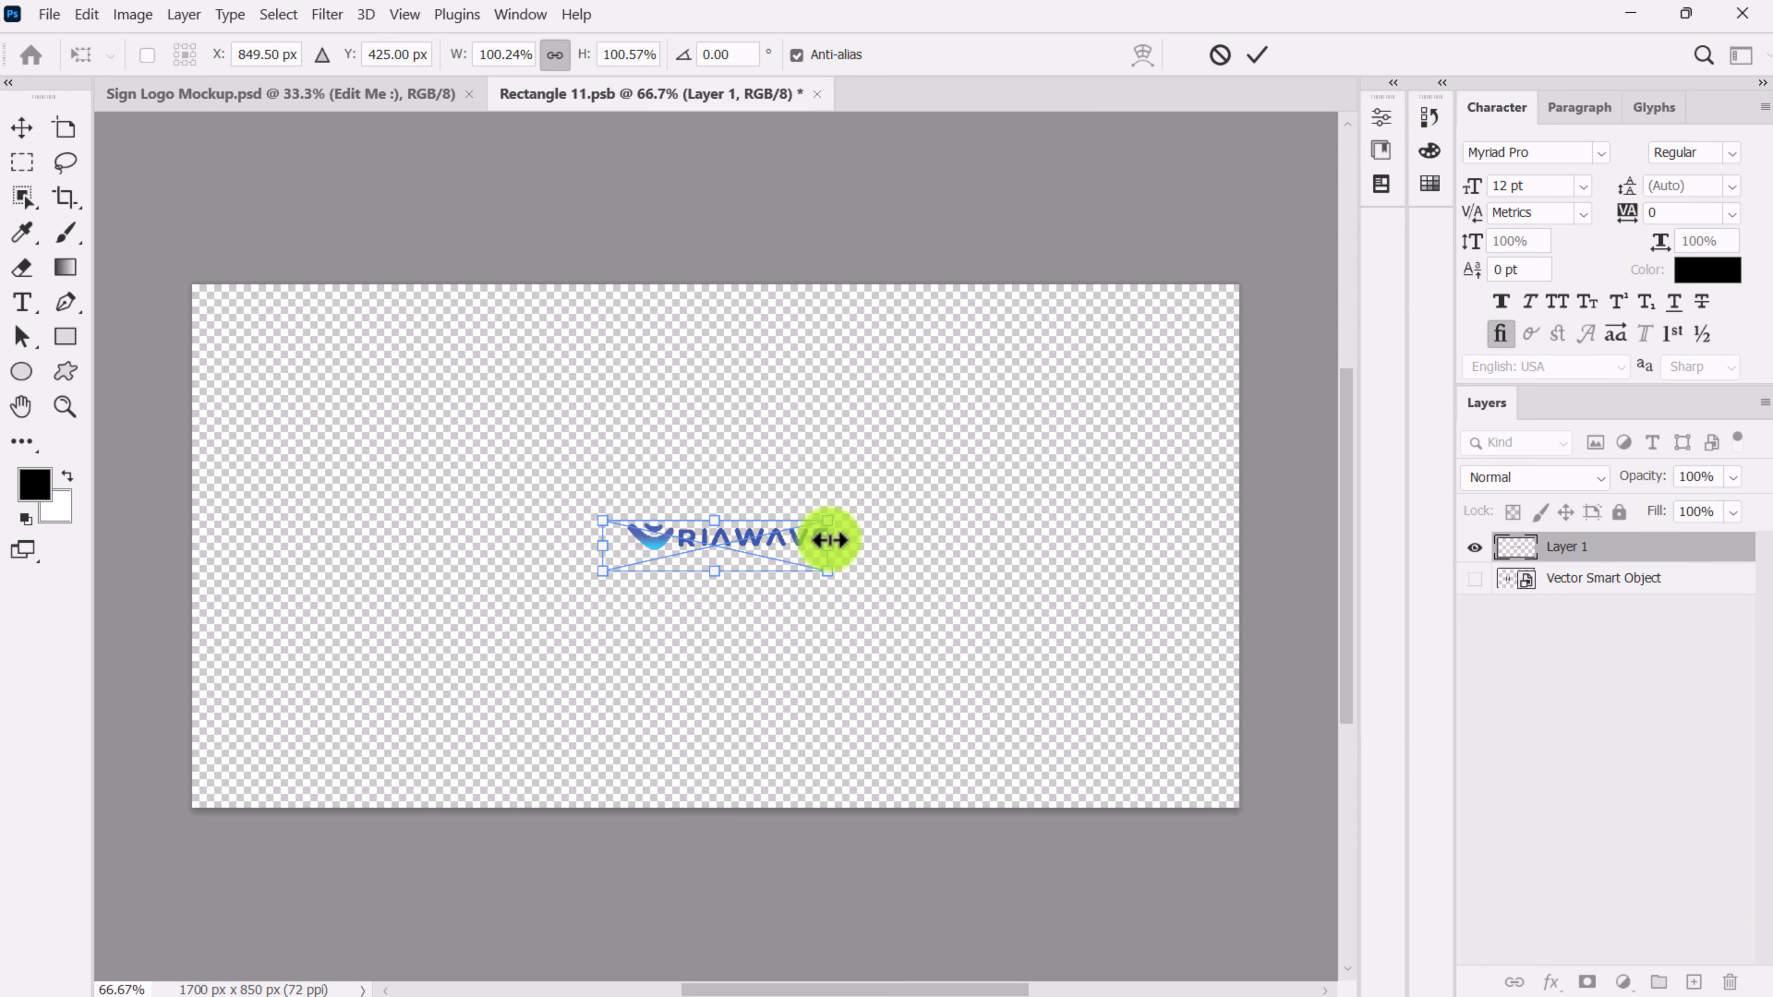
# - Scale the pasted logo from its centre to about 441%, apply it, and move the logo to the middle of the canvas
pyautogui.press('alt')
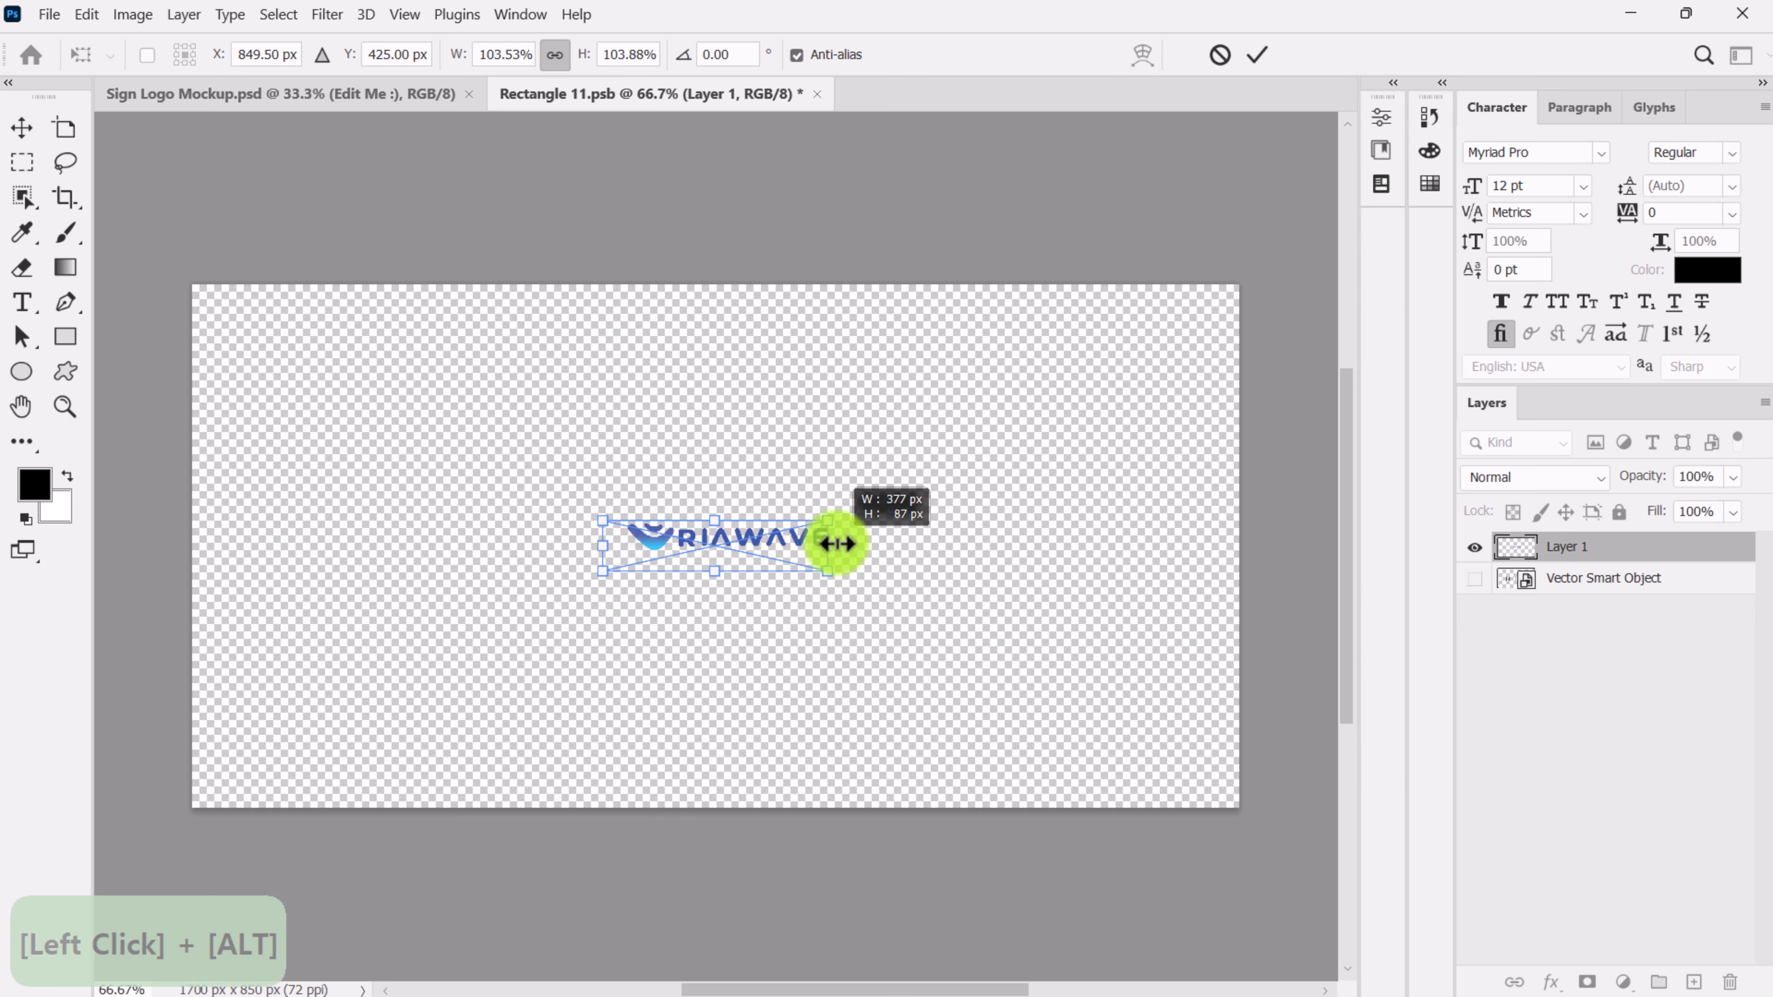
pyautogui.moveTo(837, 543); pyautogui.dragTo(1212, 520)
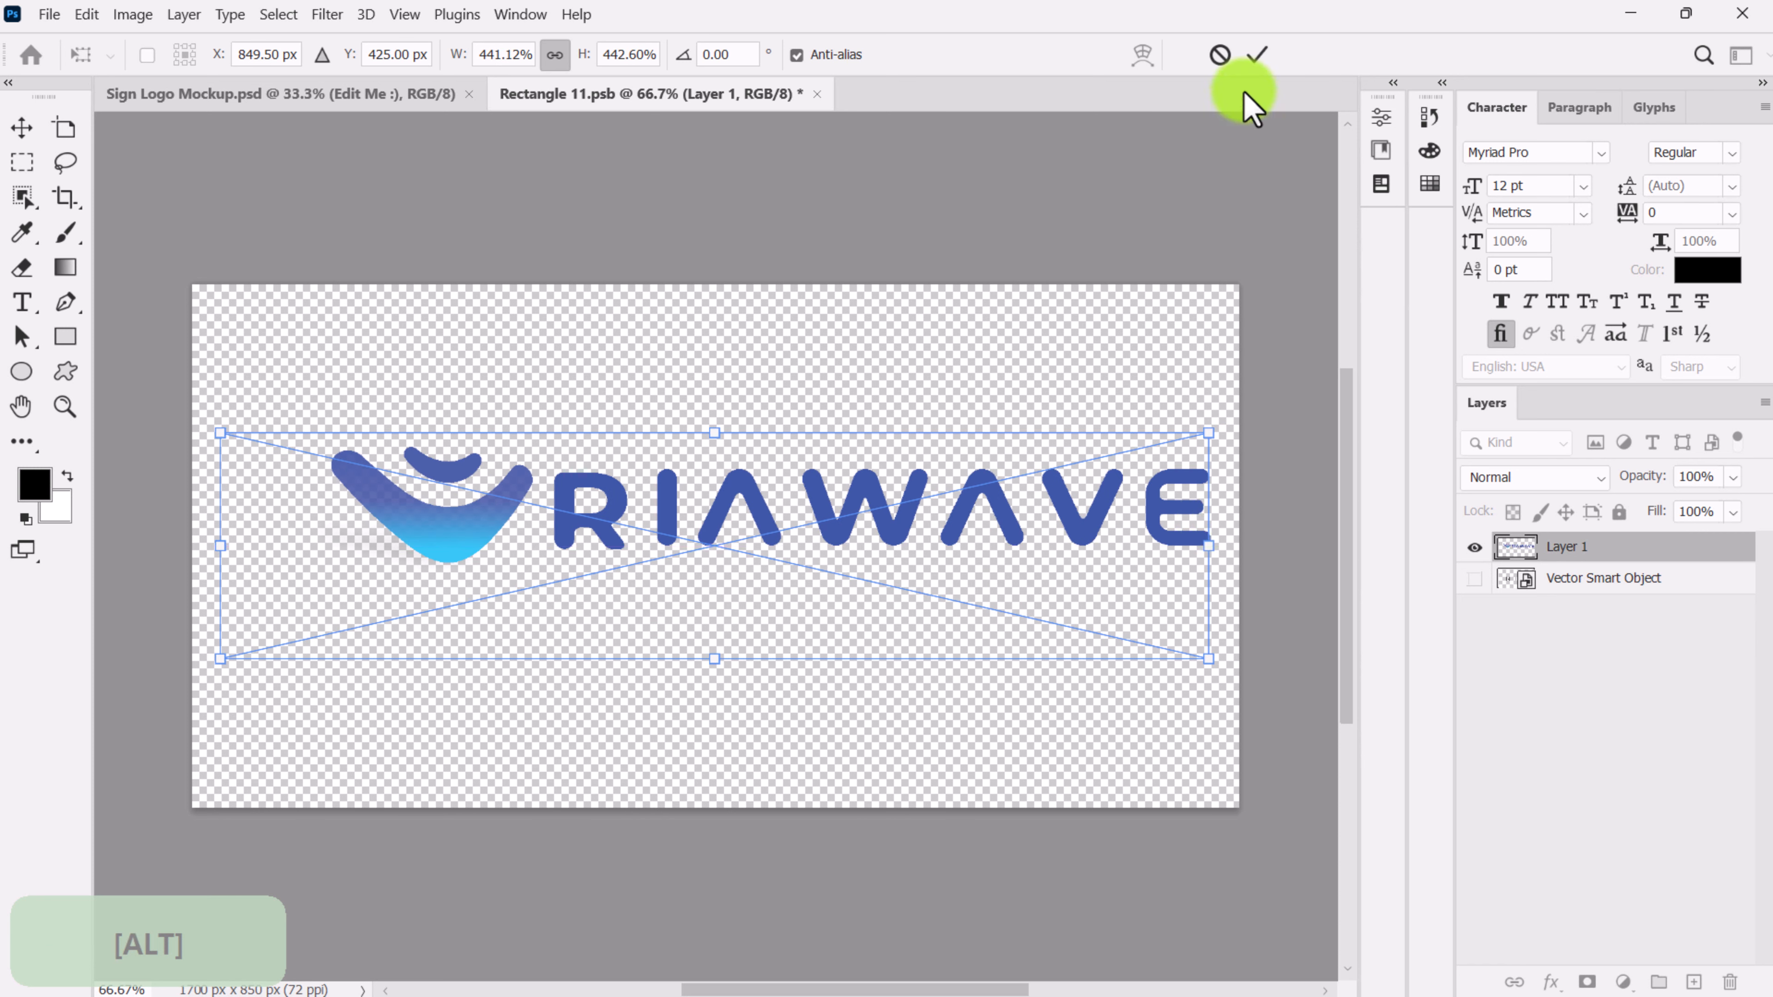
pyautogui.click(1246, 65)
pyautogui.click(890, 529)
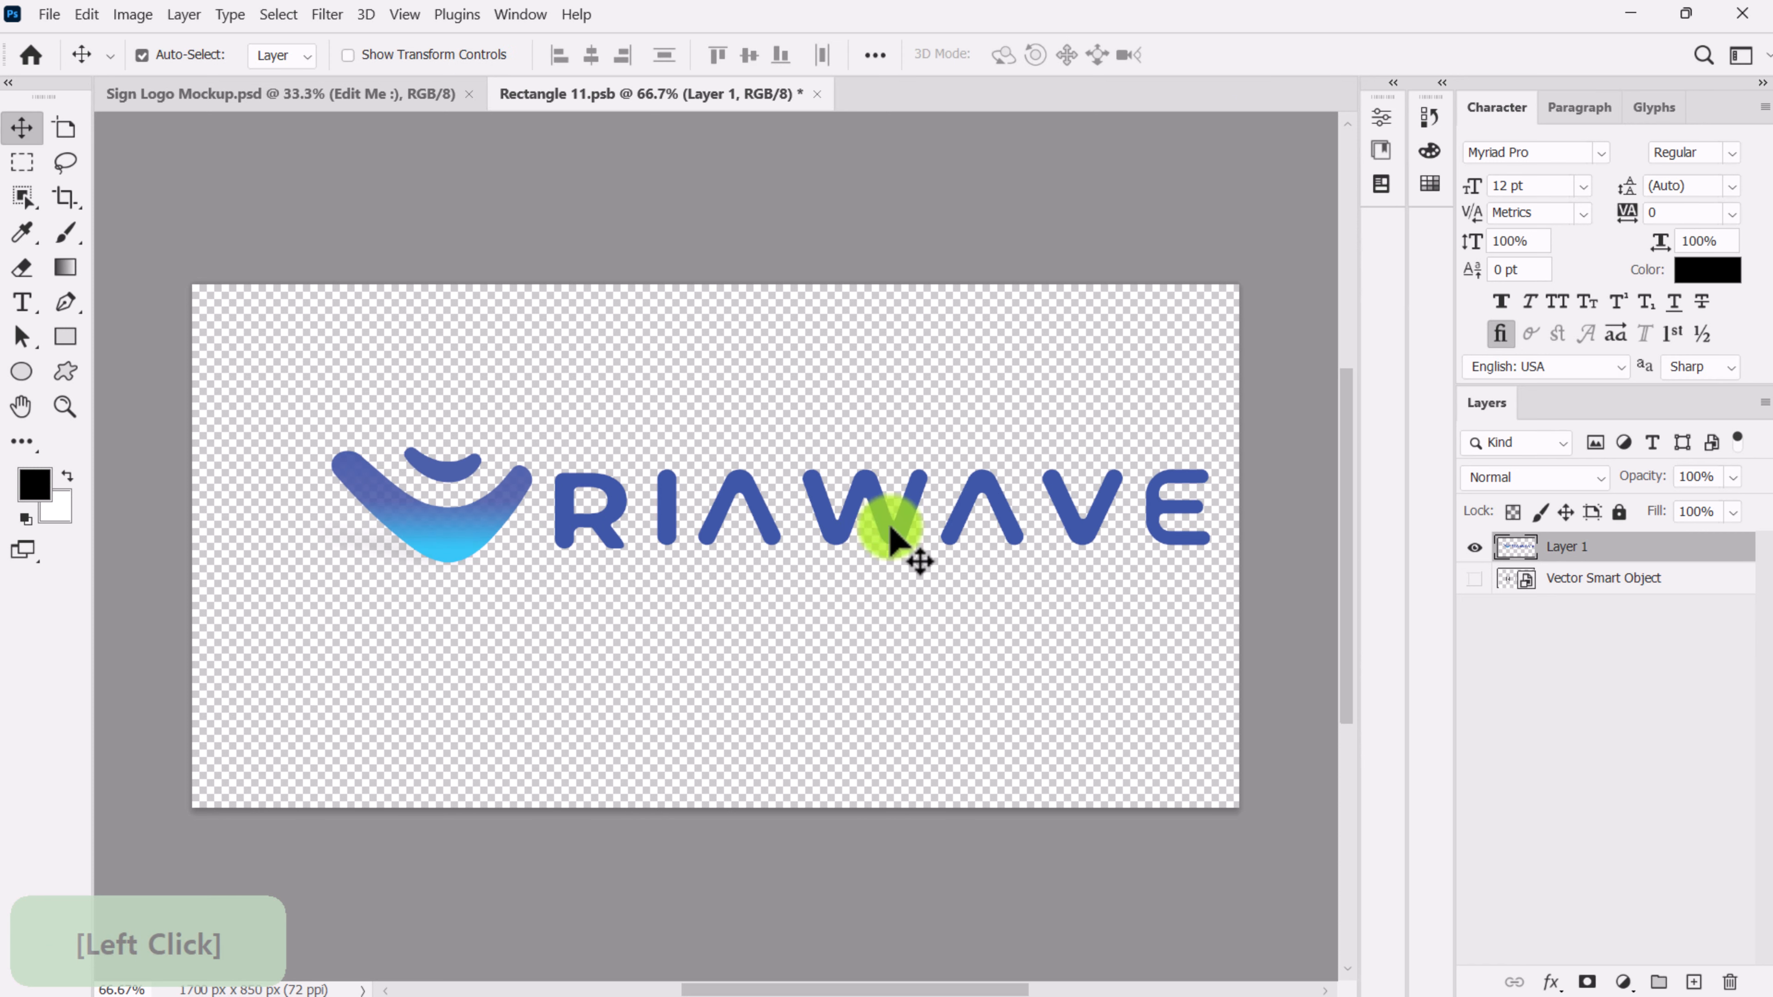
pyautogui.moveTo(617, 521); pyautogui.dragTo(558, 558)
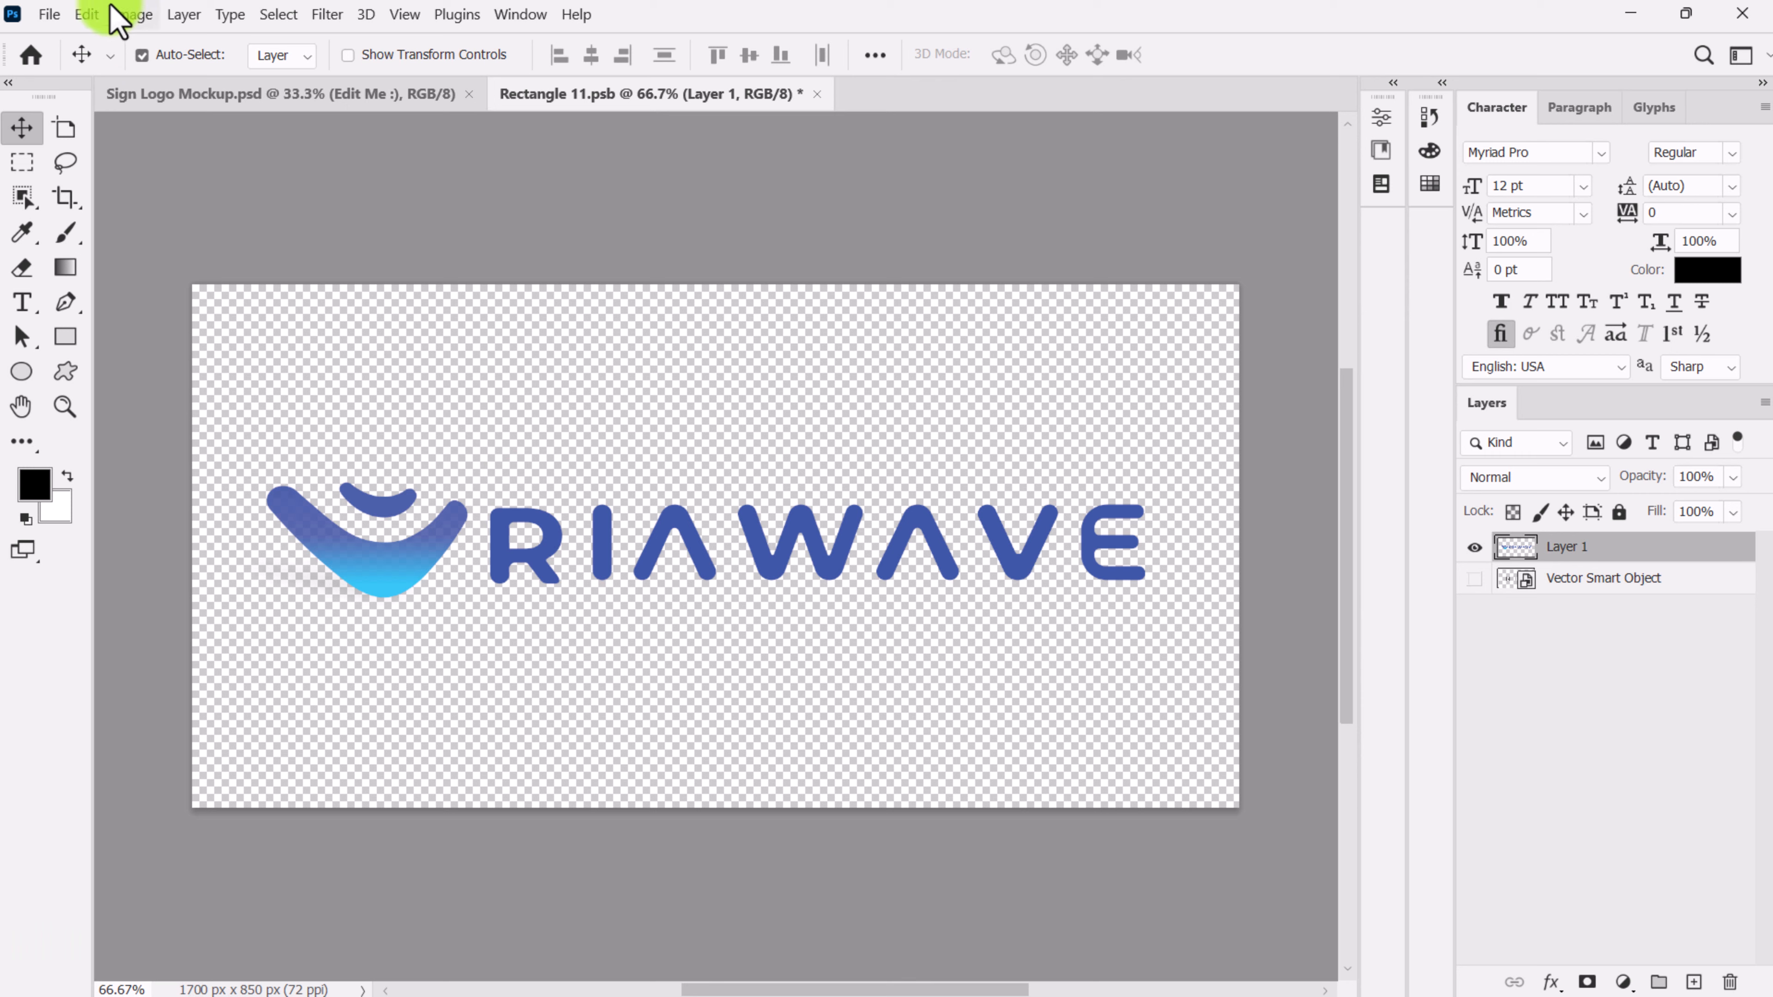
pyautogui.click(86, 14)
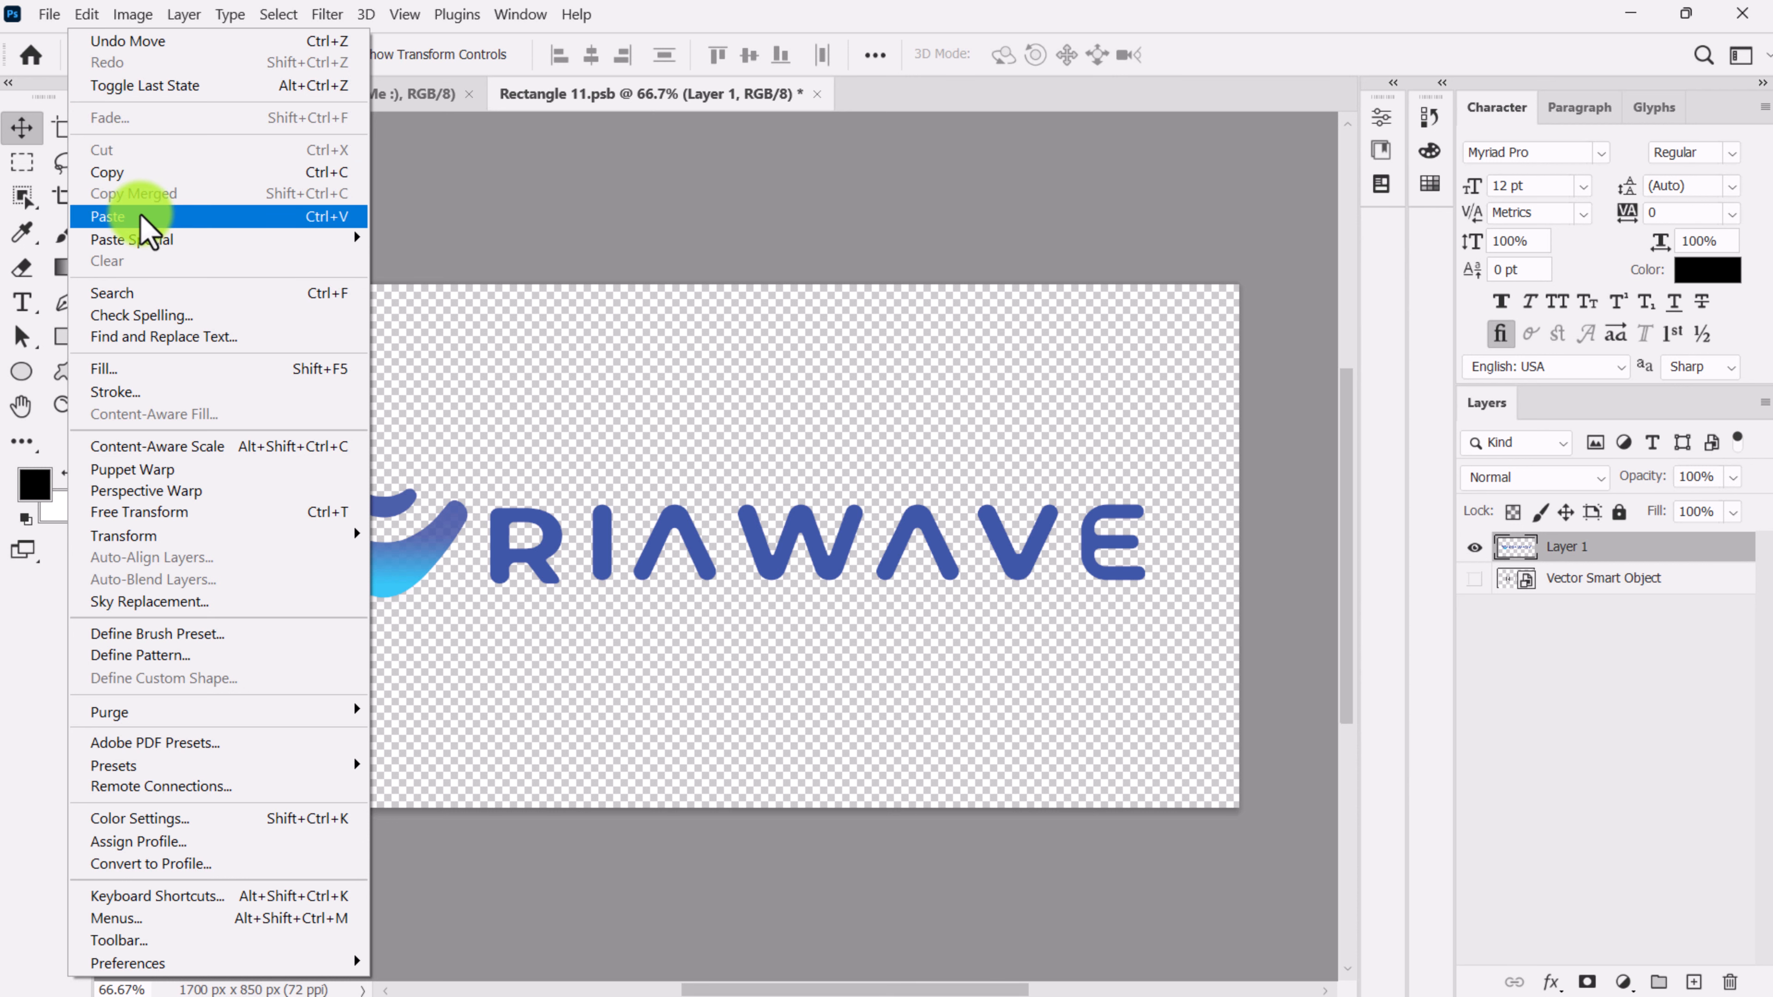
pyautogui.click(558, 328)
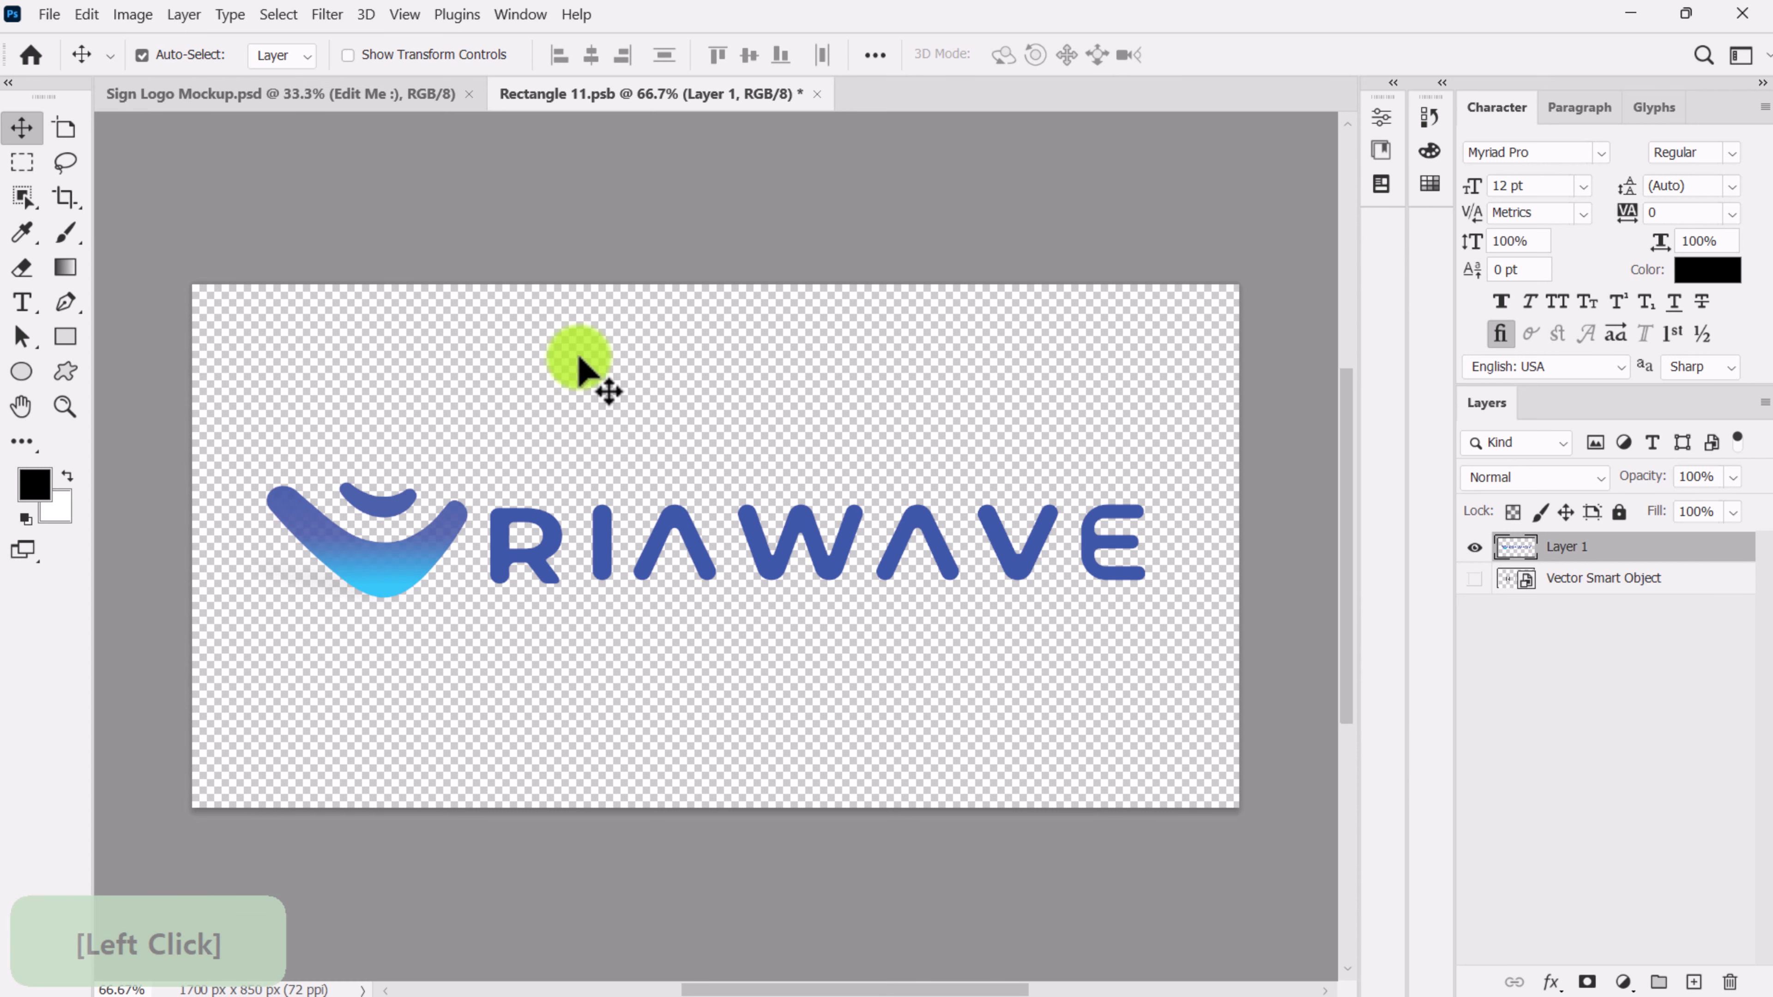
pyautogui.rightClick(493, 535)
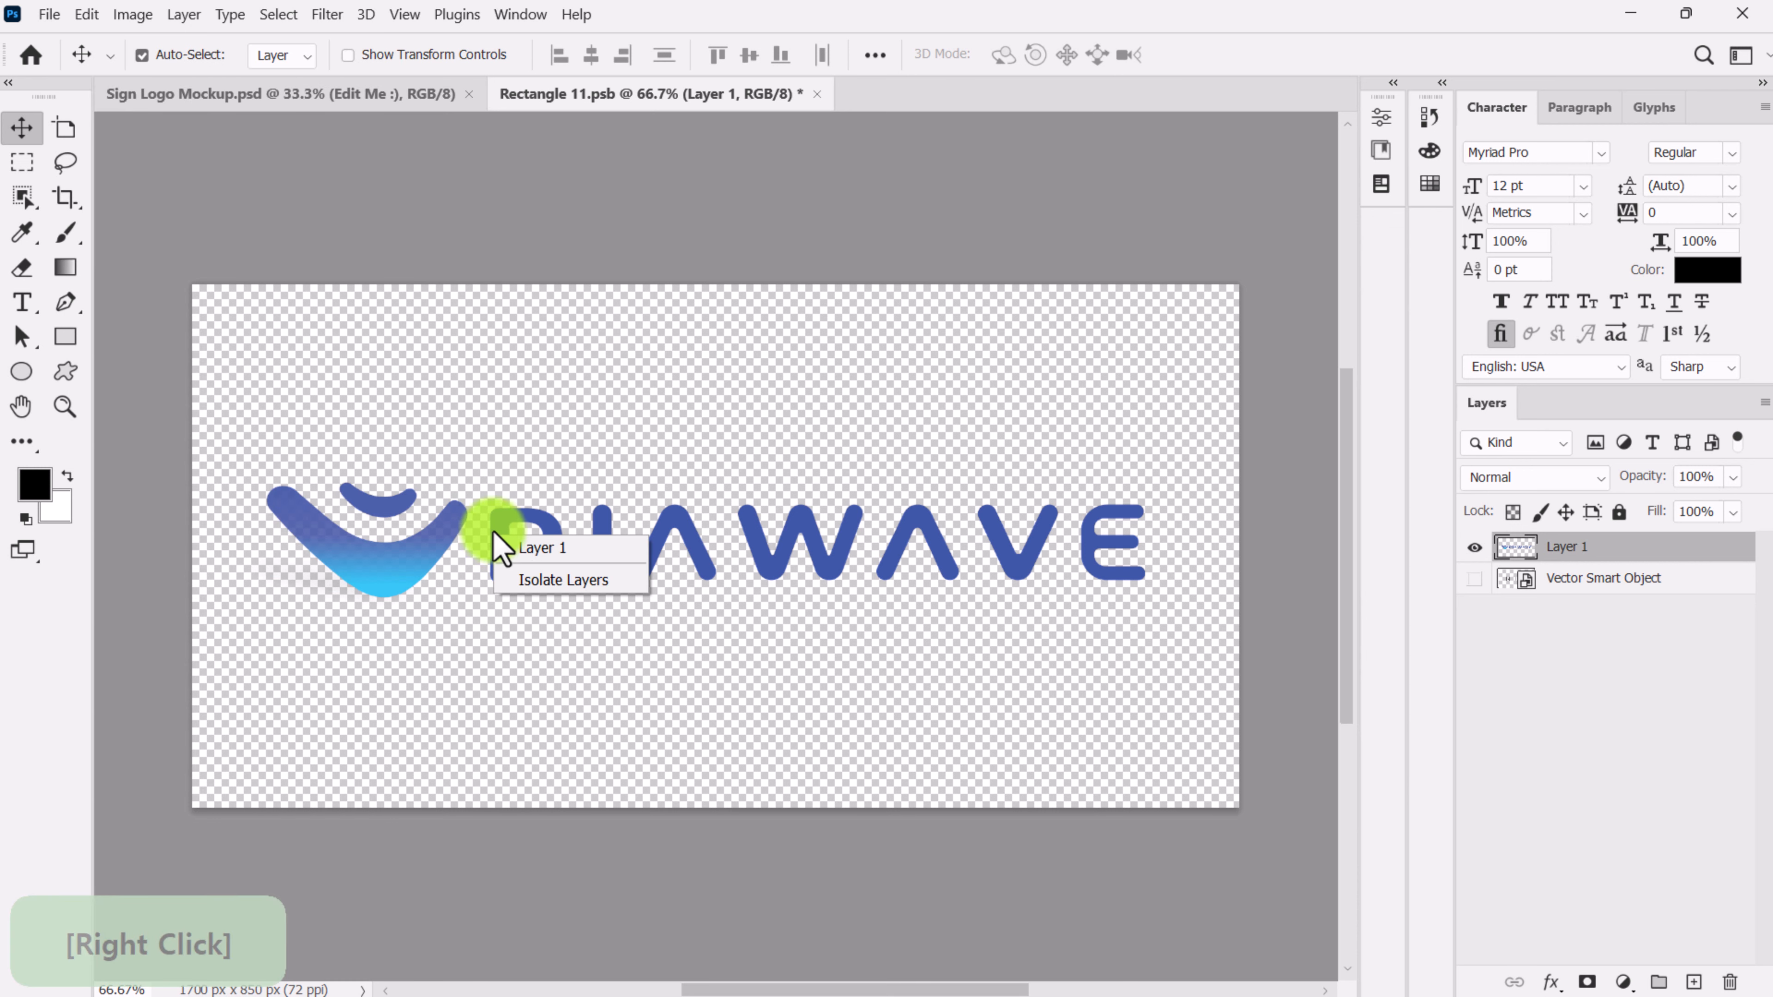
pyautogui.click(497, 538)
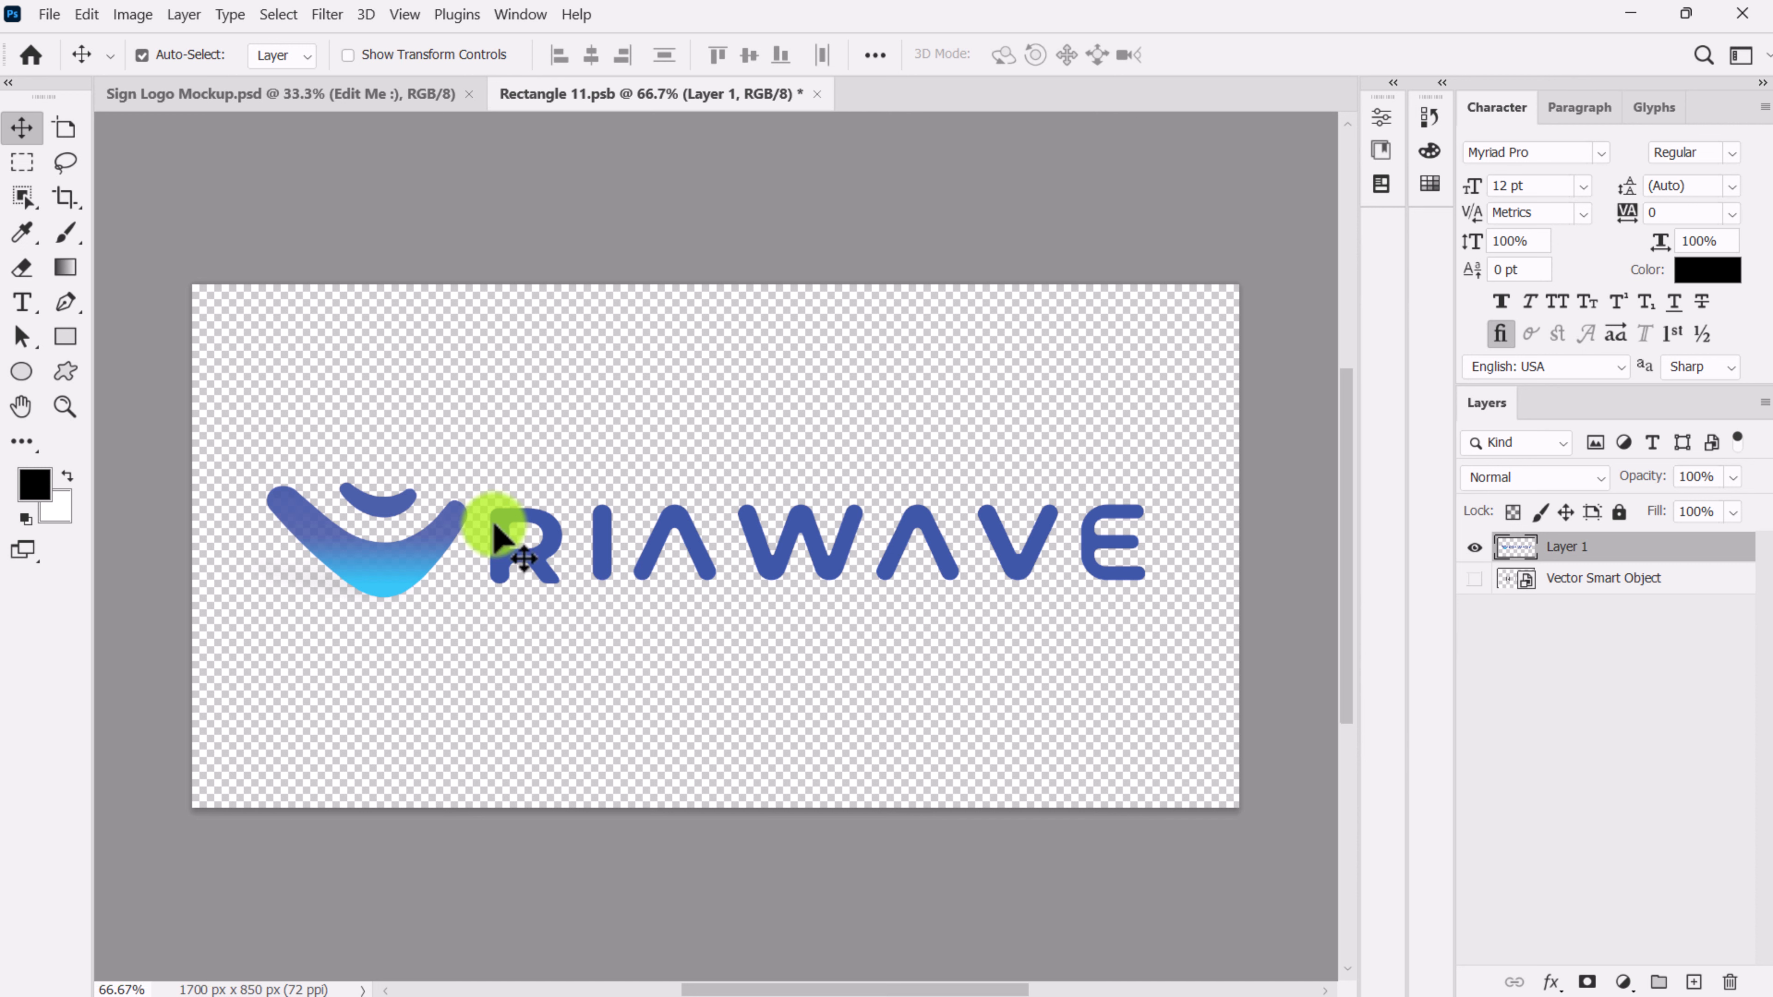
# - Free Transform the logo layer to shift it slightly right, apply the change and deselect the layer
pyautogui.press('ctrl')
pyautogui.hotkey('ctrl', 't')
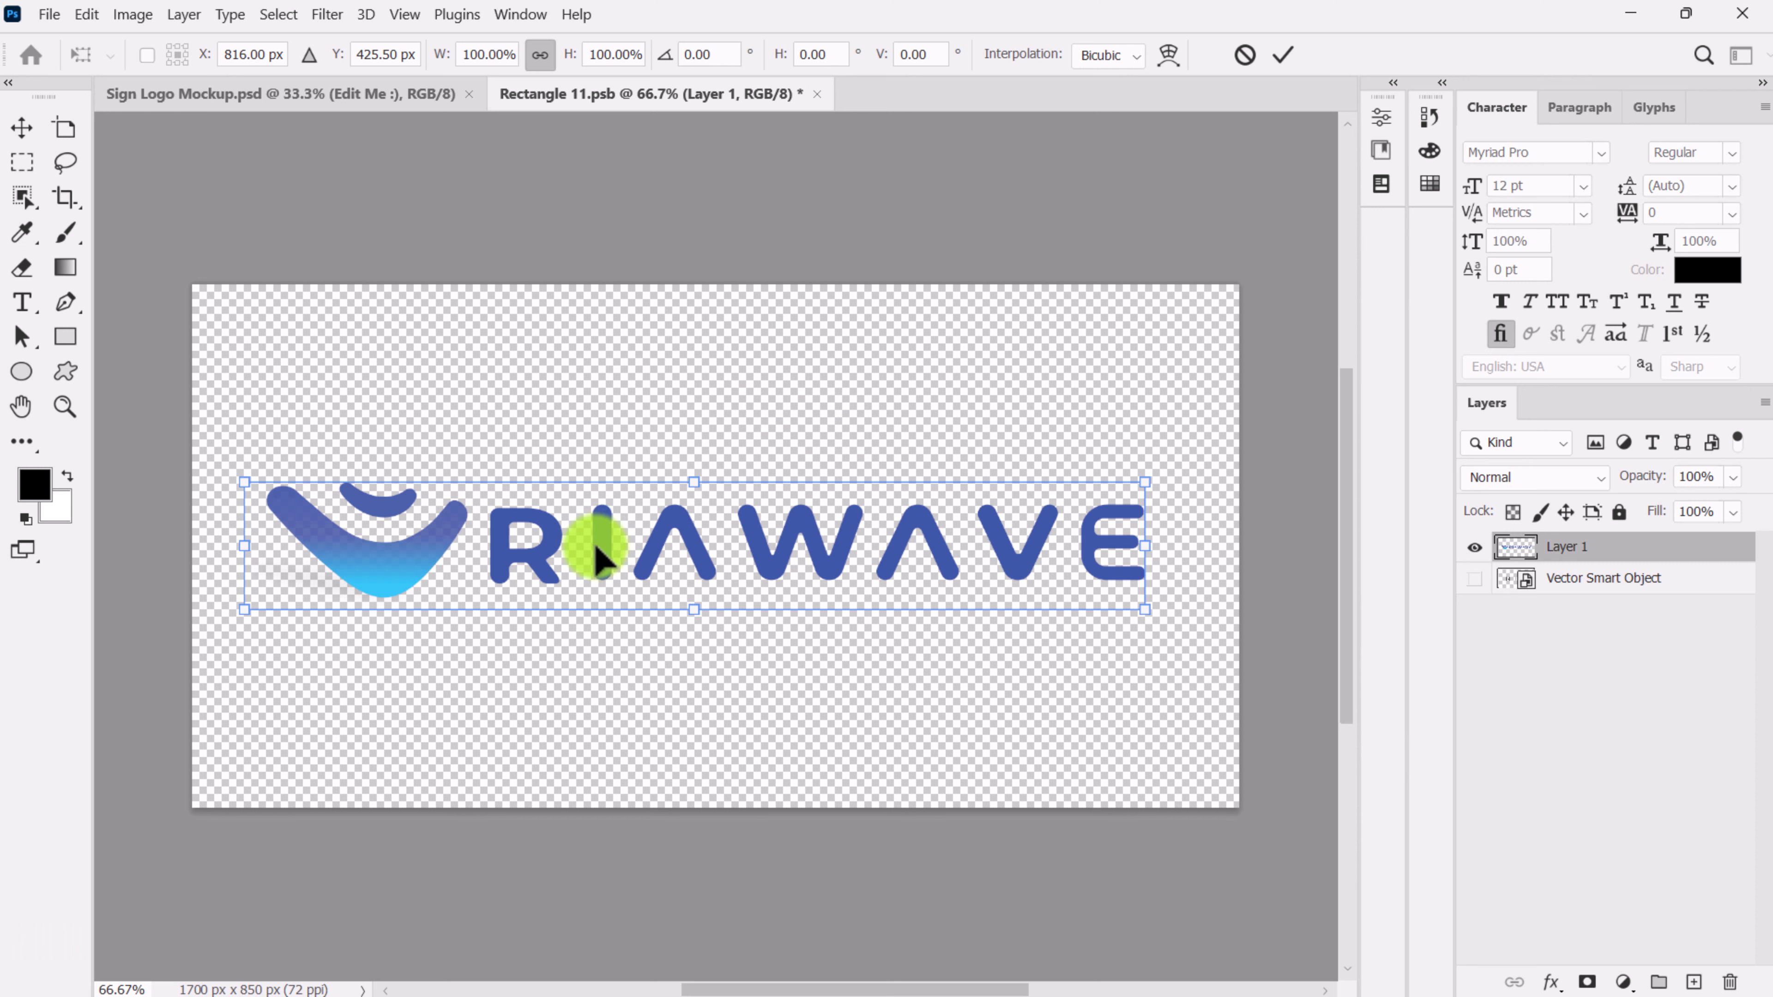
pyautogui.moveTo(596, 547); pyautogui.dragTo(618, 551)
pyautogui.click(1288, 78)
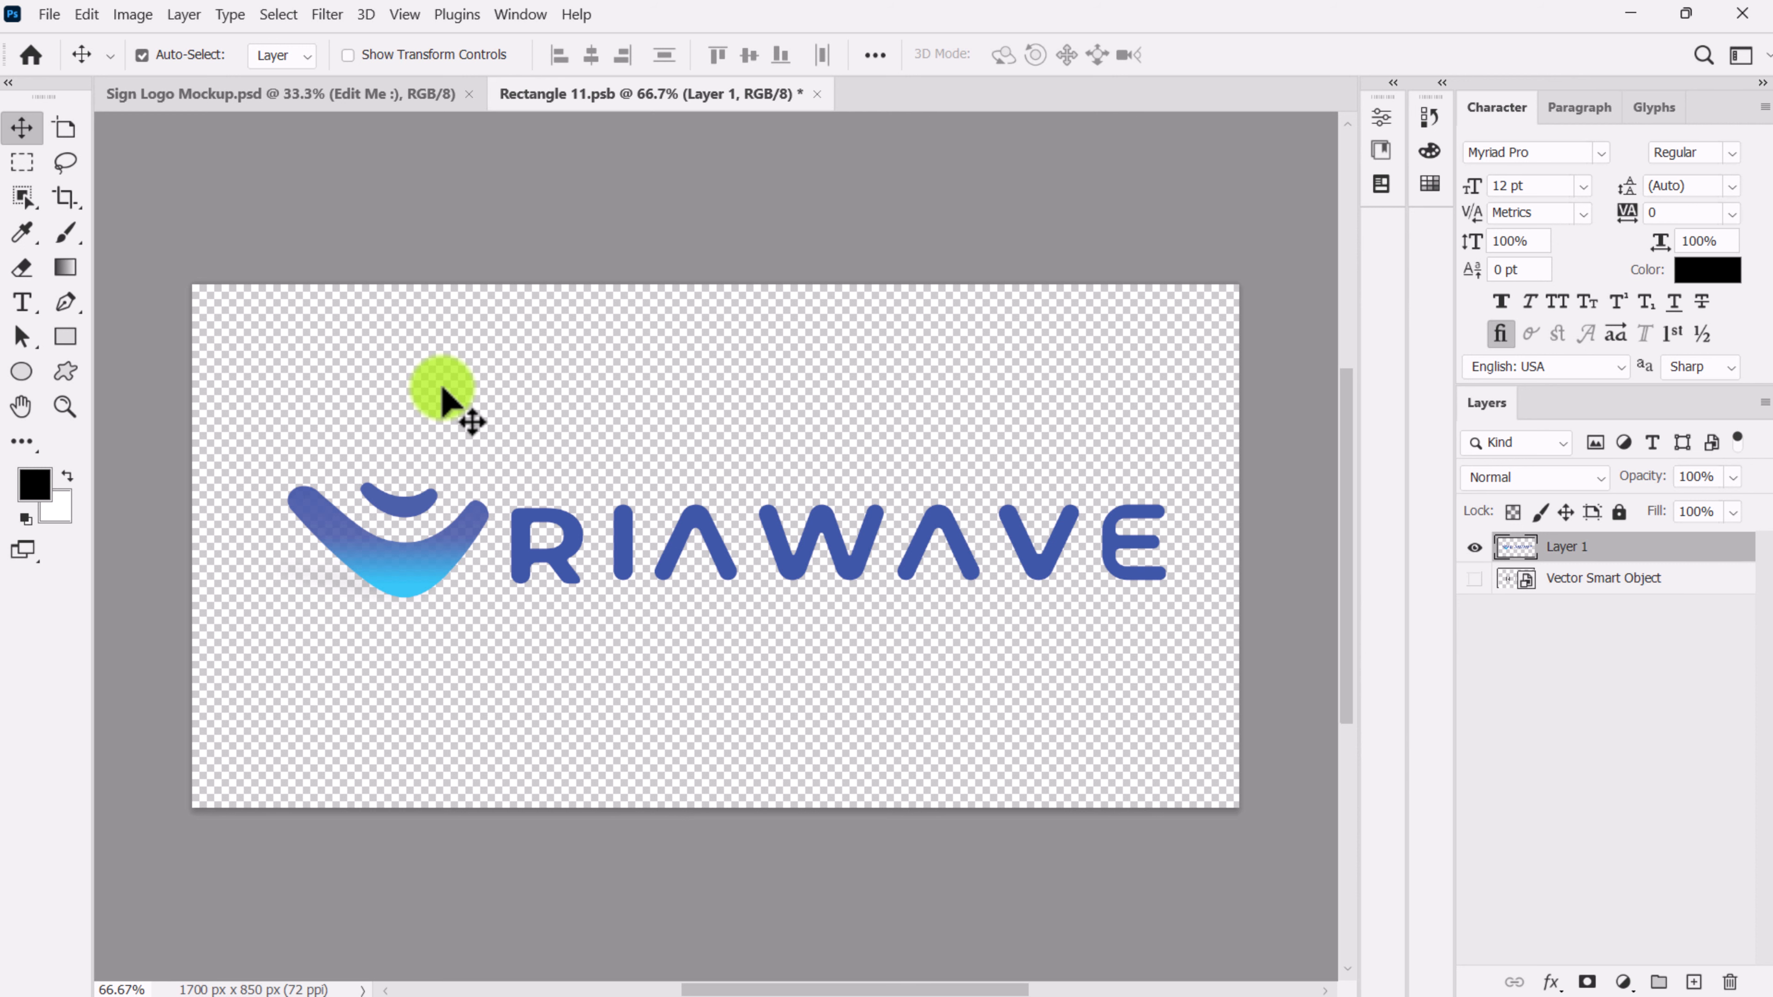
pyautogui.click(442, 400)
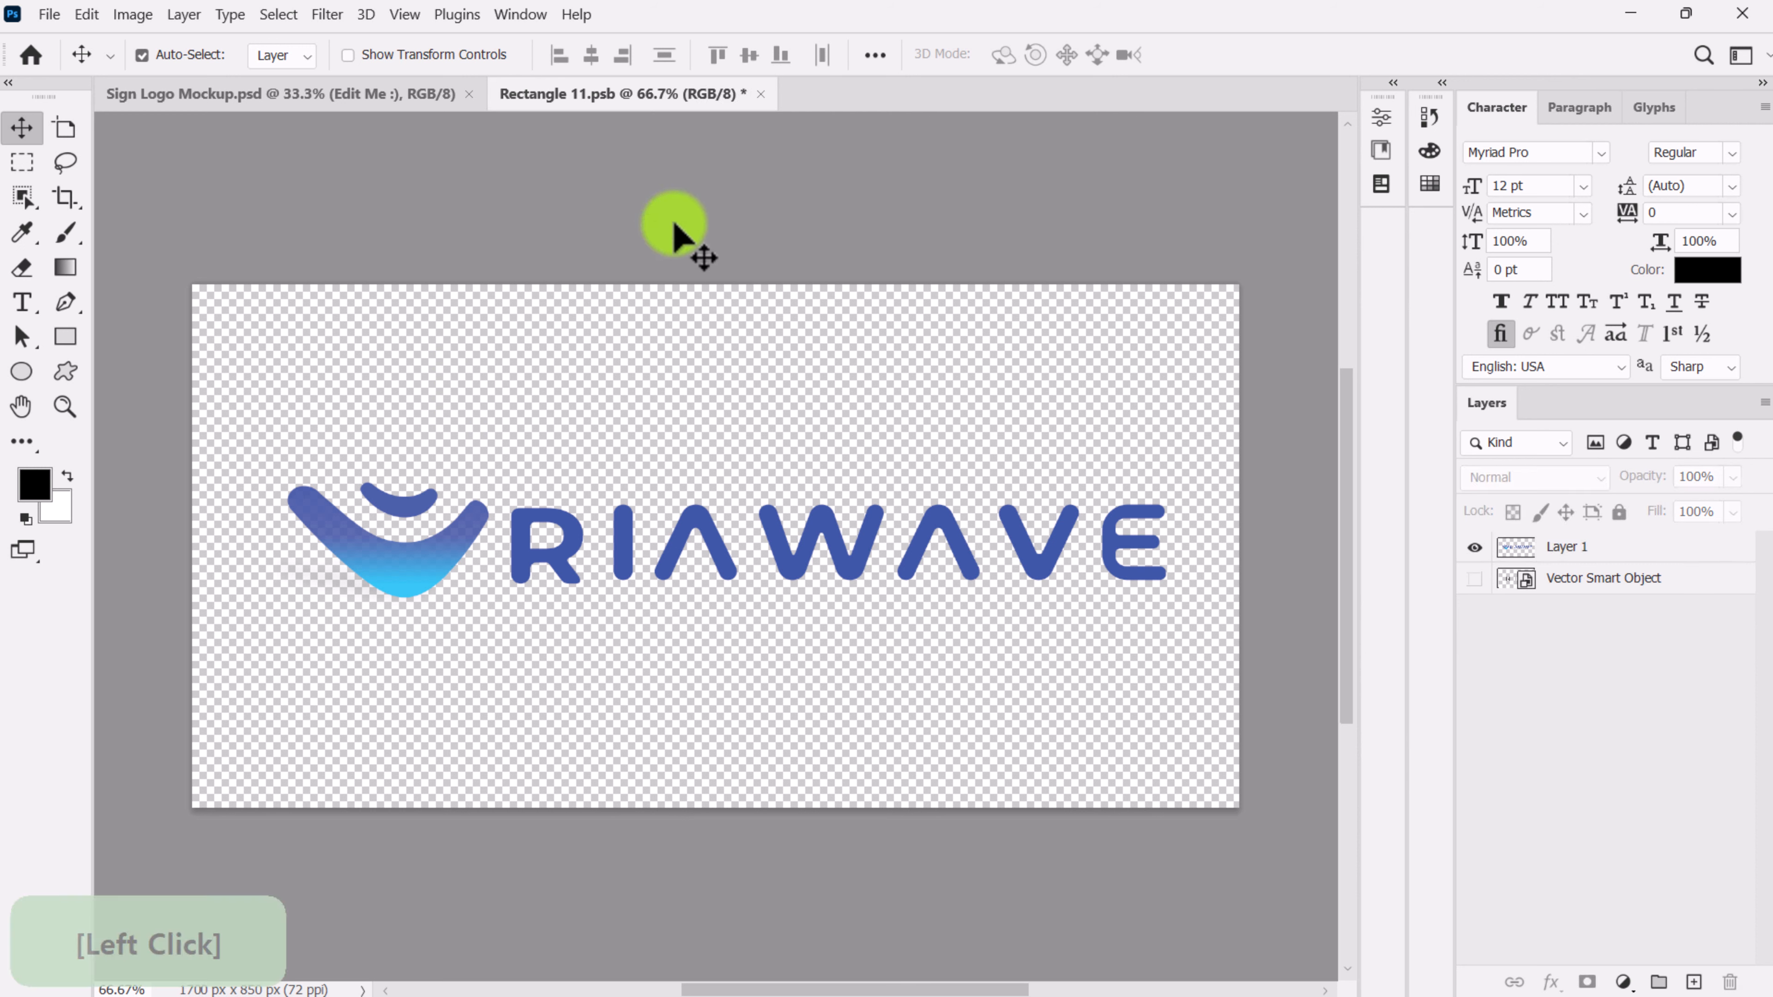
# - Save Rectangle 11.psb and check the logo on the sign in Sign Logo Mockup.psd
pyautogui.click(51, 14)
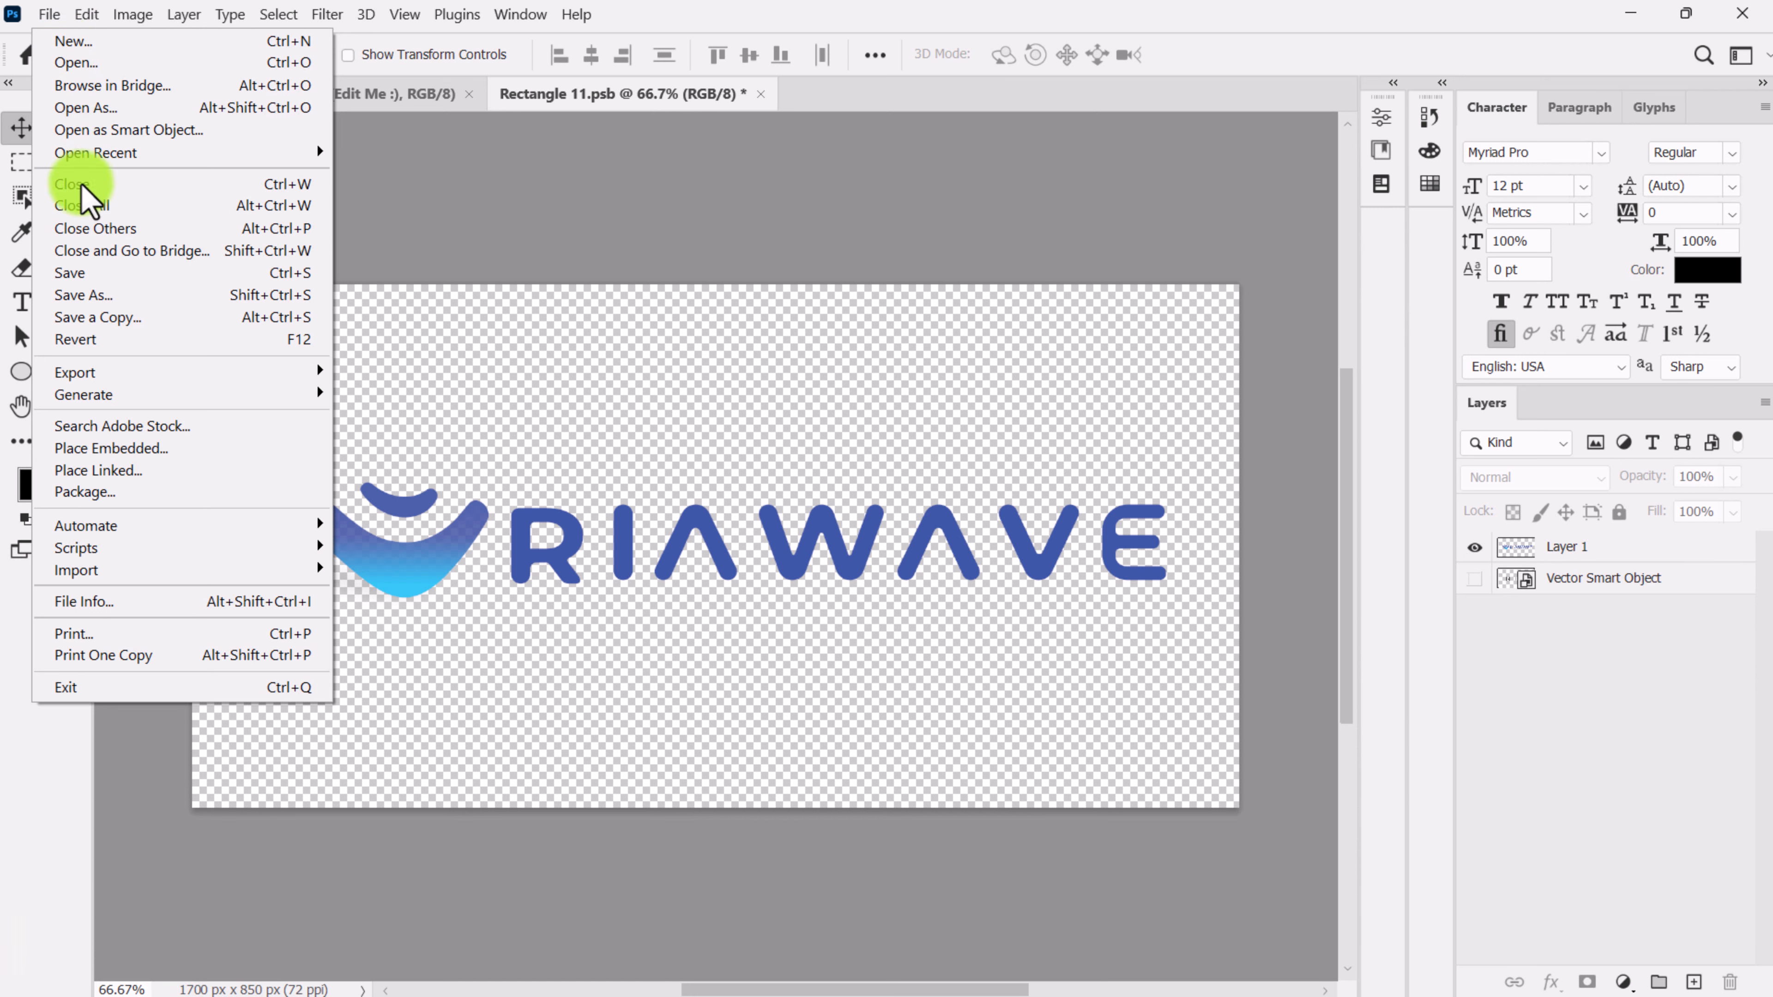
pyautogui.click(89, 271)
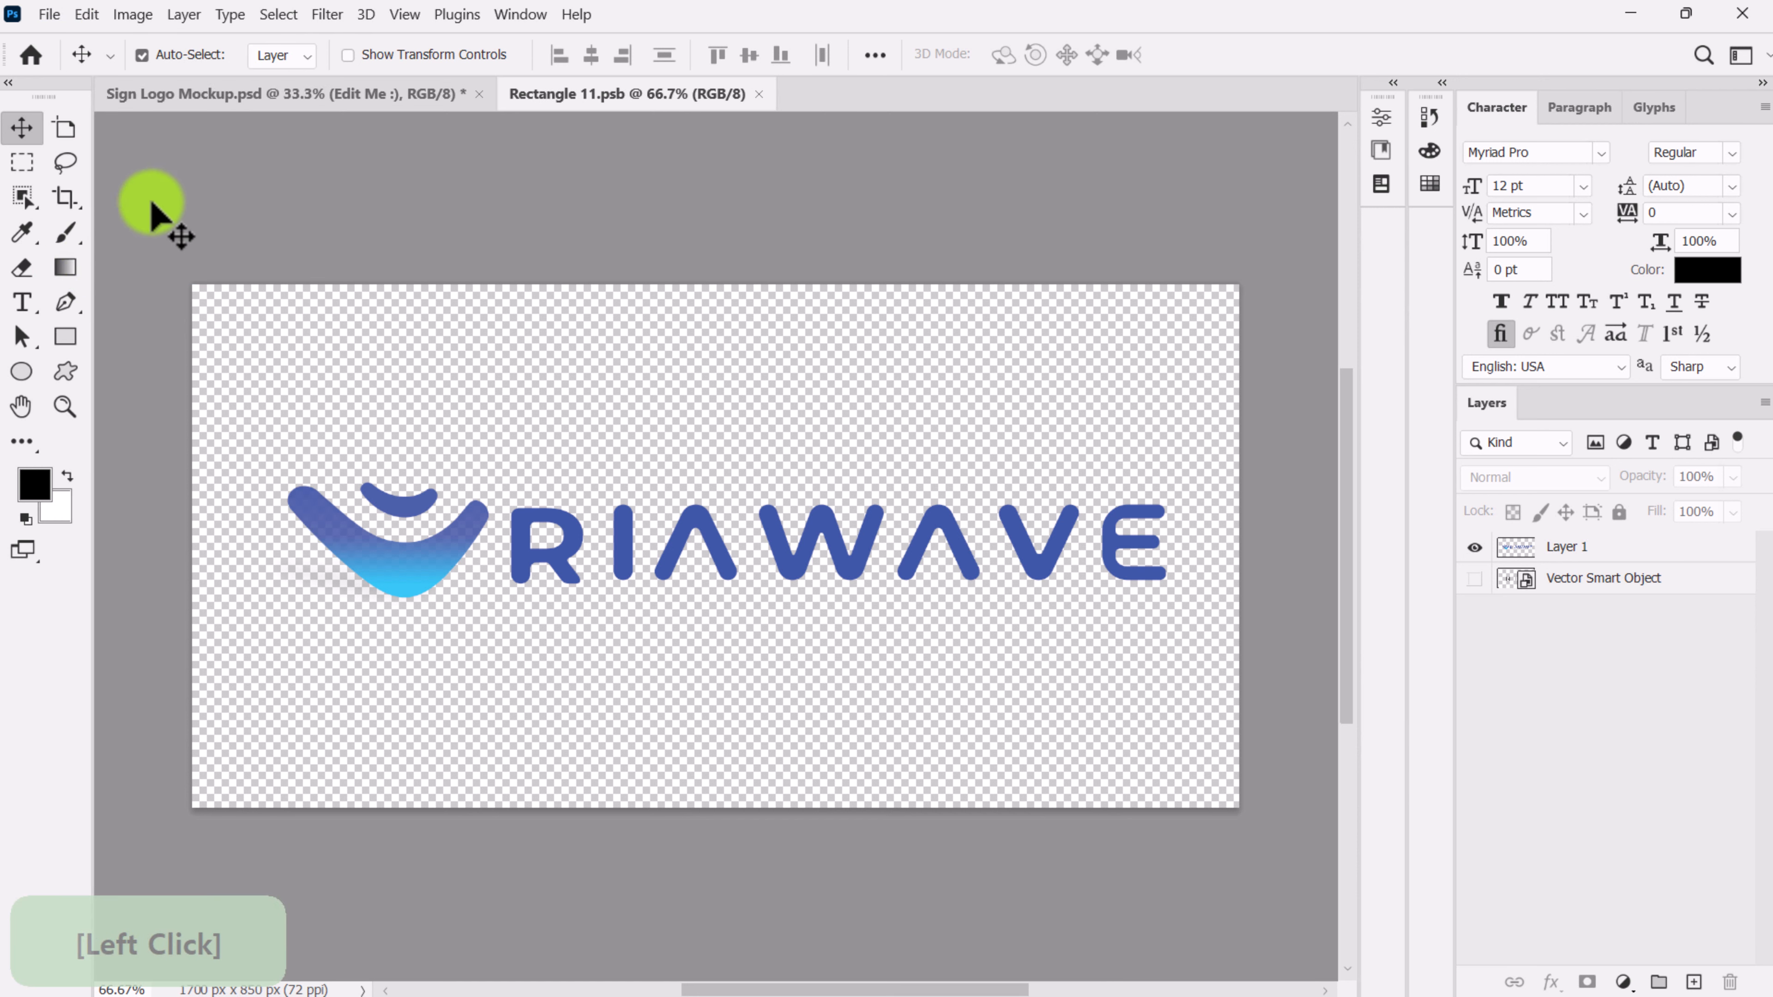
pyautogui.click(210, 98)
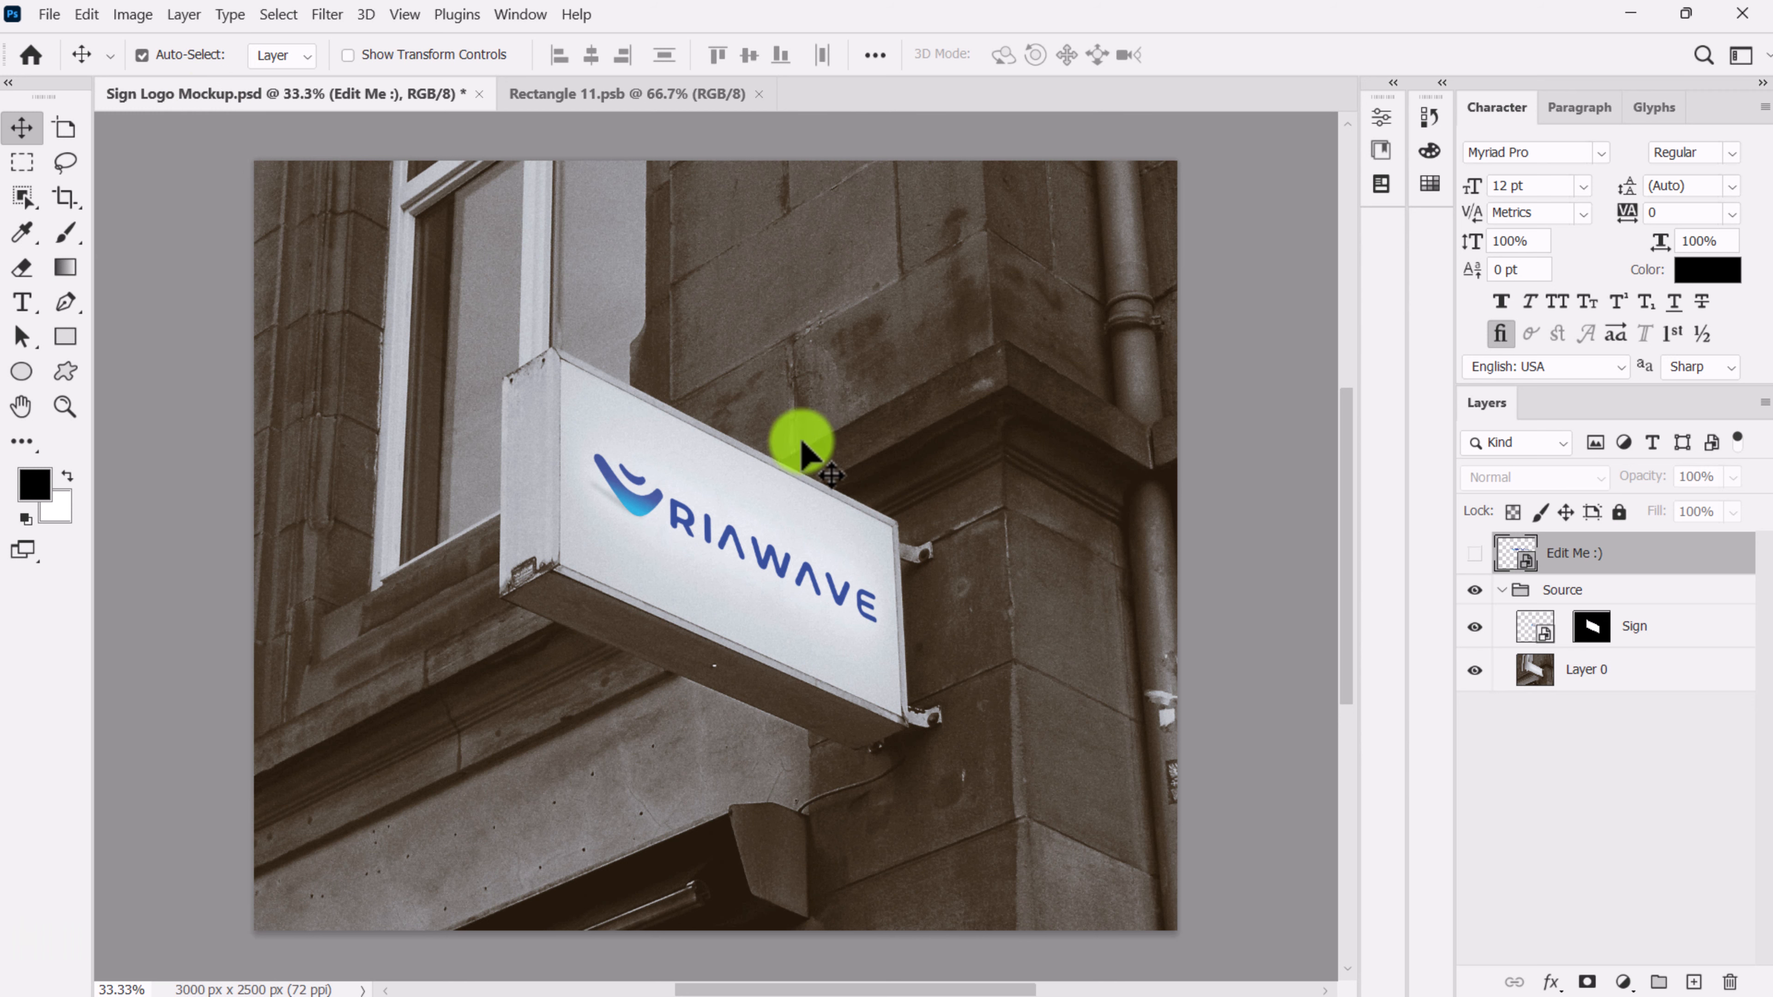
# - Return to Rectangle 11.psb and move the RIAWAVE logo slightly left
pyautogui.click(578, 96)
pyautogui.click(478, 532)
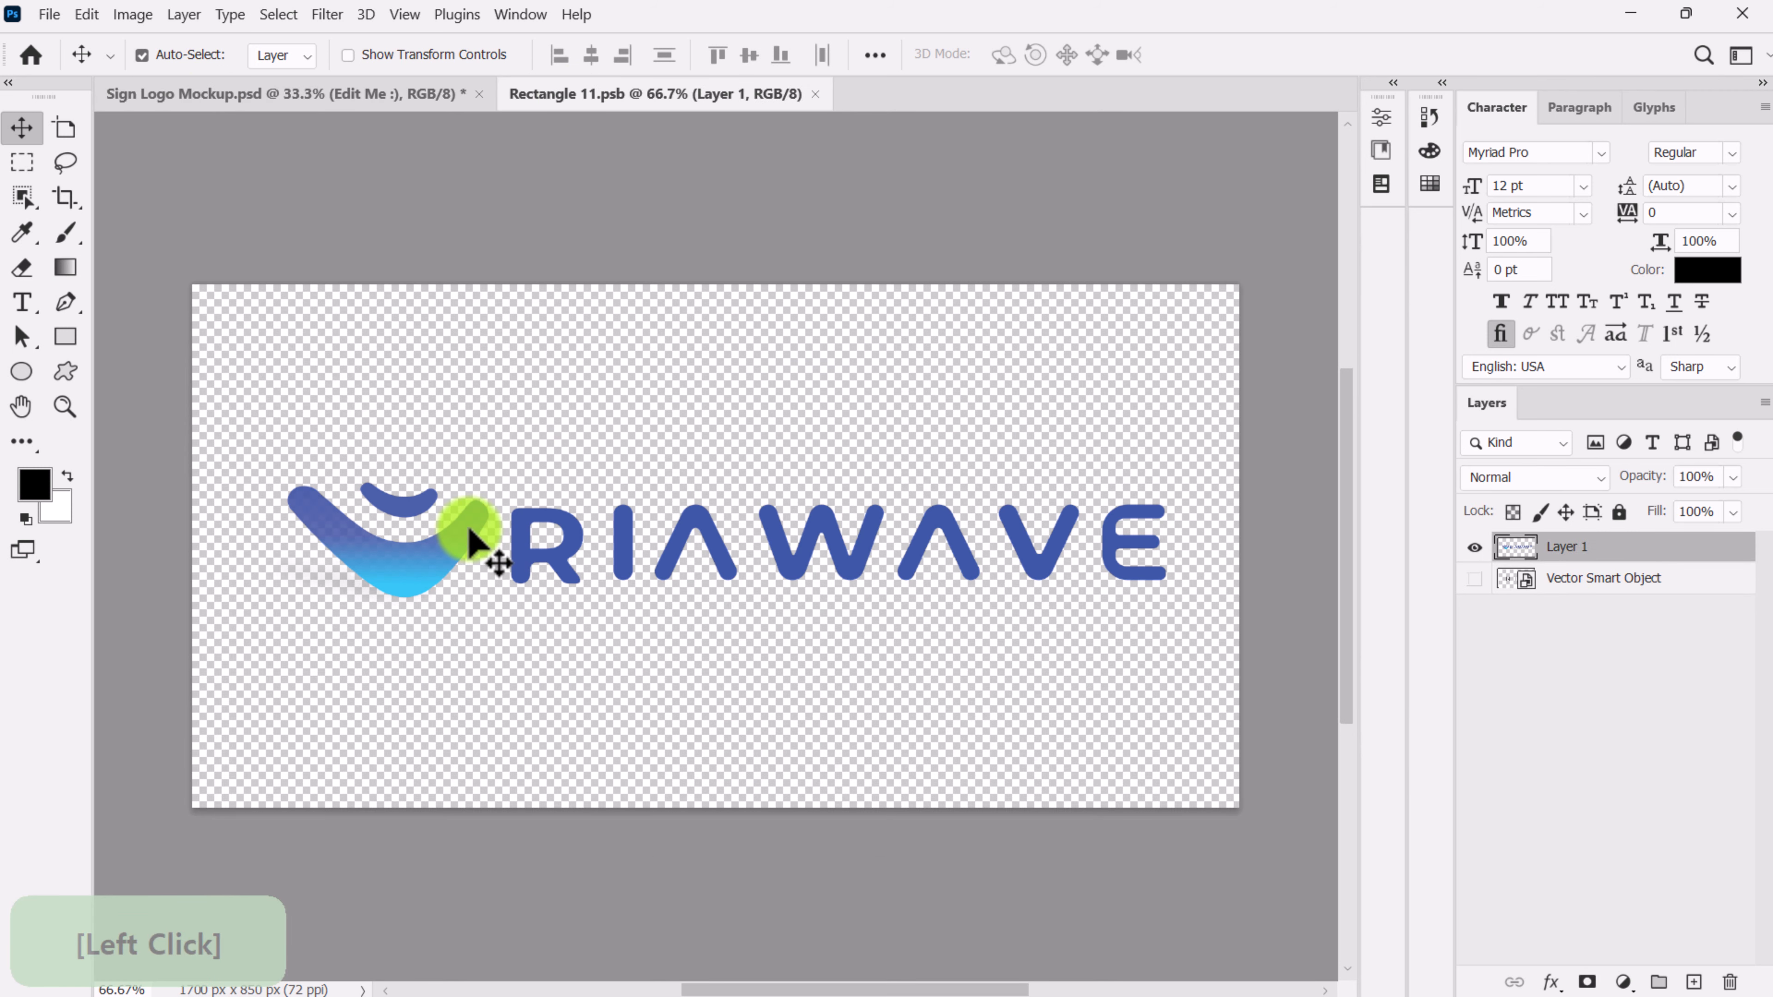
pyautogui.moveTo(469, 538); pyautogui.dragTo(457, 538)
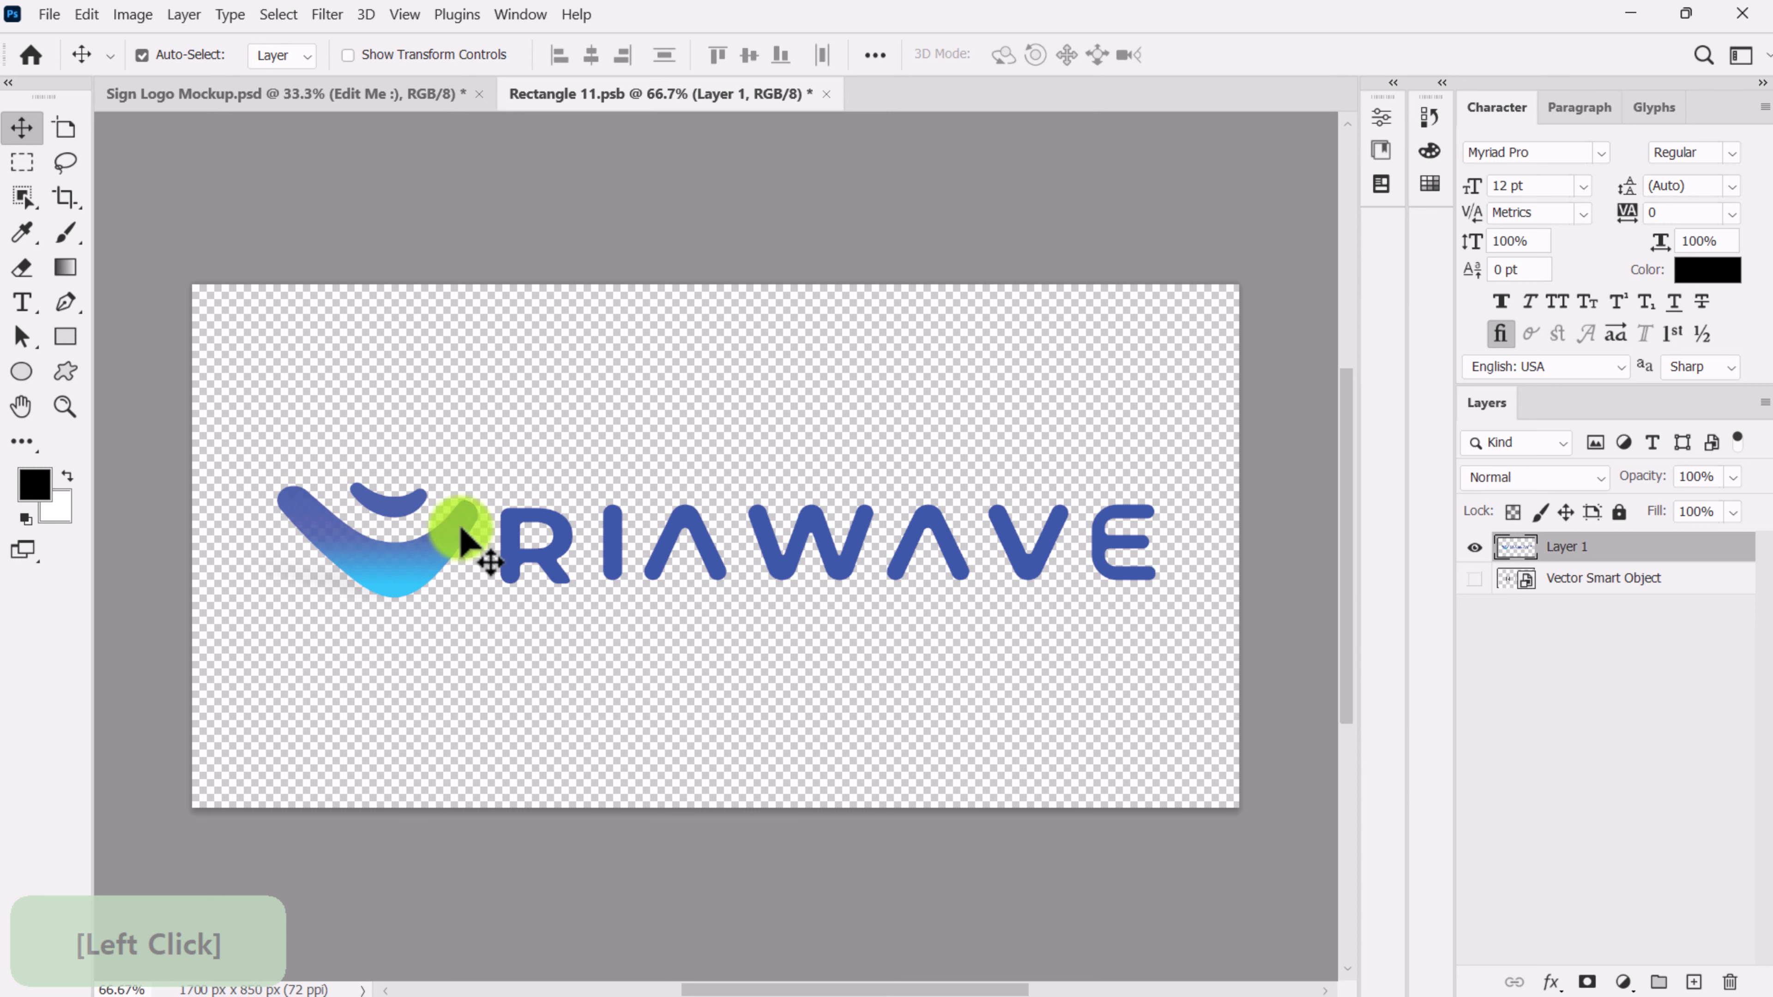
# - Save the repositioned logo in the smart object document and go back to the sign mockup
pyautogui.click(43, 14)
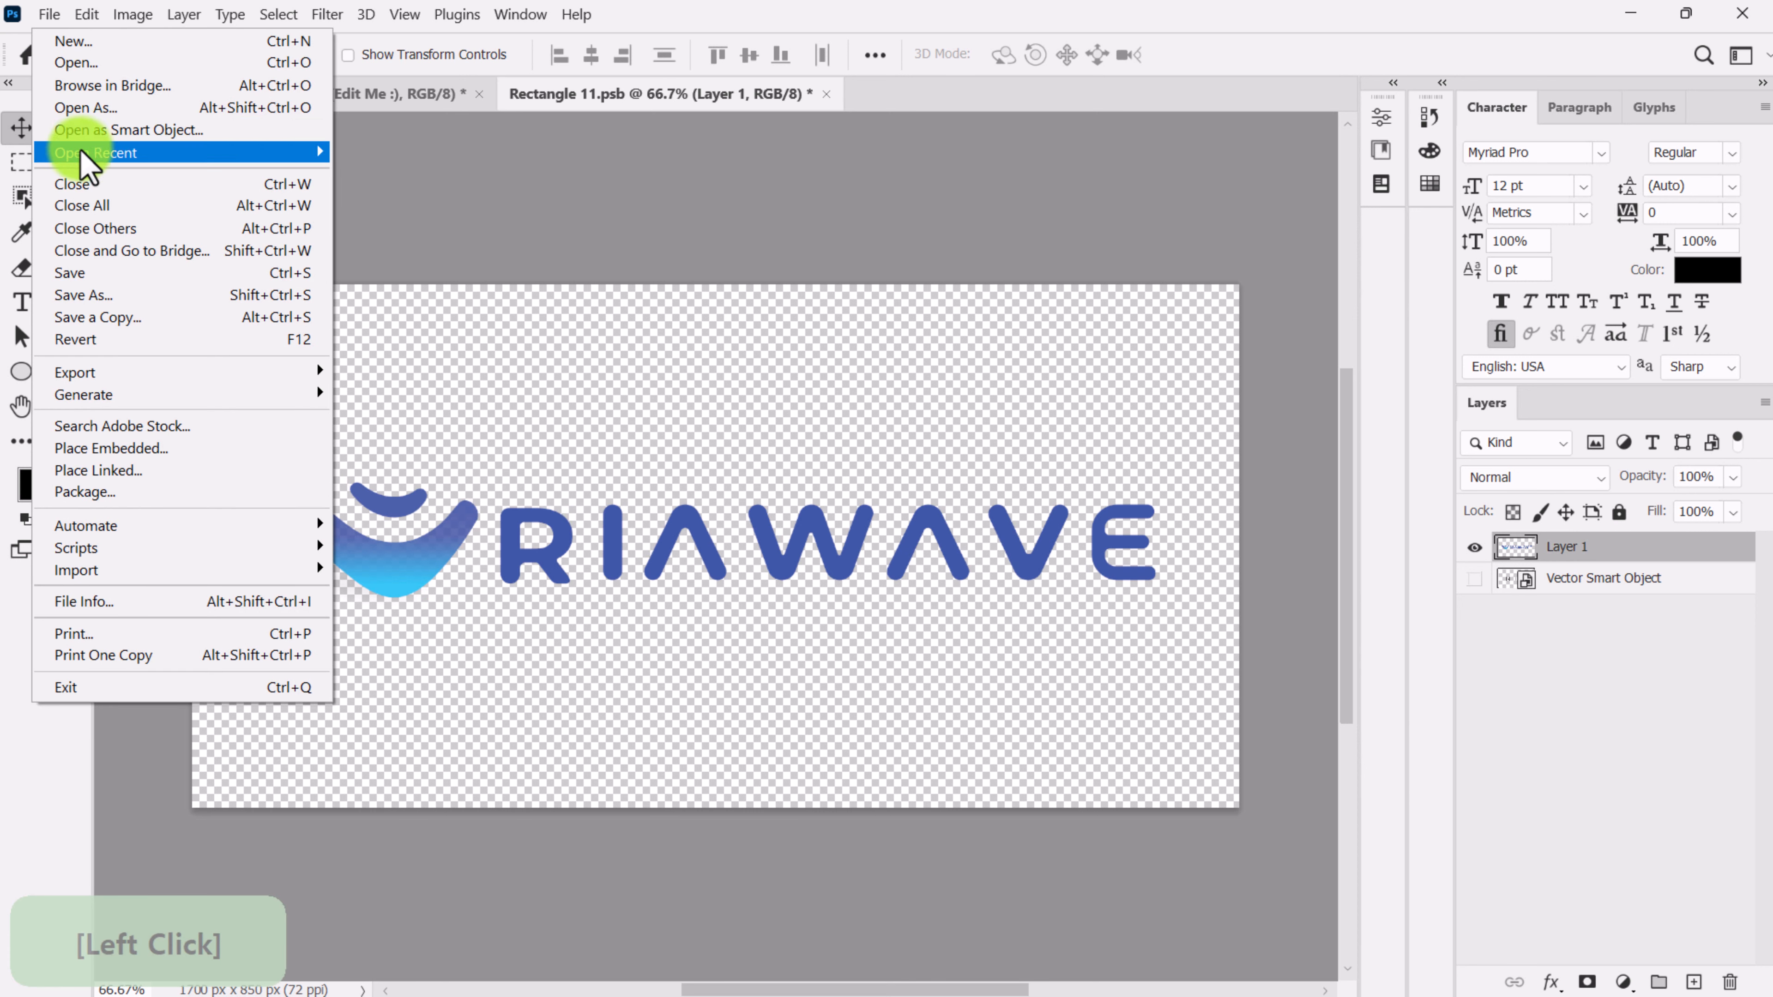
pyautogui.click(83, 273)
pyautogui.click(177, 108)
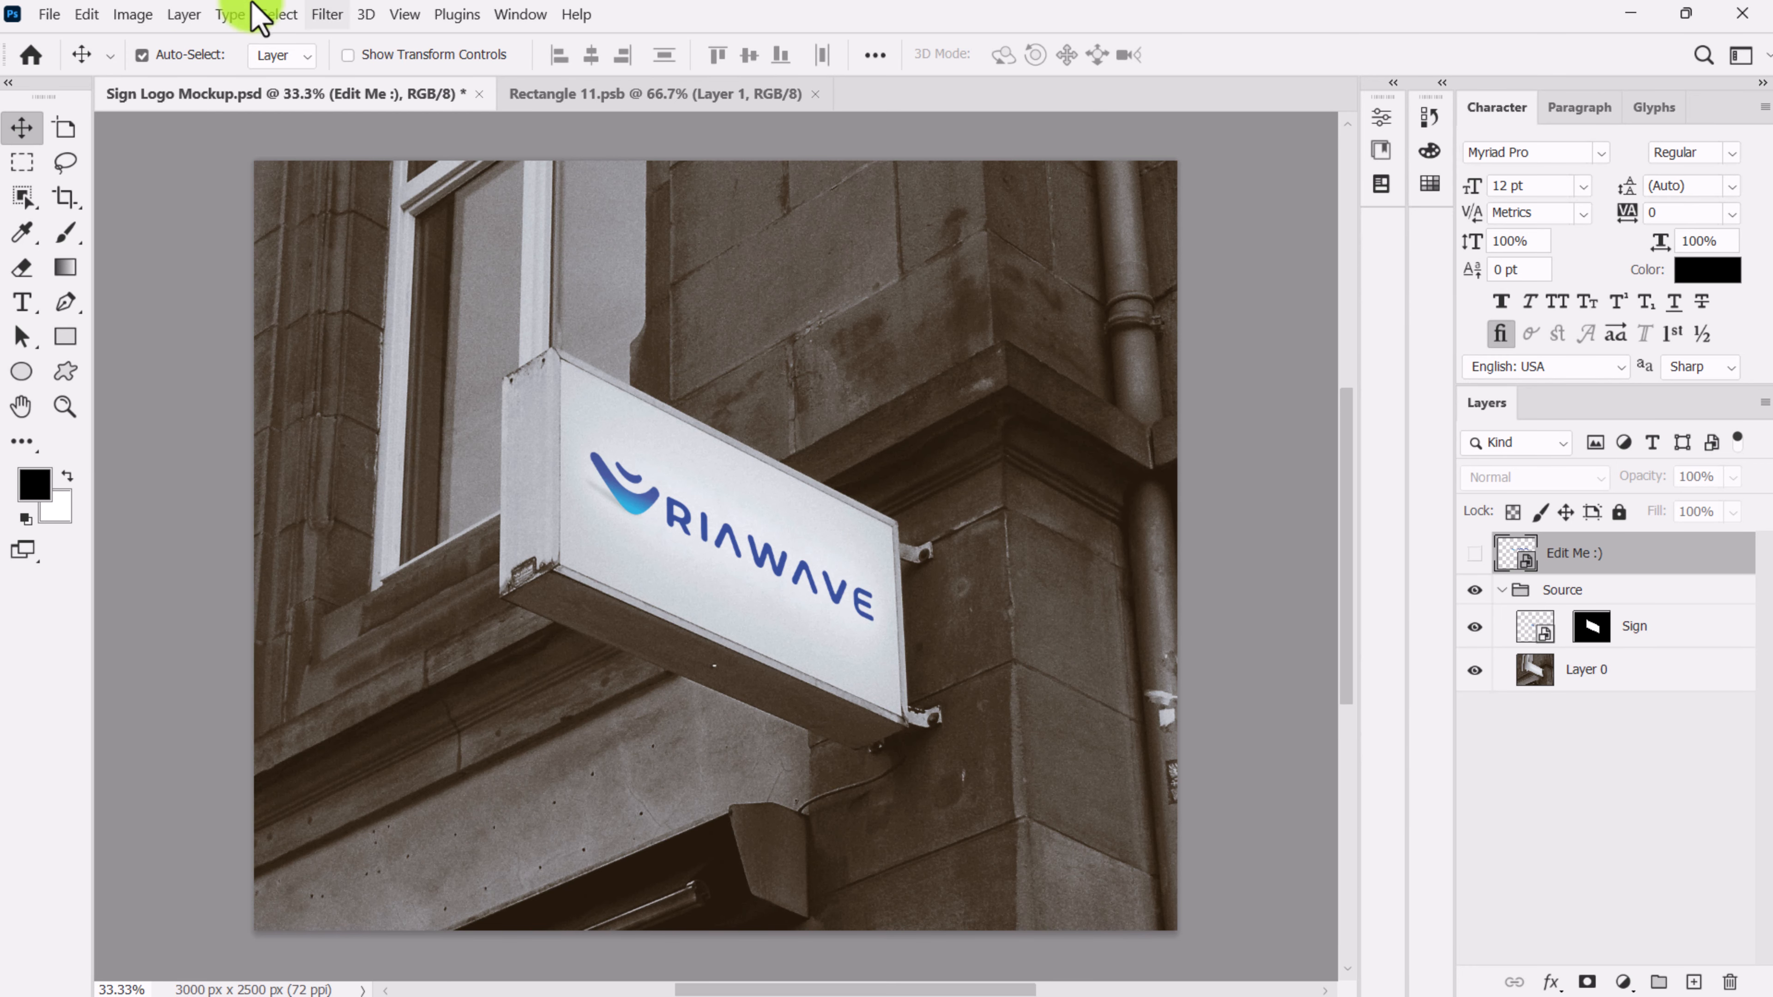
# - Export the mockup with Export As in JPG format at quality 7, keeping the 3000 x 2500 px size
pyautogui.click(46, 16)
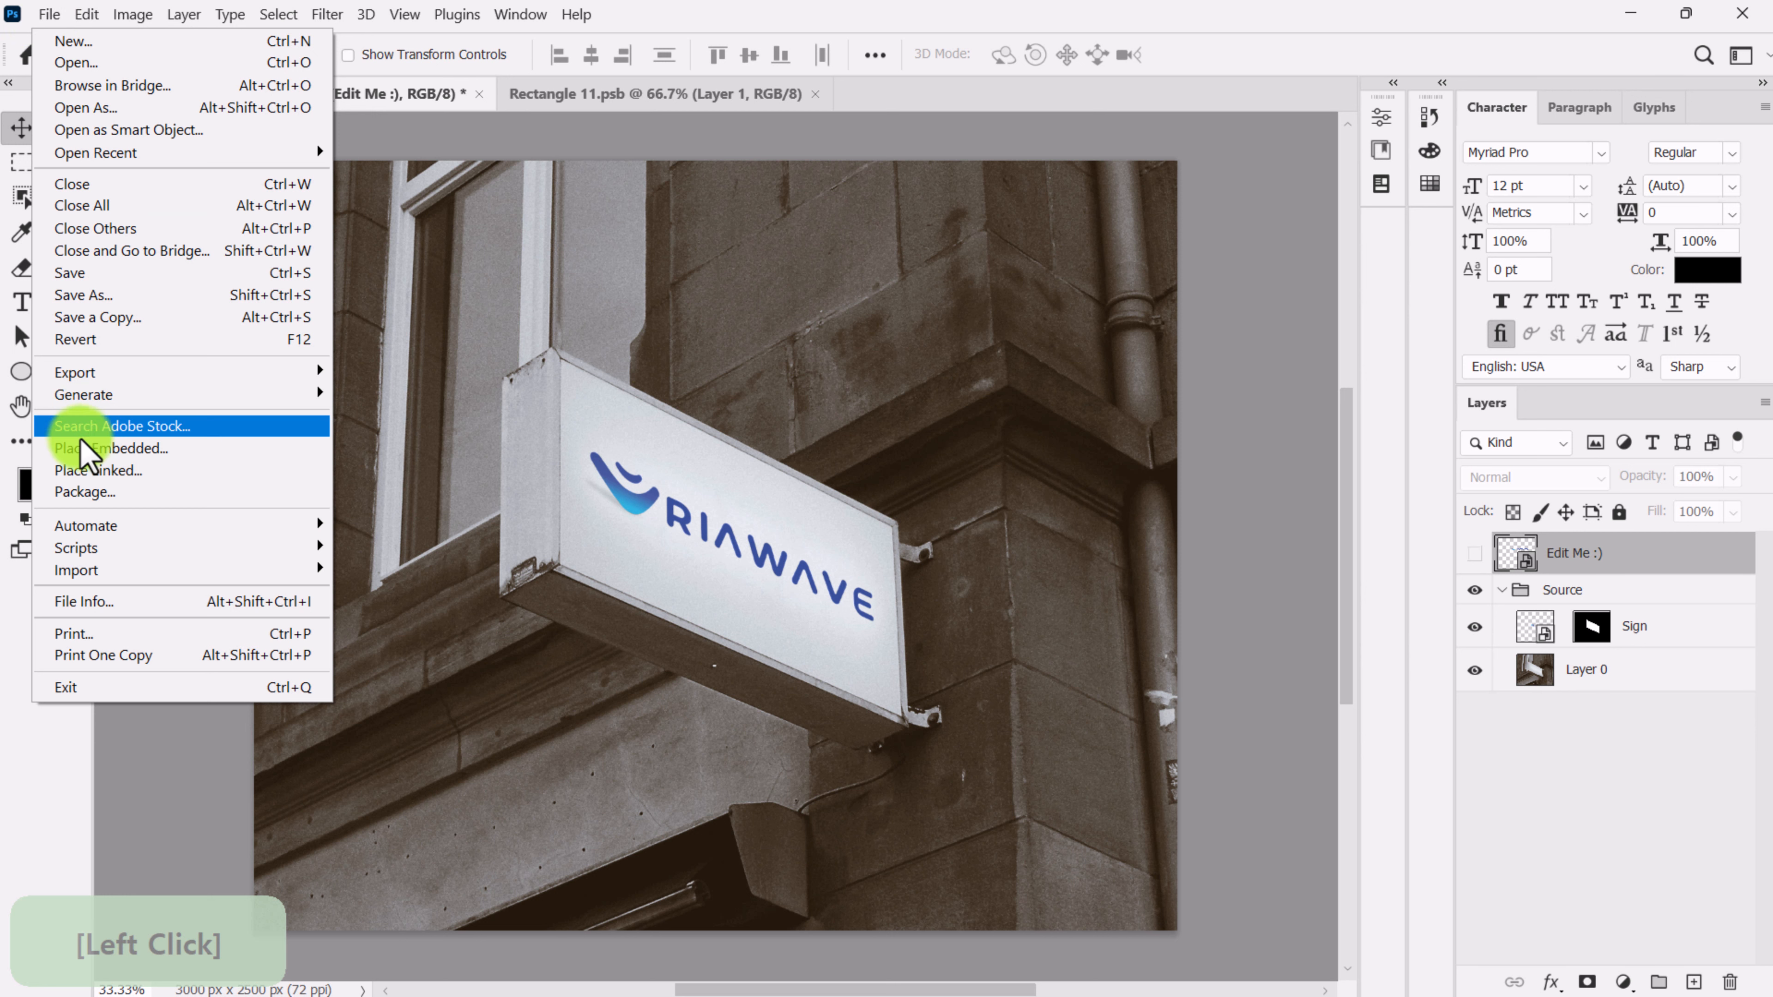
pyautogui.moveTo(73, 373)
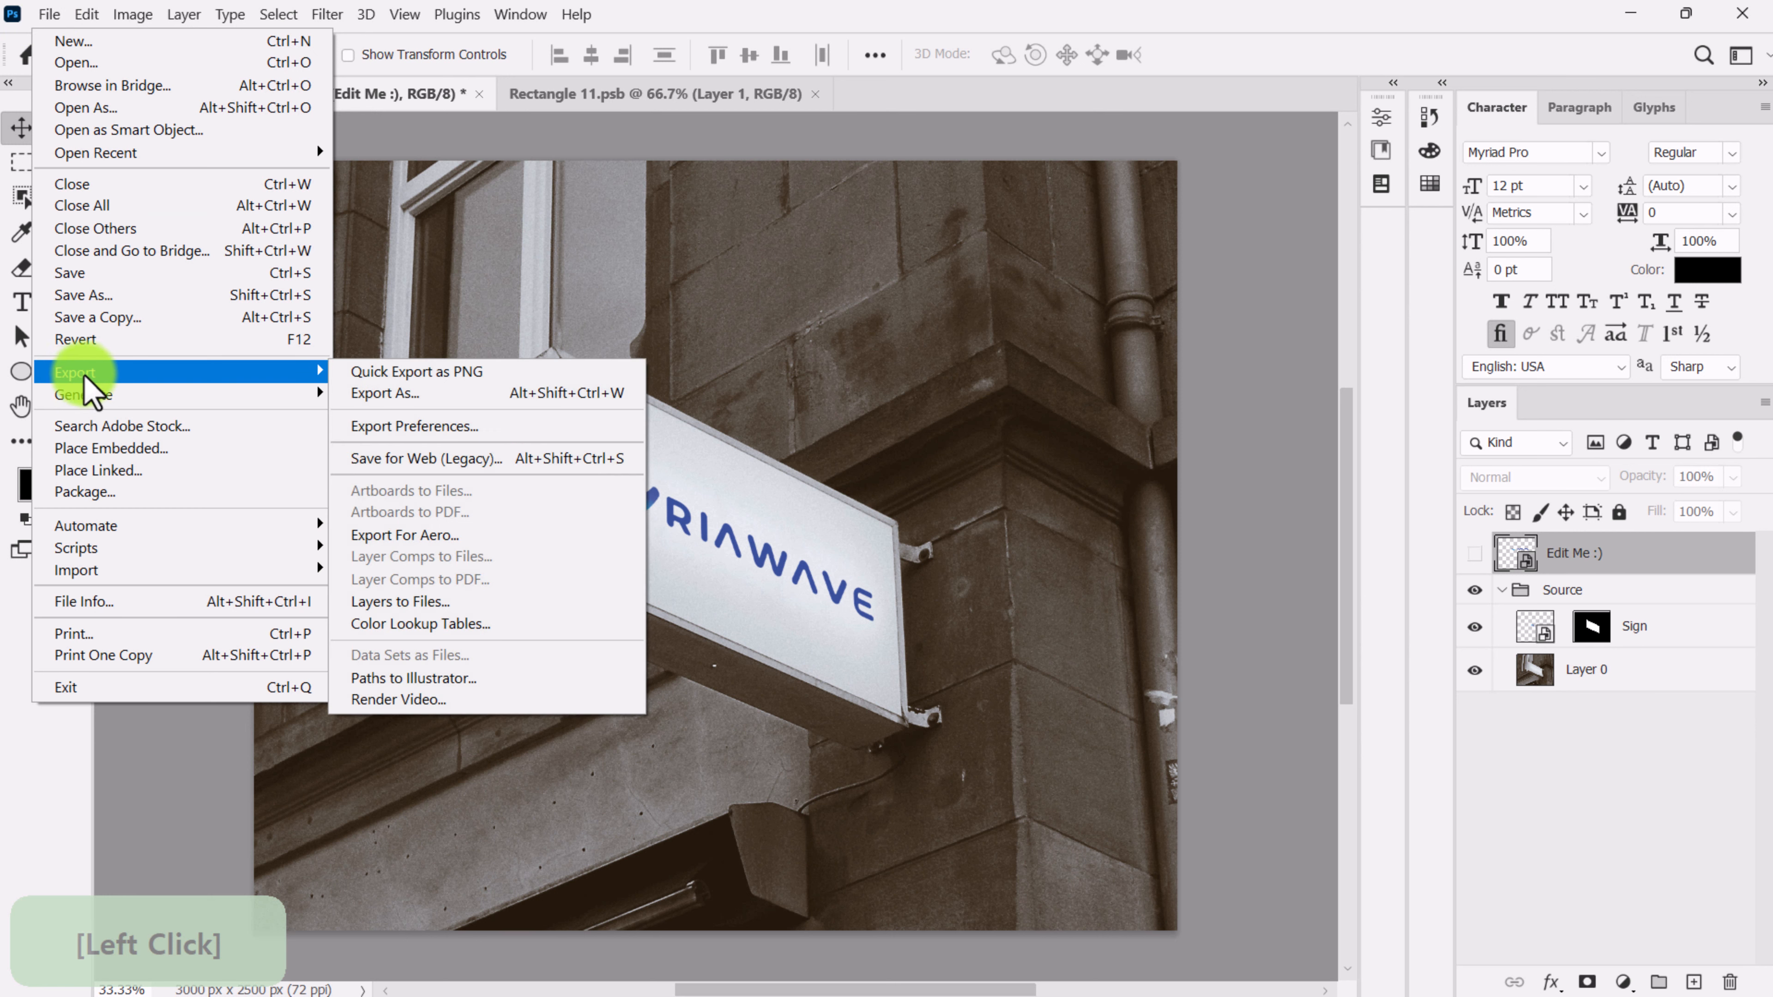
pyautogui.click(422, 394)
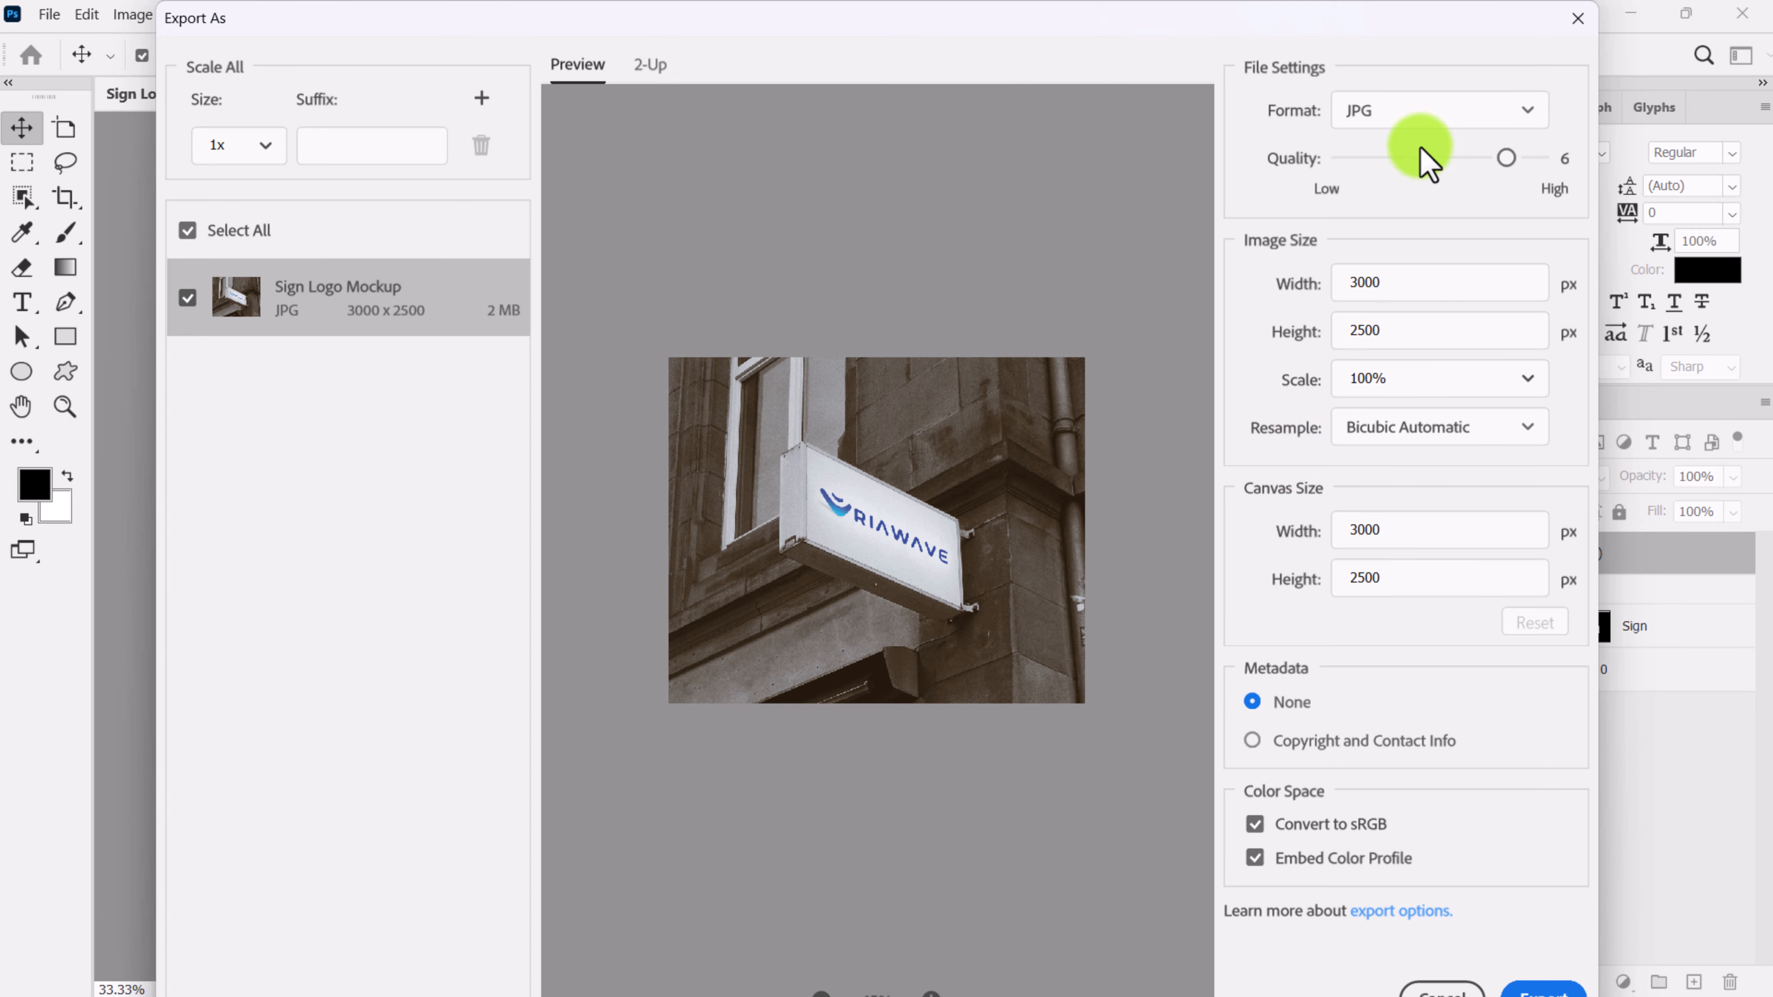
pyautogui.click(1407, 115)
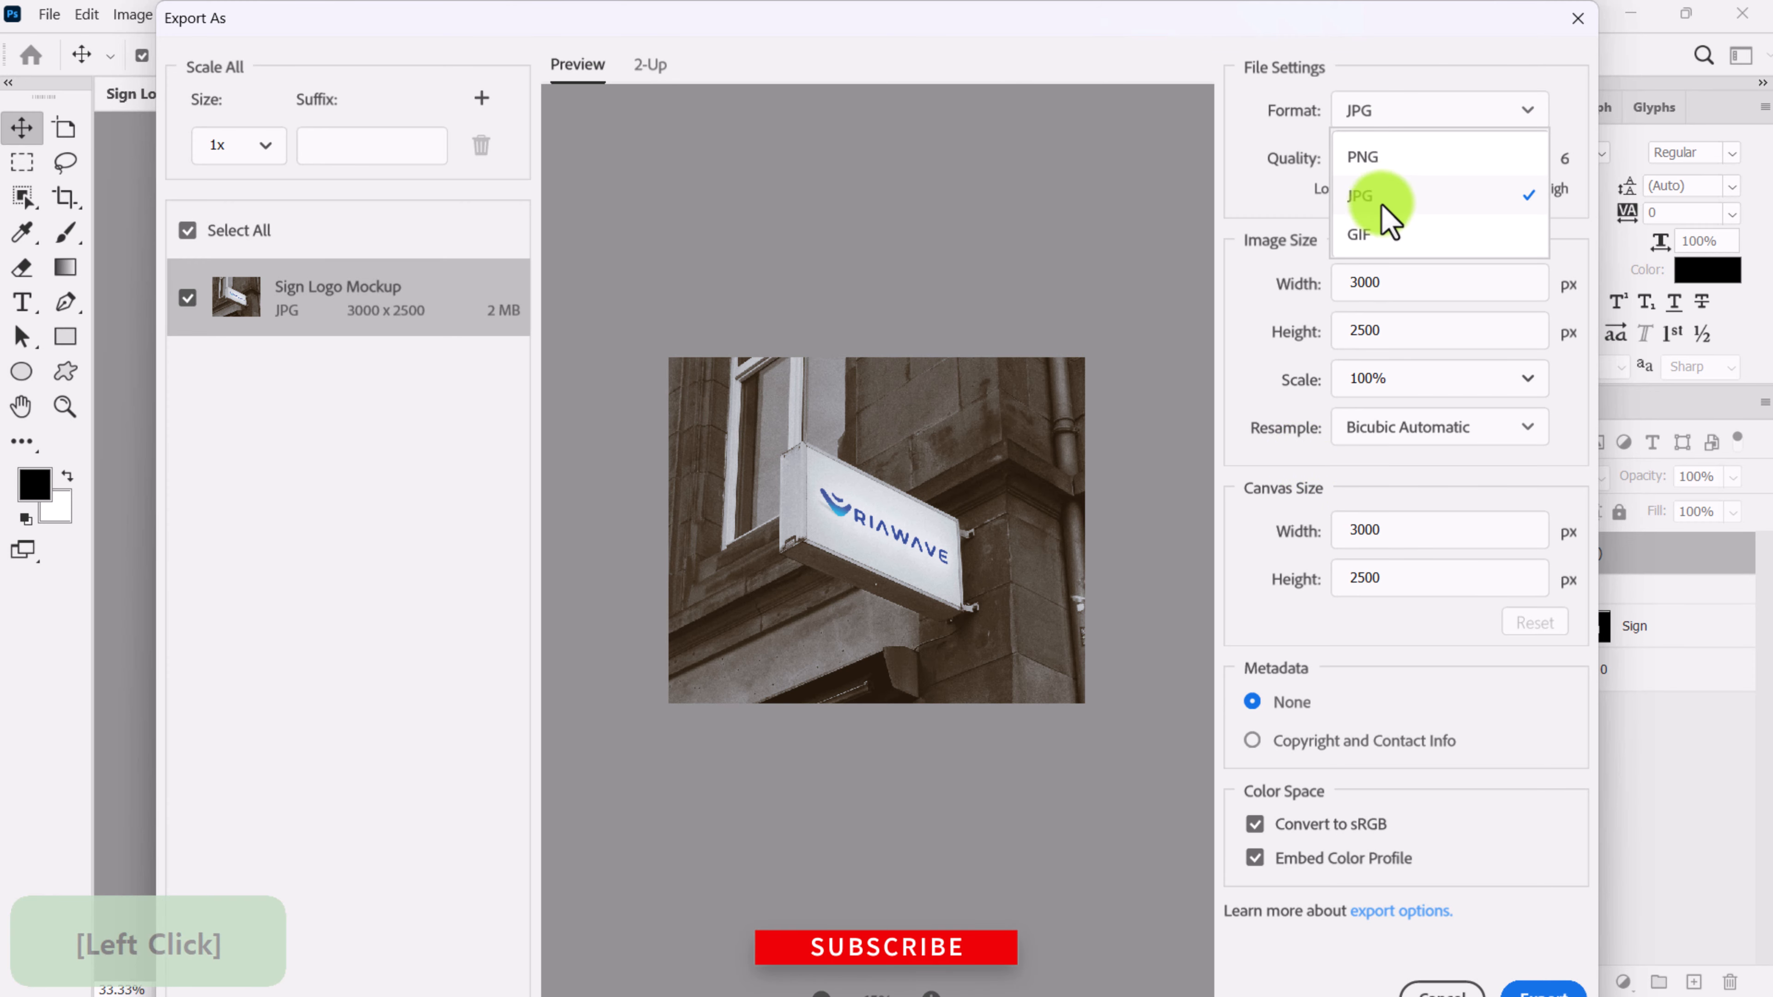
pyautogui.click(1394, 118)
pyautogui.moveTo(1508, 175); pyautogui.dragTo(1560, 171)
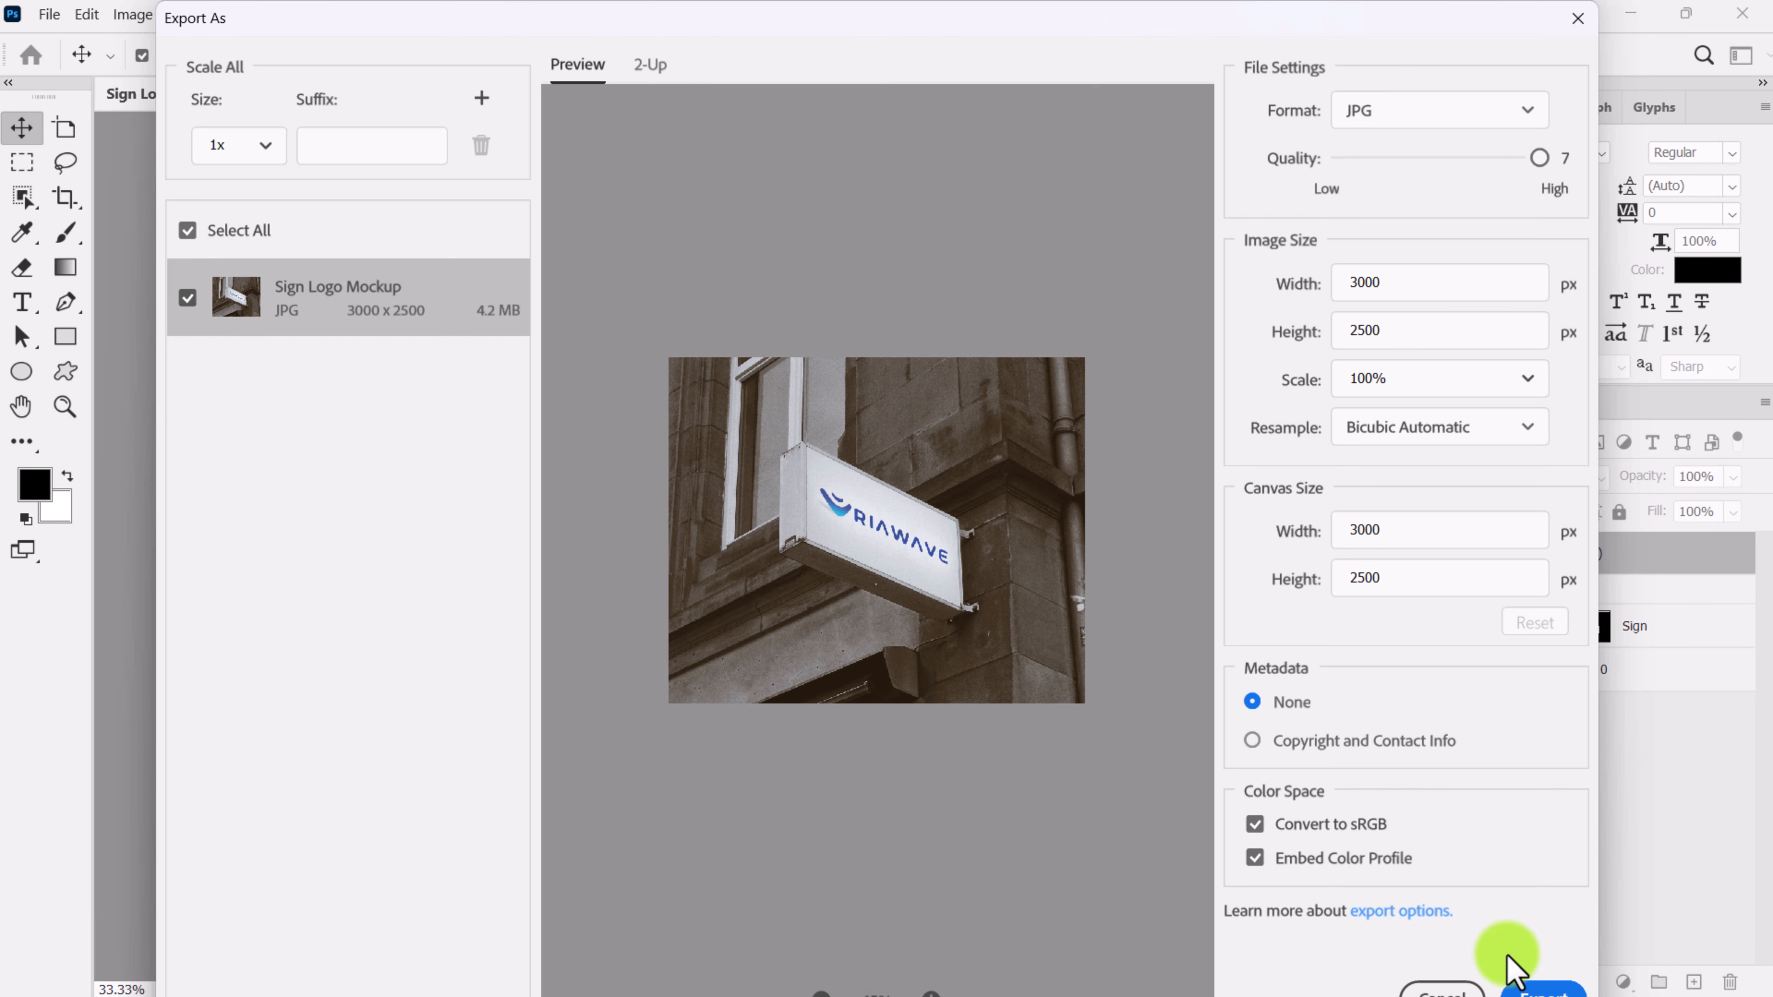
pyautogui.click(1528, 990)
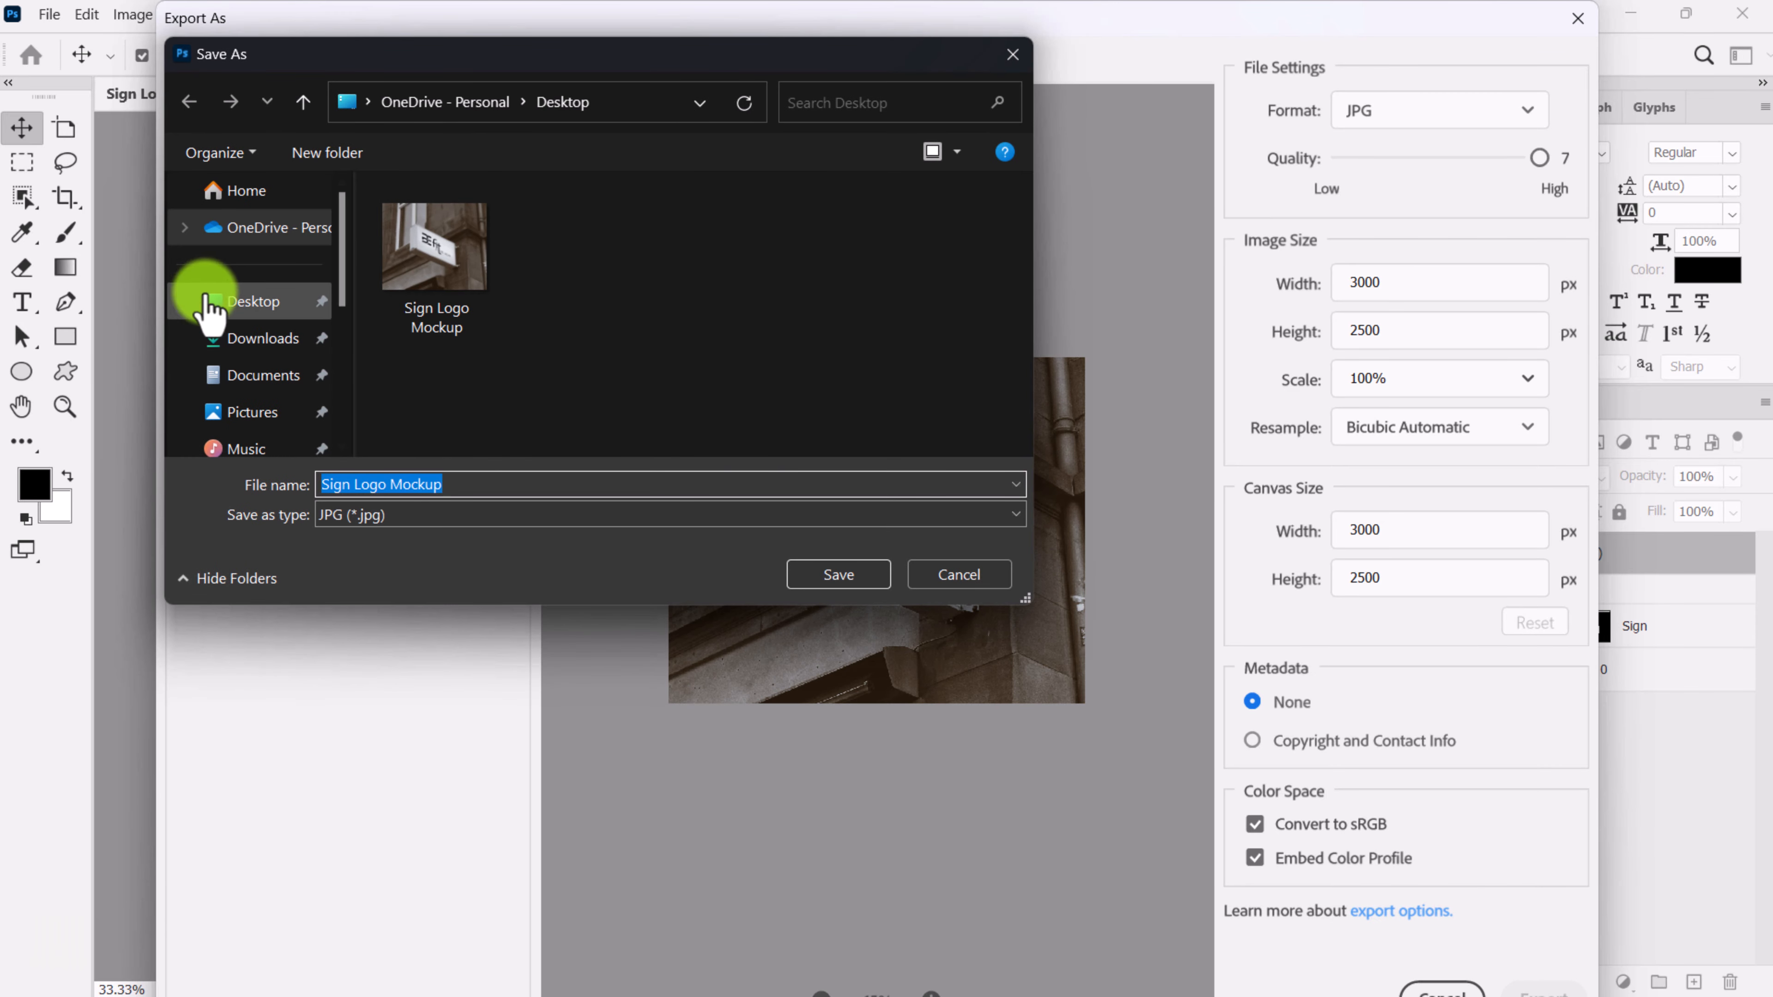
# - Save the exported JPG to the Desktop under a file name starting with Sign Logo Mockup
pyautogui.click(242, 309)
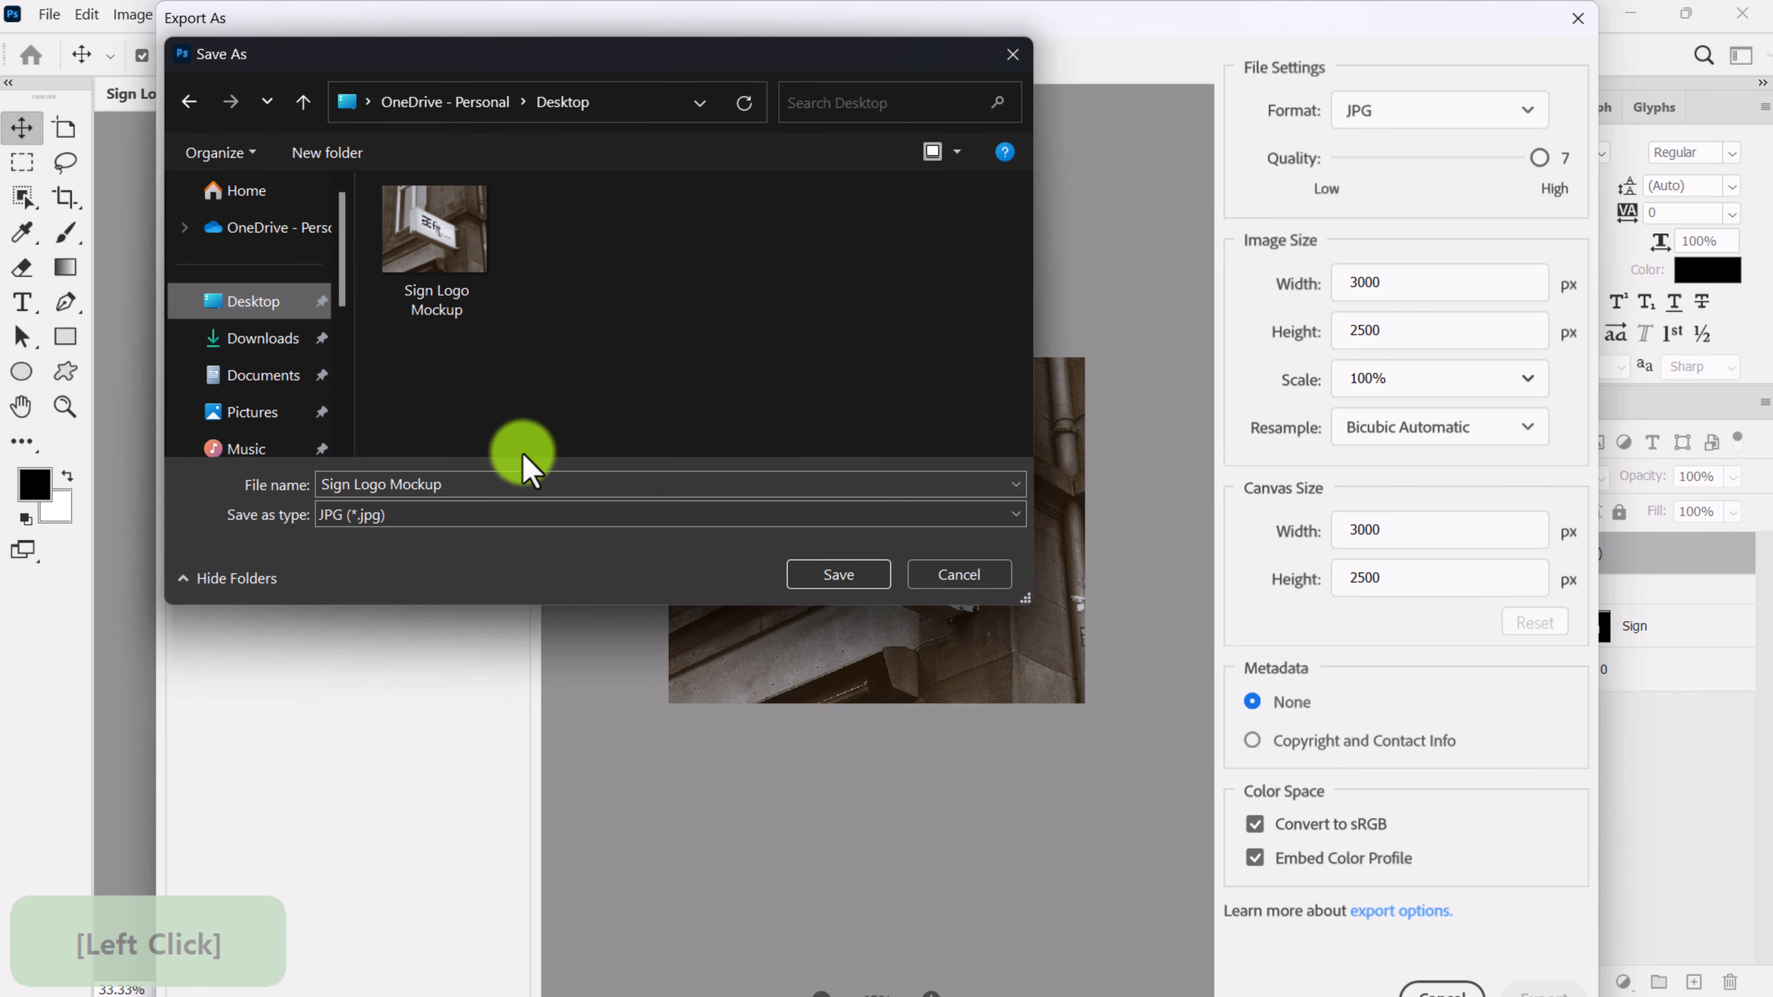
pyautogui.click(483, 483)
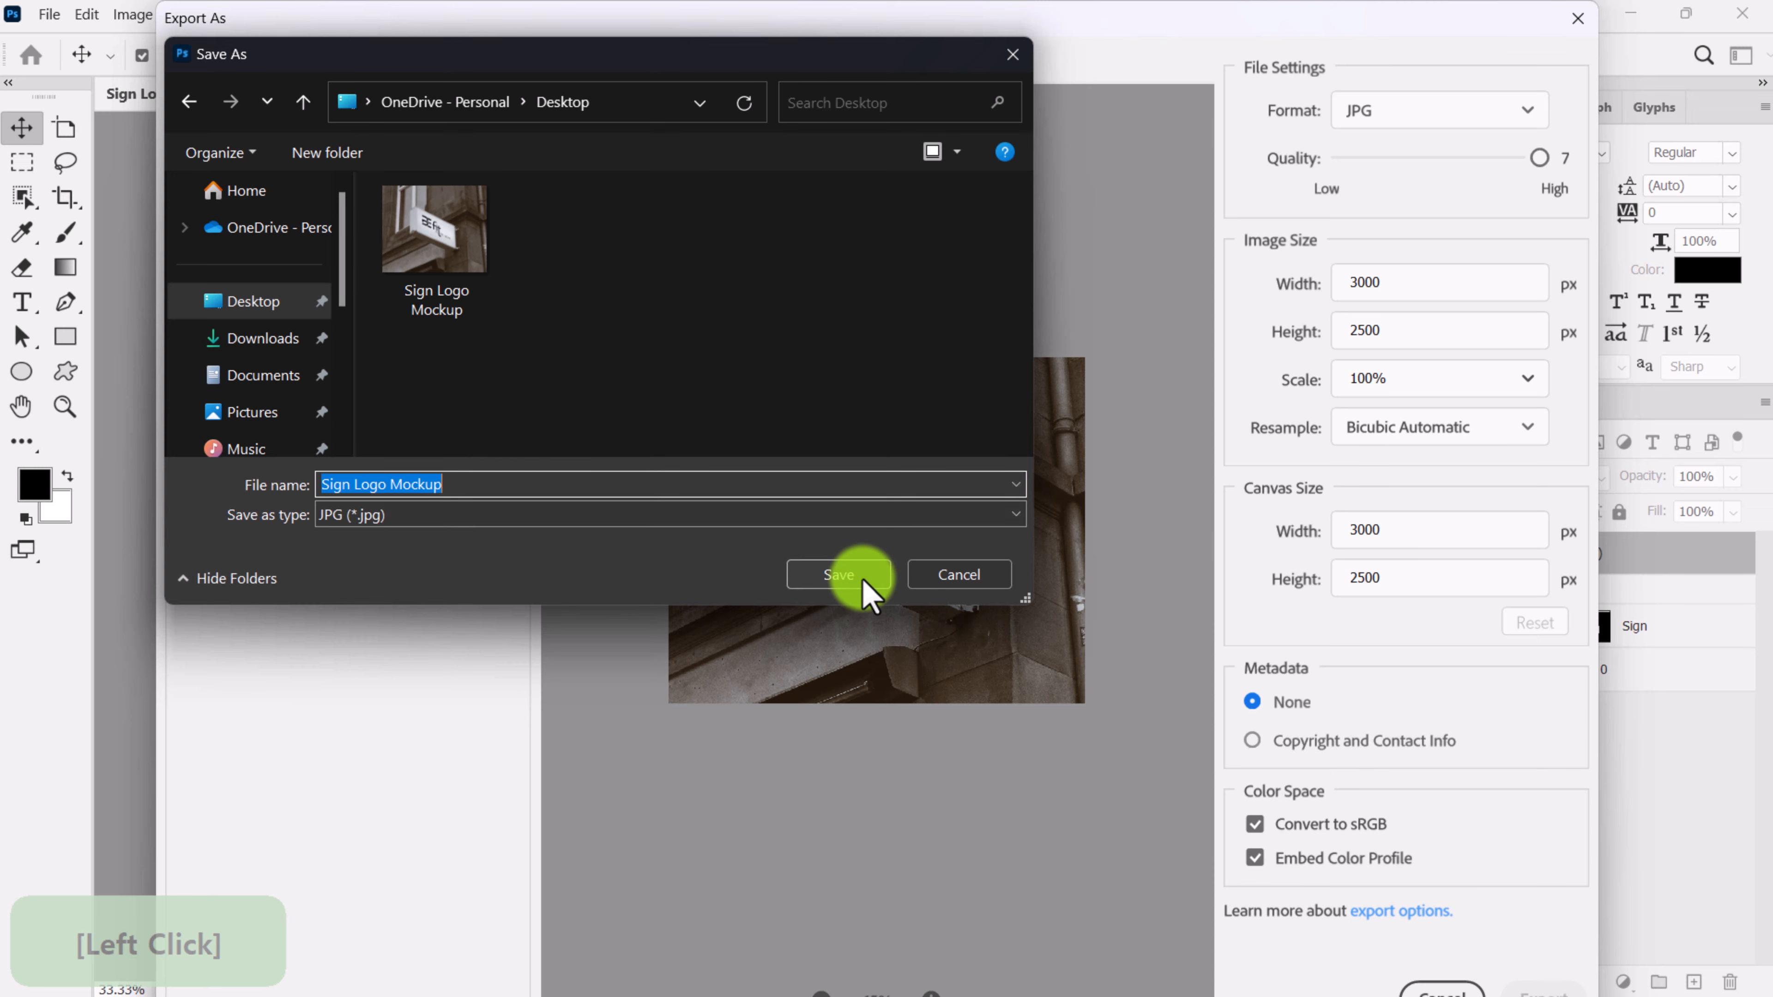
pyautogui.click(662, 478)
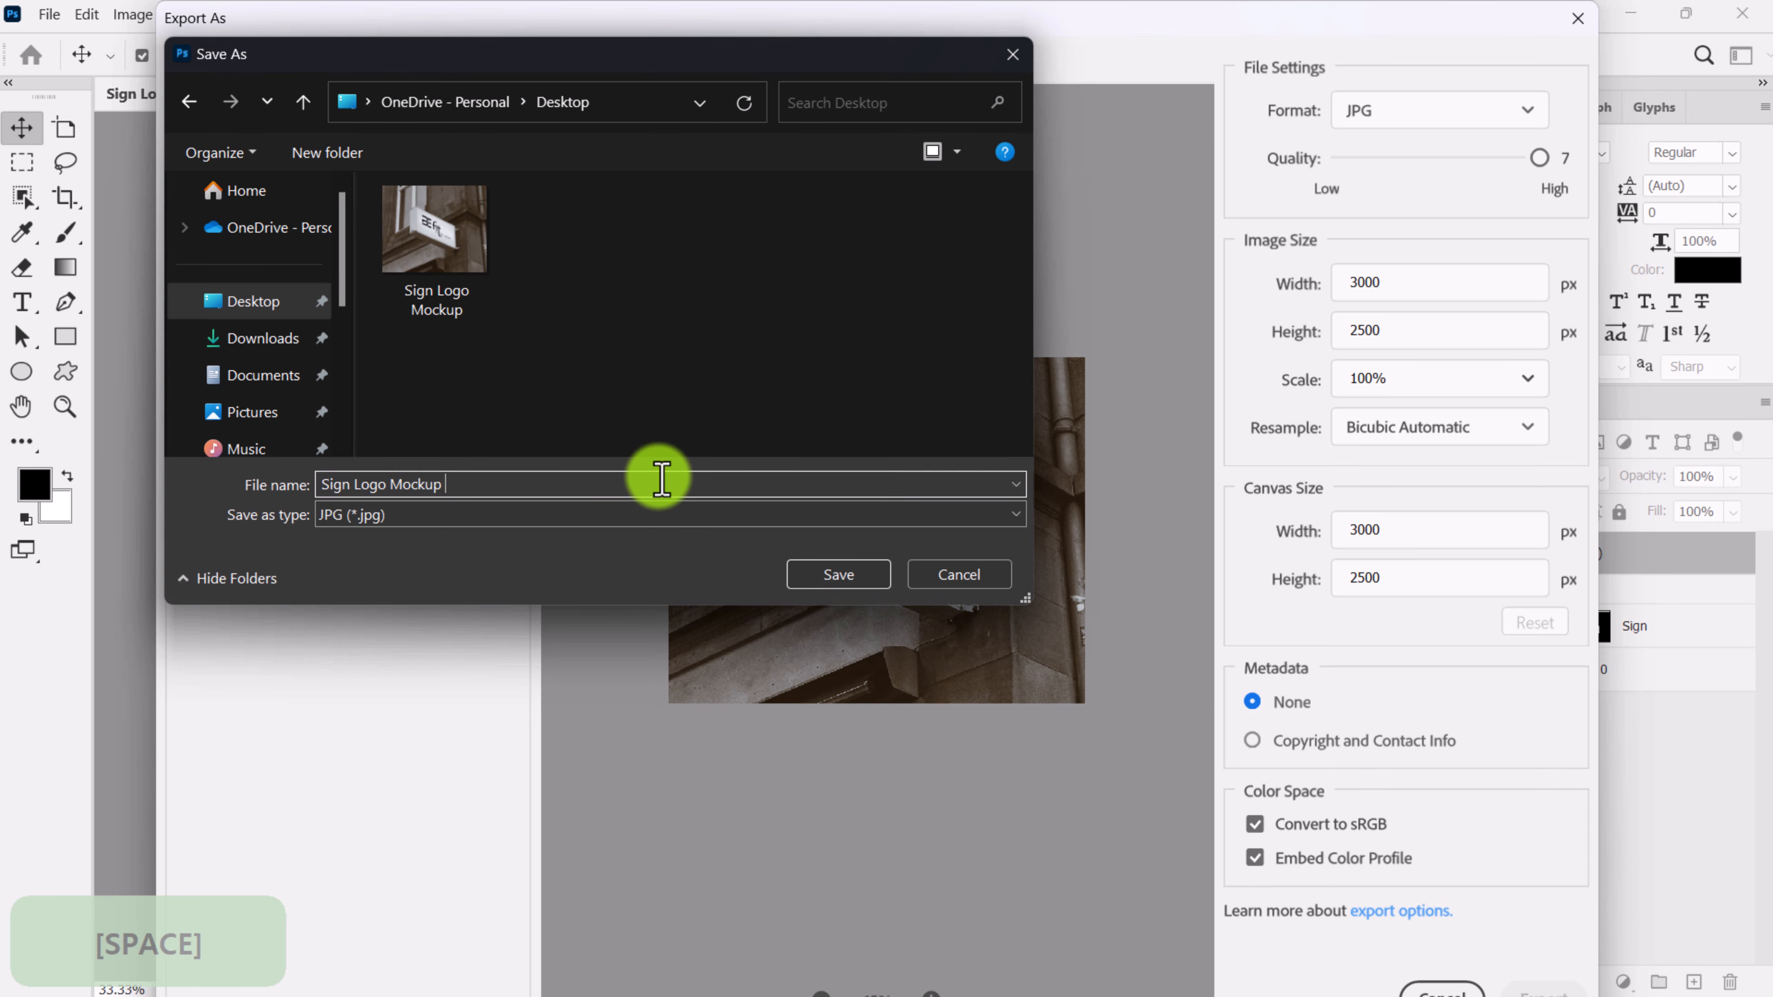
pyautogui.click(823, 574)
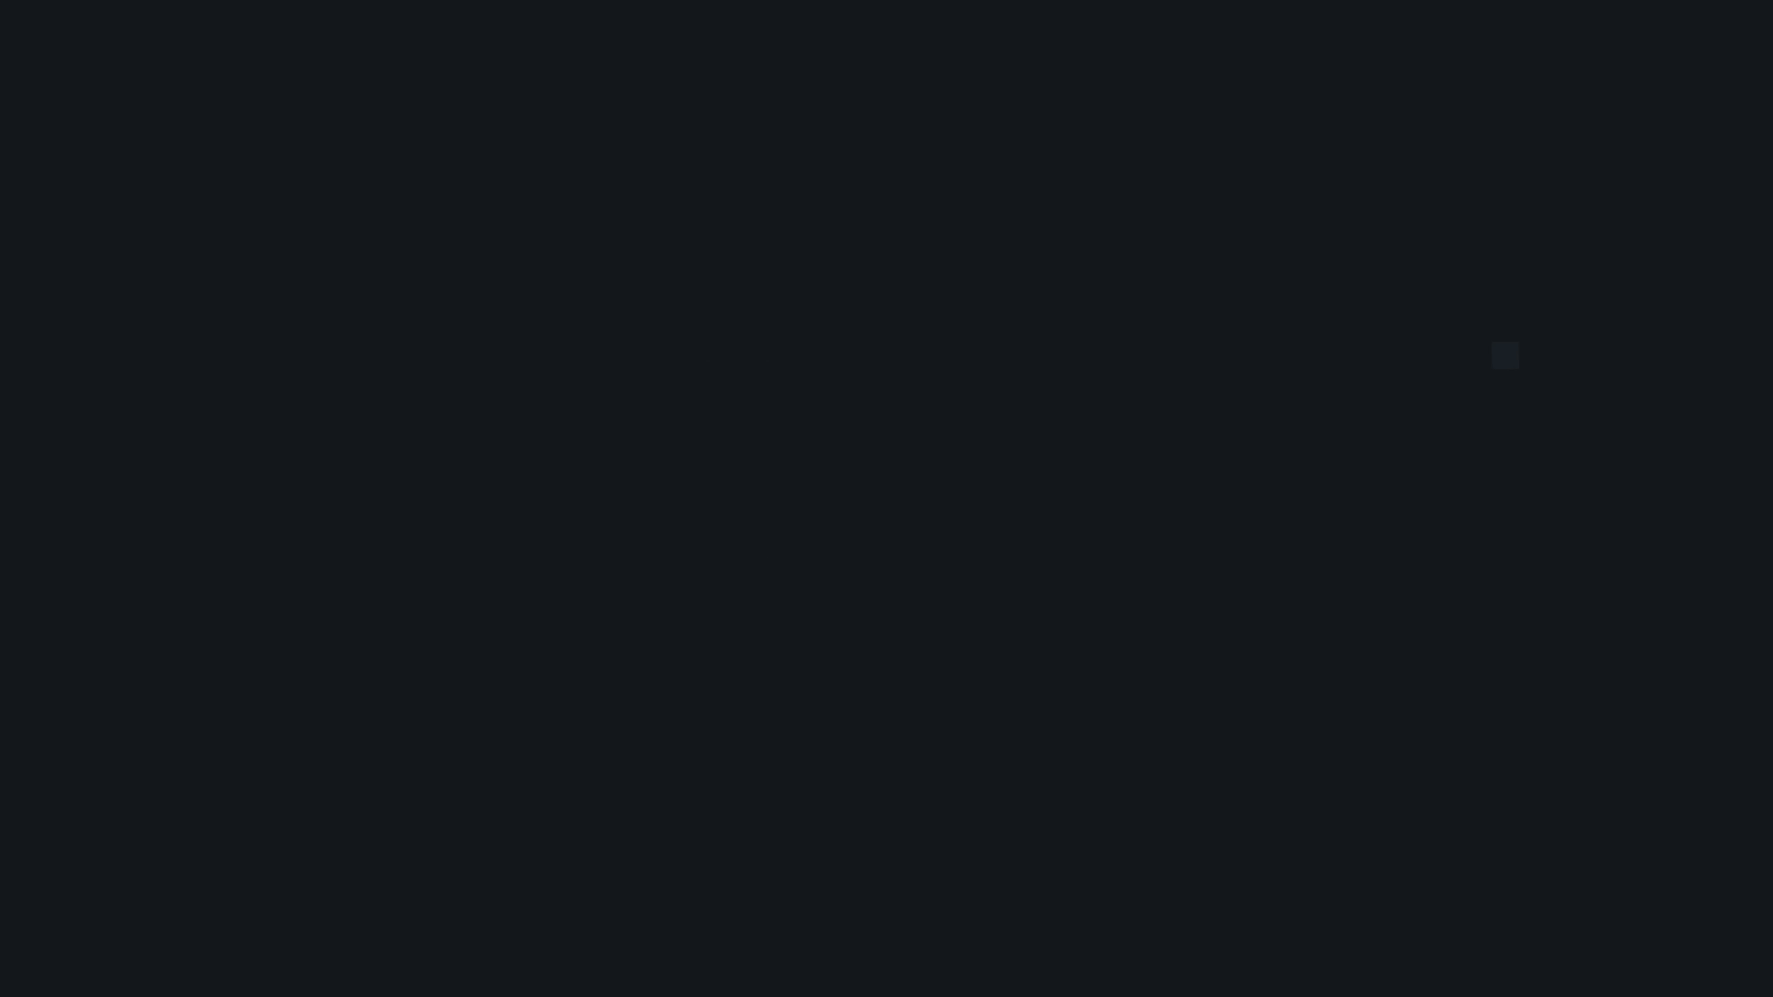
pyautogui.click(811, 614)
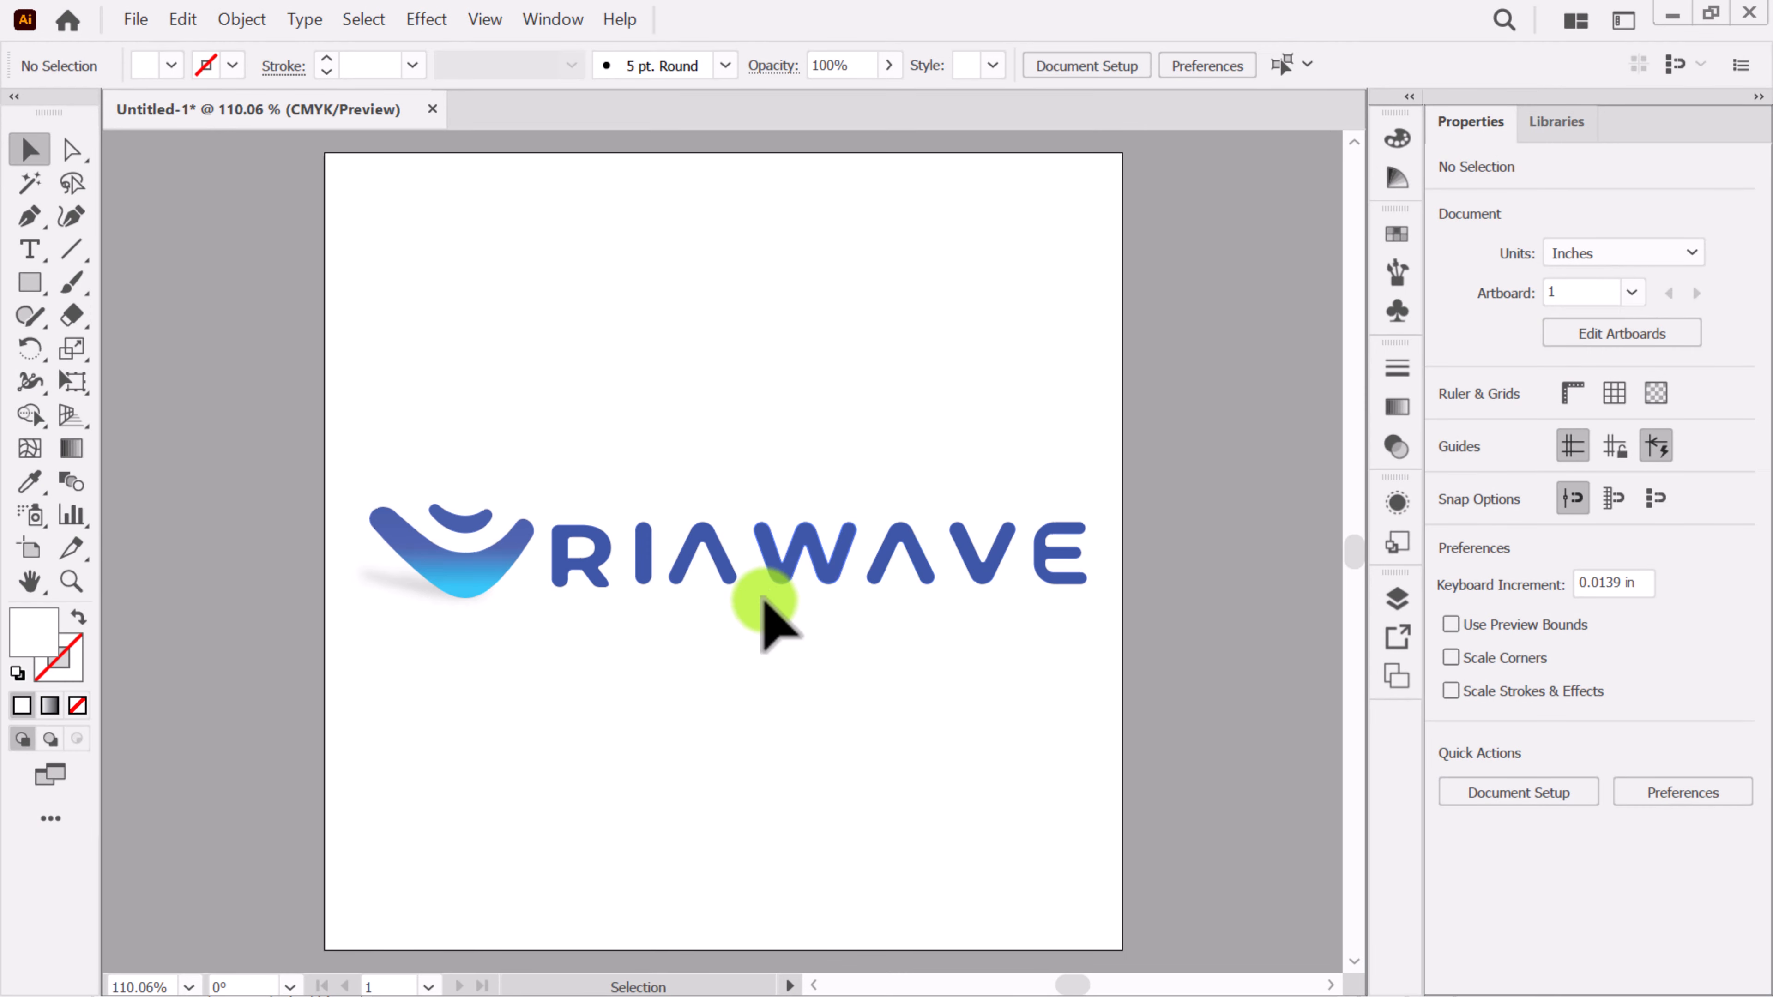
pyautogui.moveTo(342, 438); pyautogui.dragTo(1095, 664)
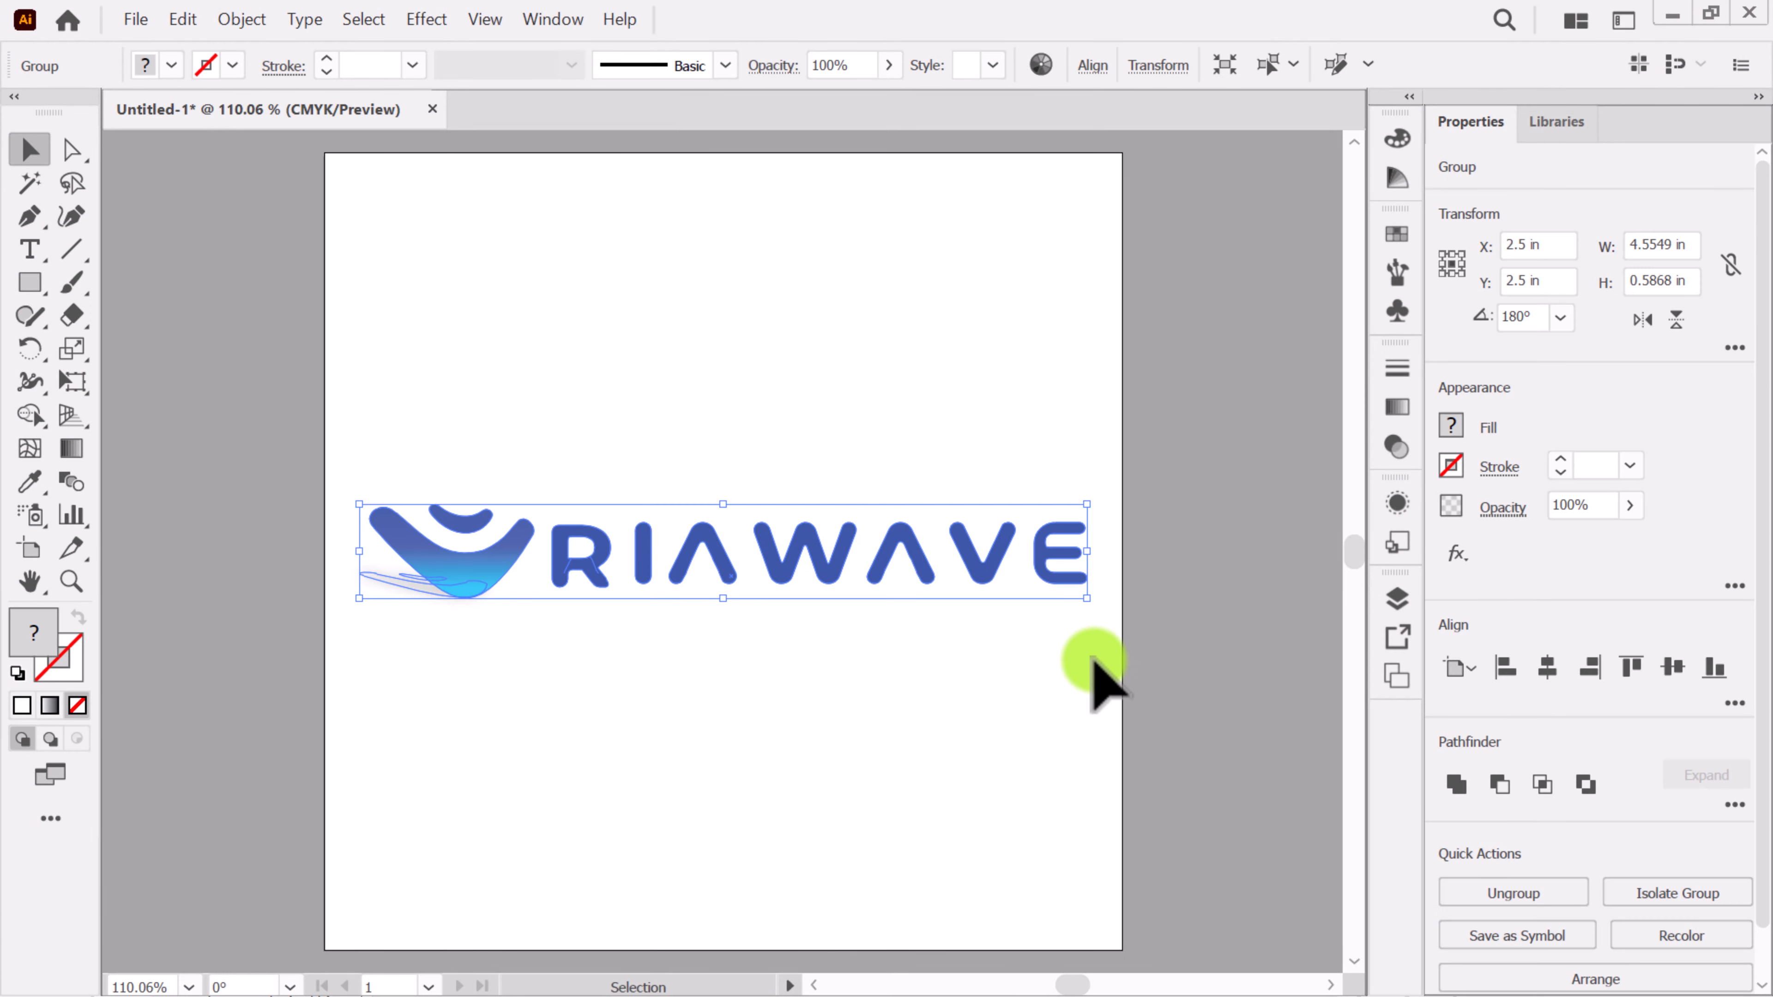
pyautogui.click(439, 327)
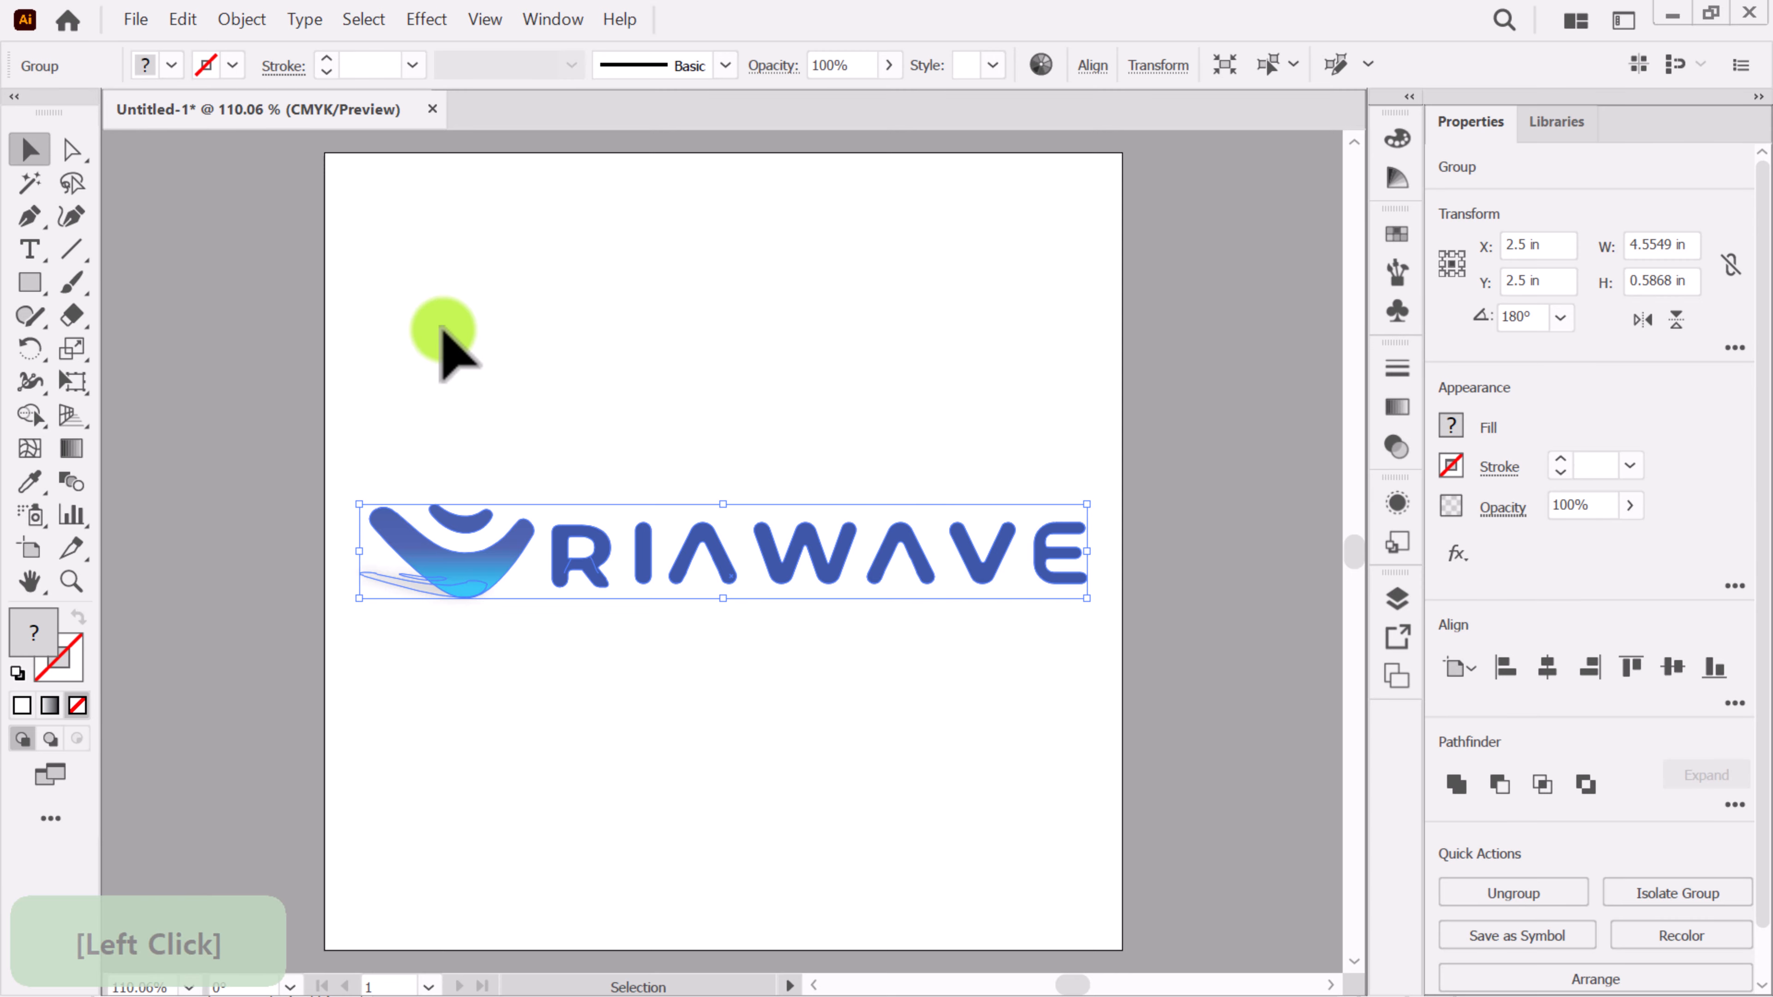
# - Export the RIAWAVE artwork as a PNG named LOGO to the Desktop with Use Artboards enabled
pyautogui.click(133, 21)
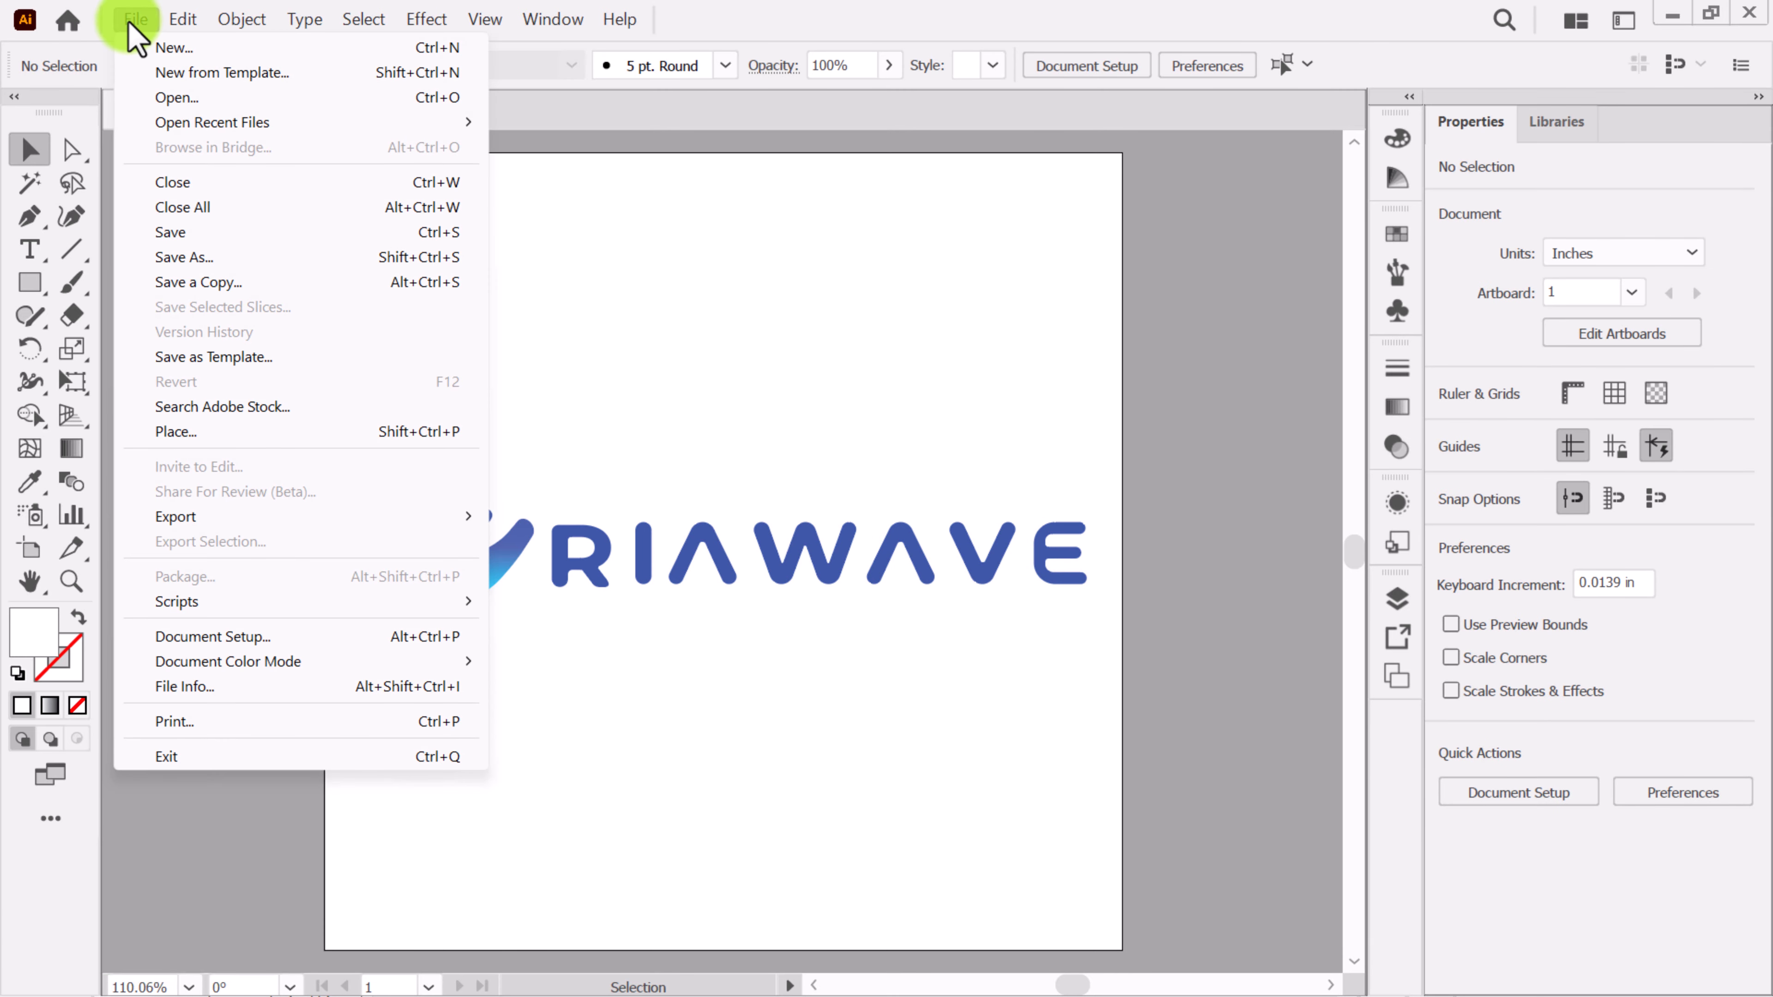
pyautogui.moveTo(171, 520)
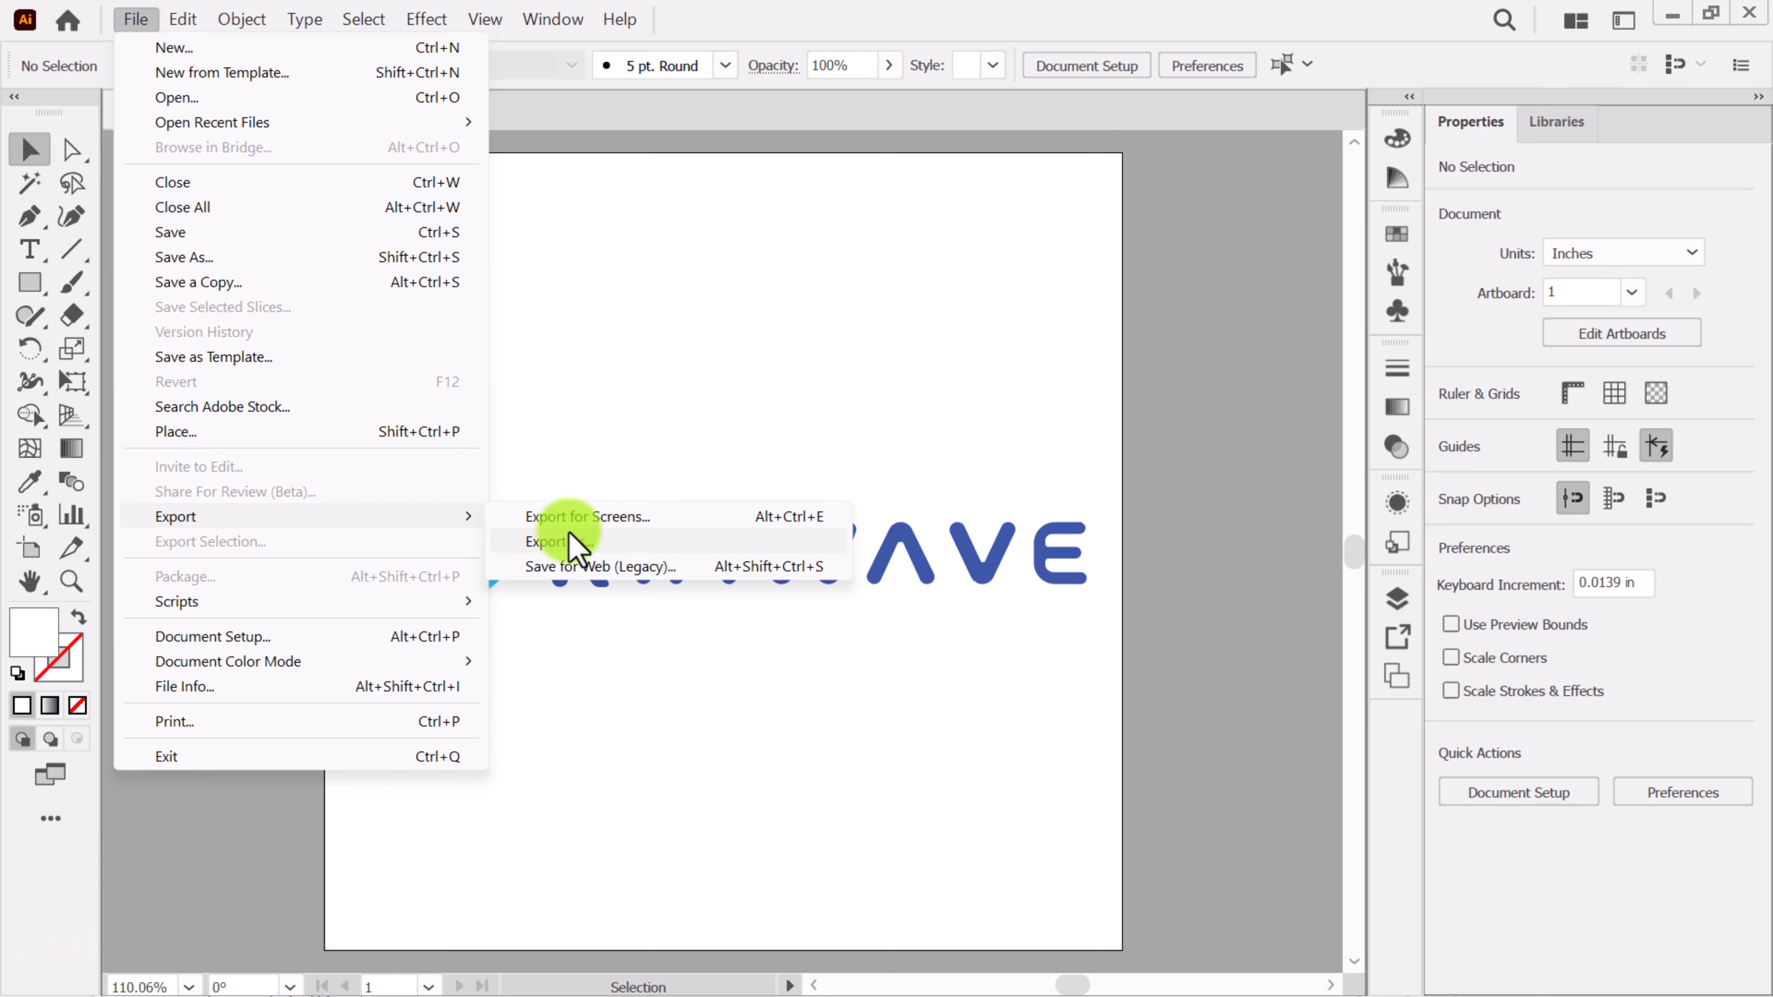
pyautogui.click(577, 547)
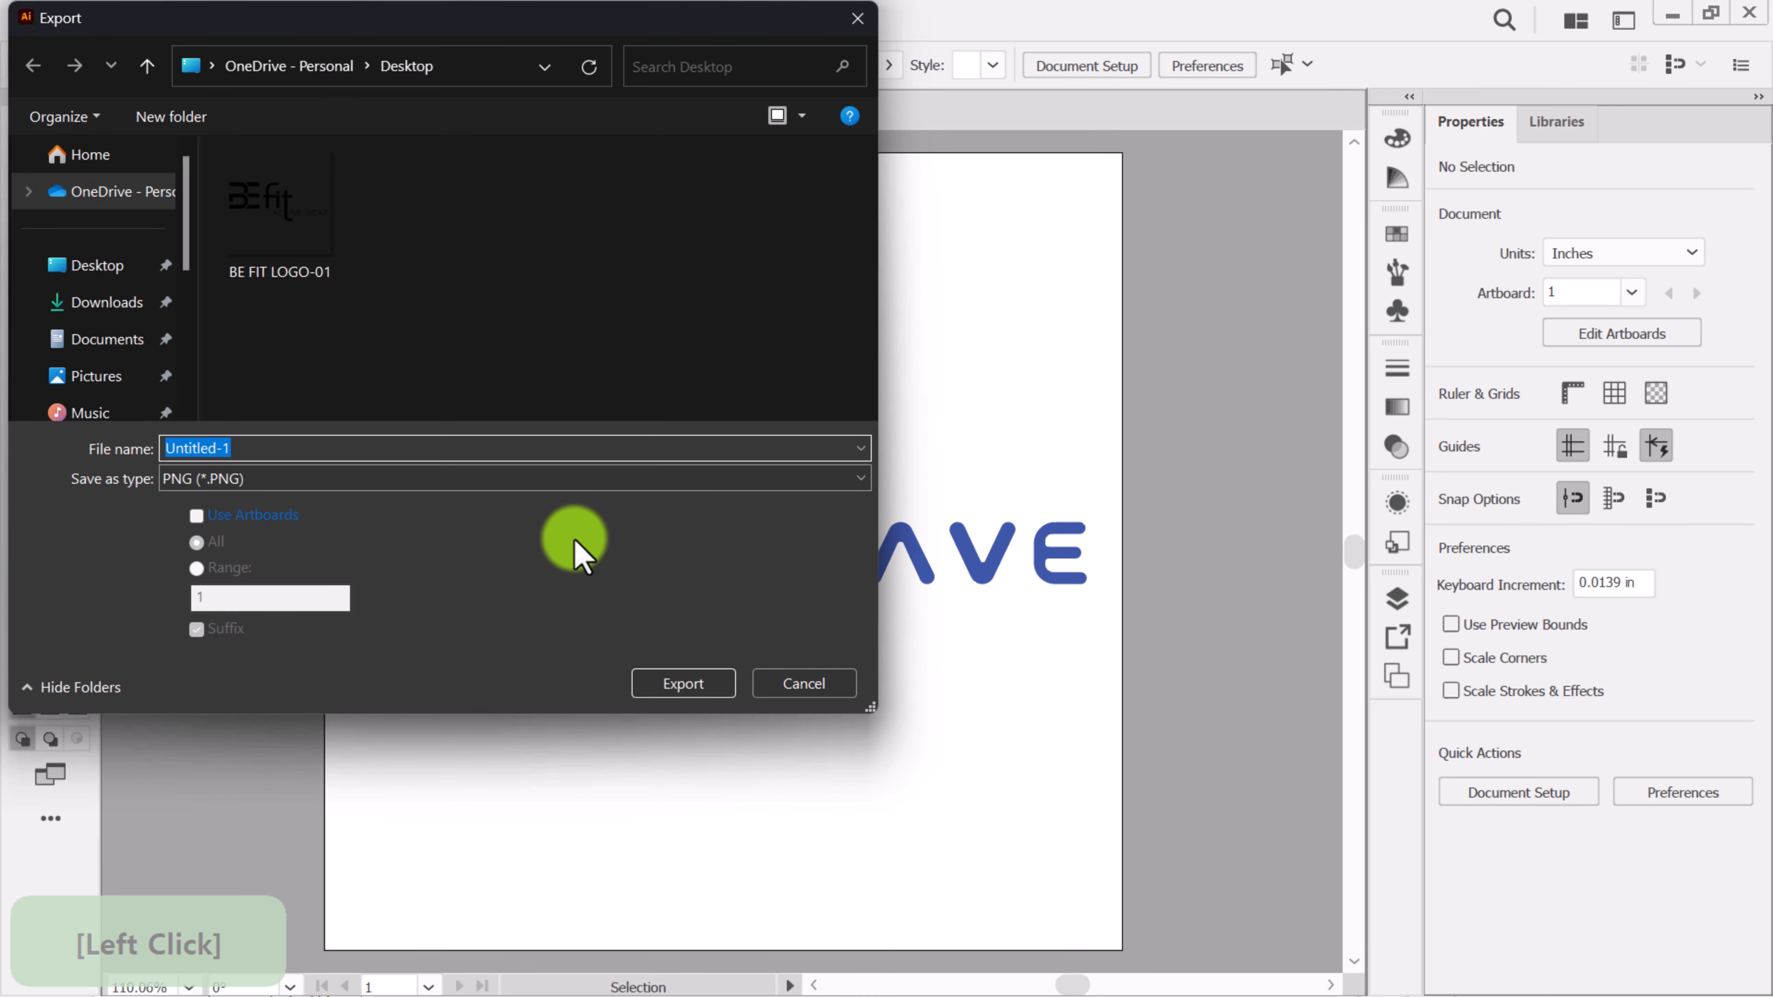
pyautogui.click(320, 450)
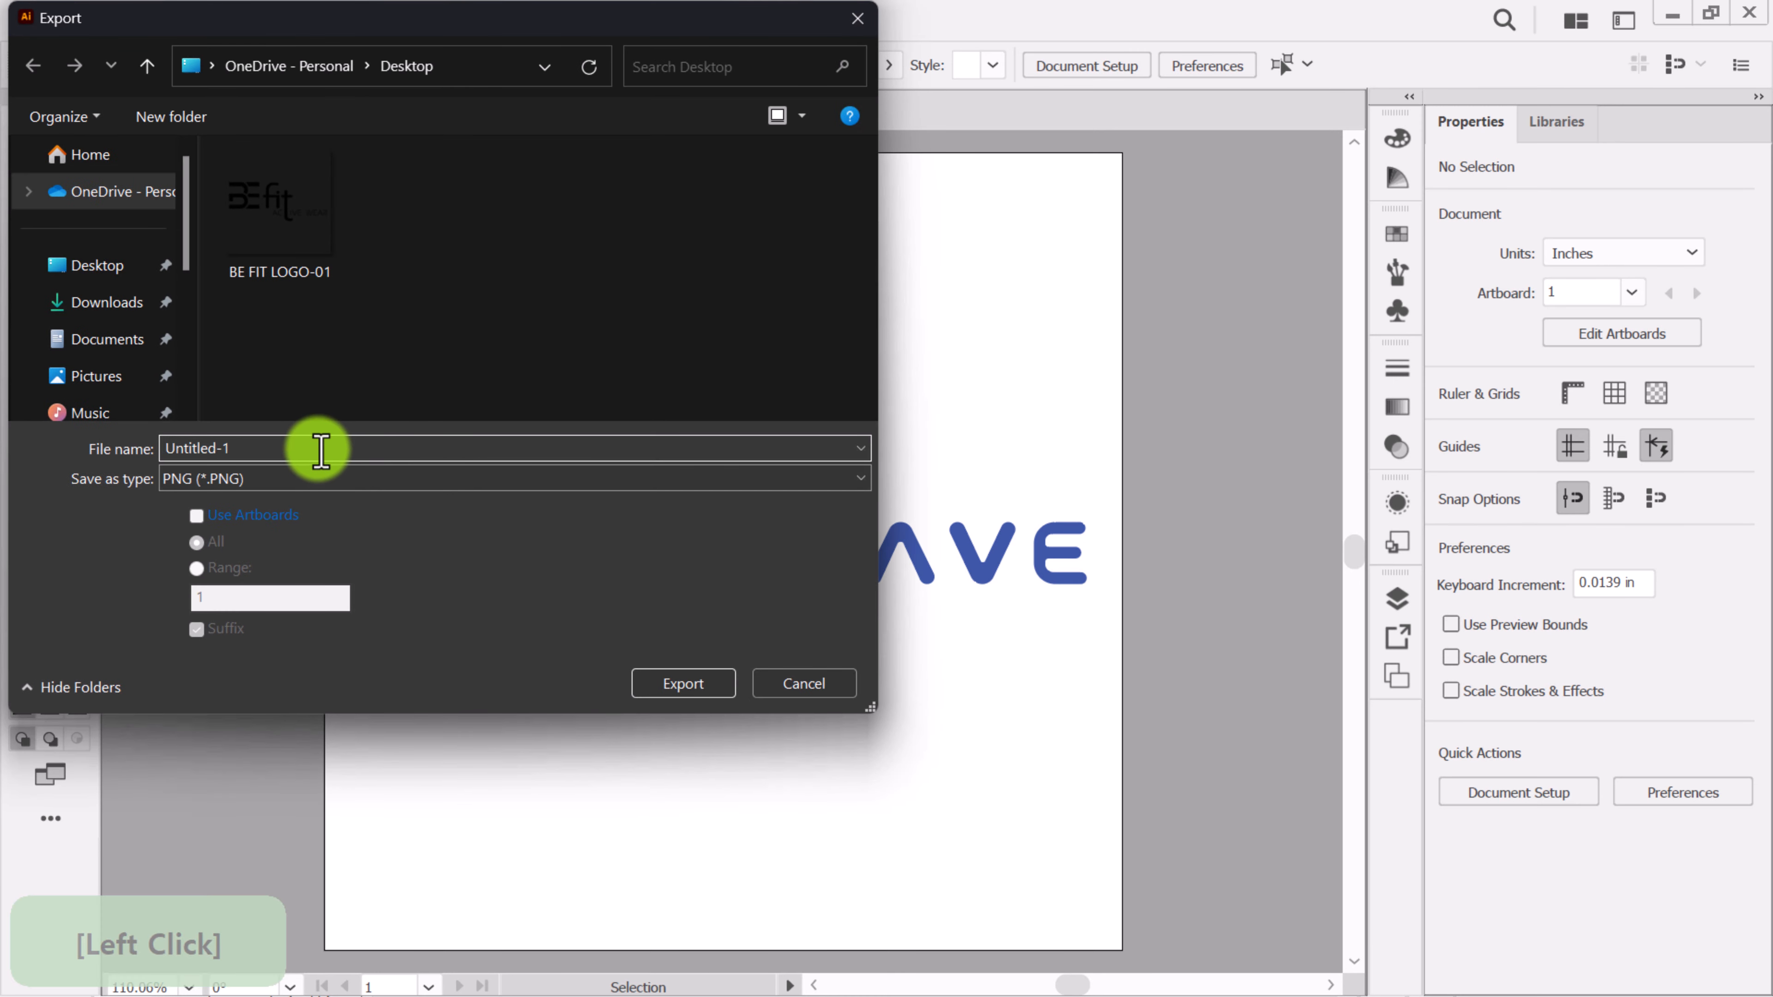
pyautogui.moveTo(319, 449); pyautogui.dragTo(211, 439)
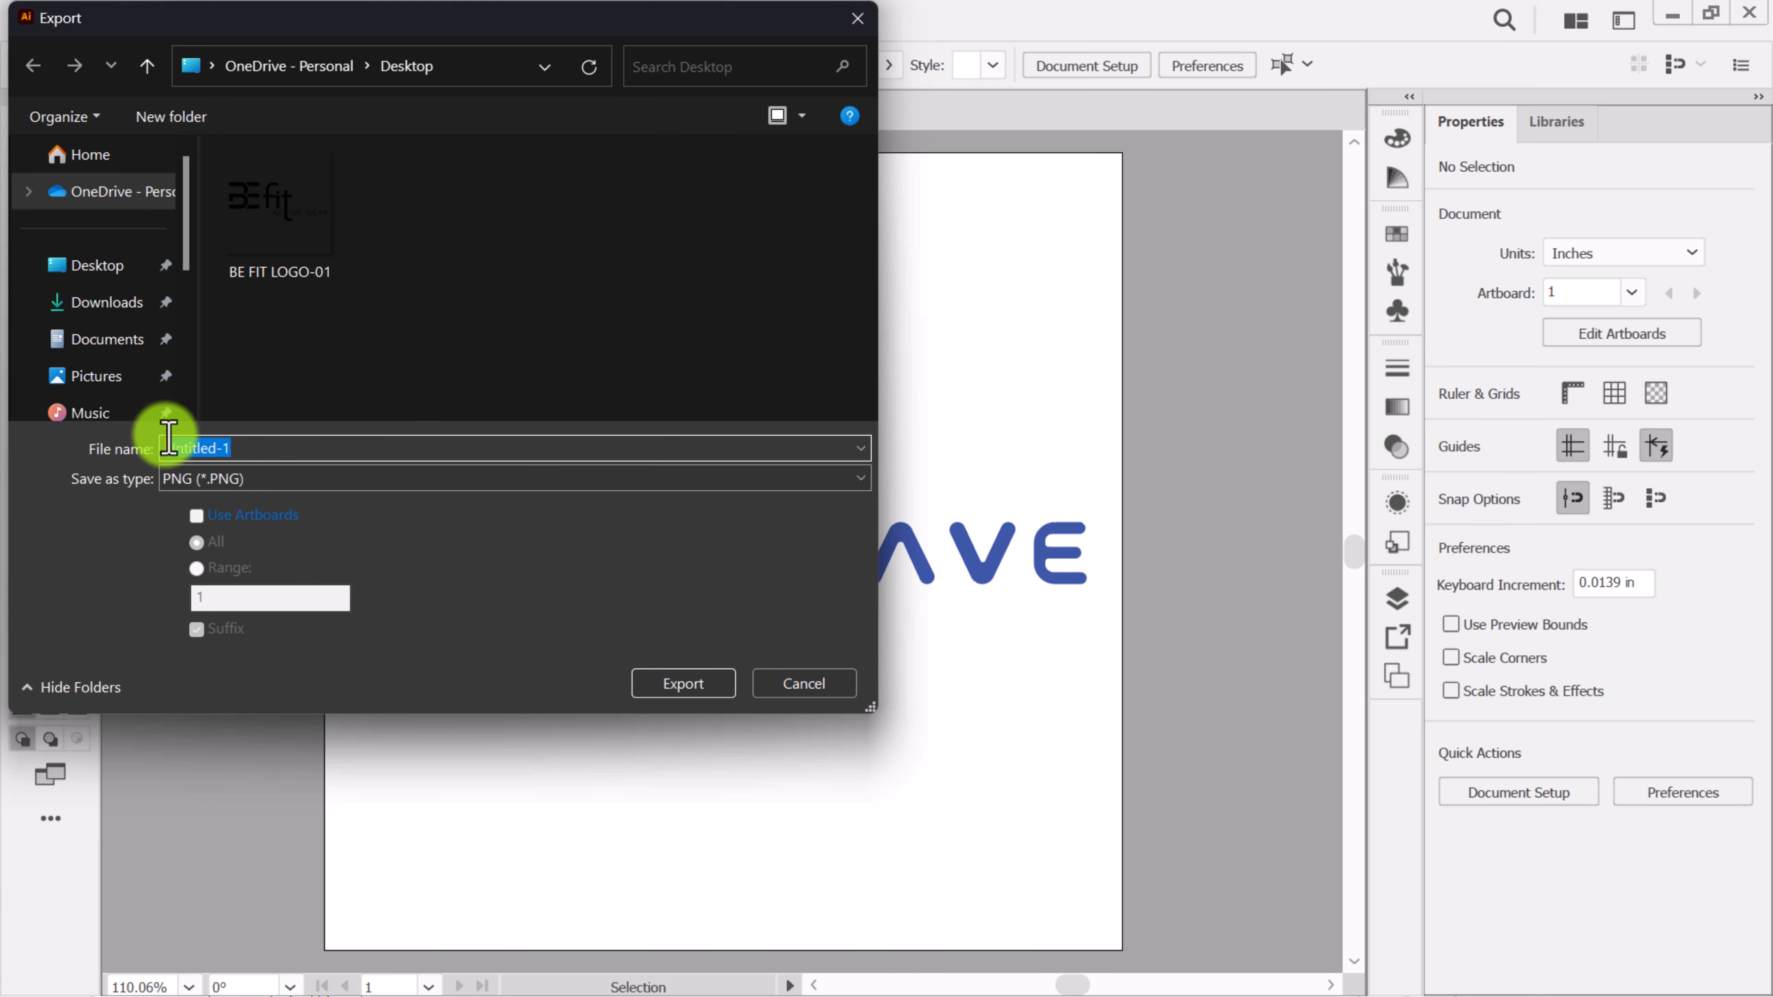
pyautogui.click(87, 267)
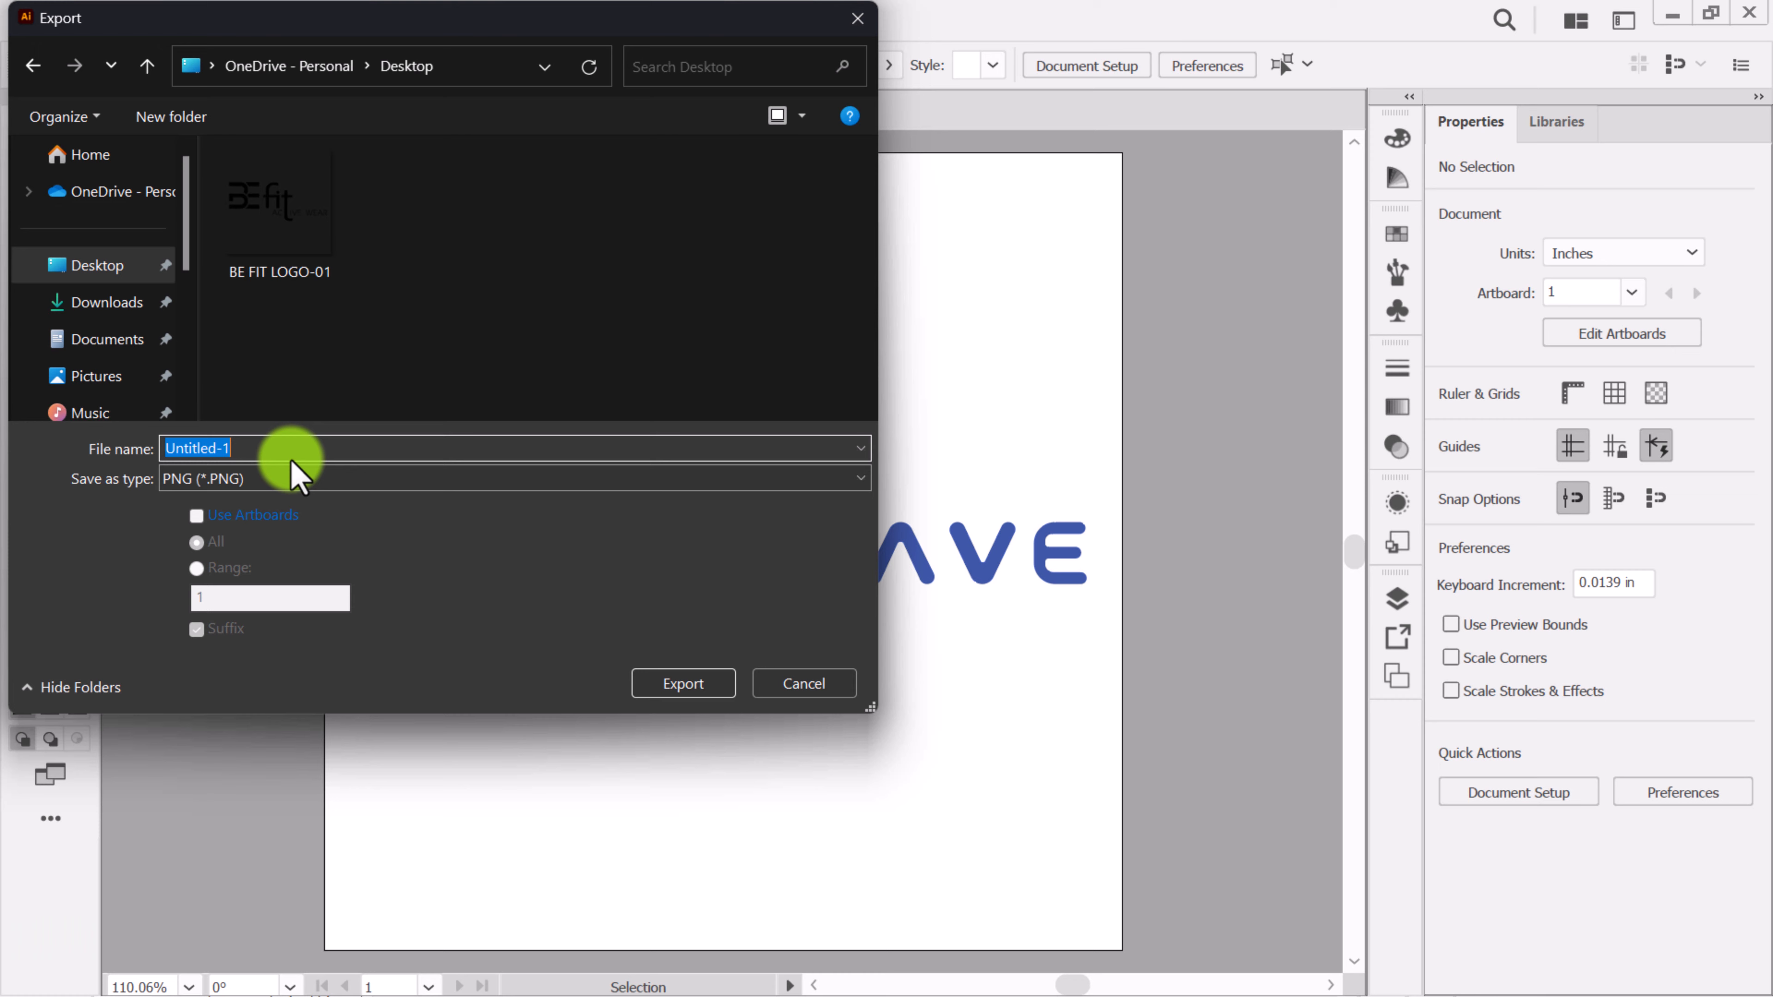
pyautogui.write('LOGO')
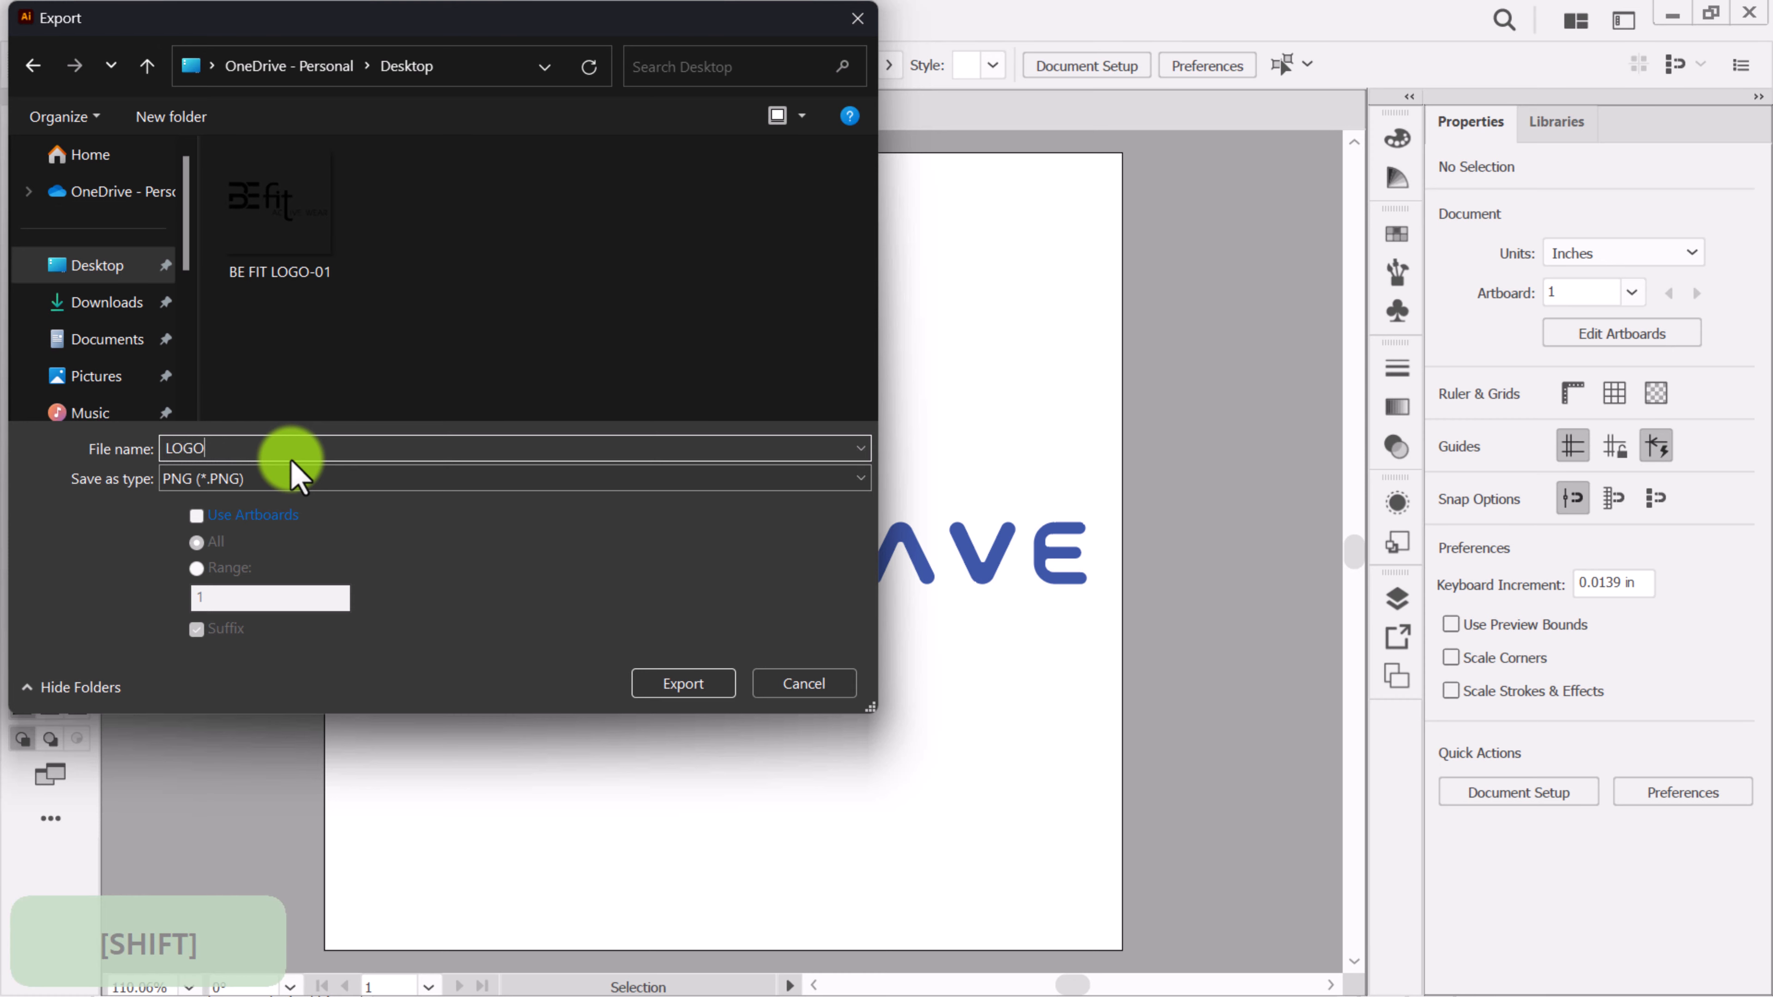
pyautogui.click(196, 516)
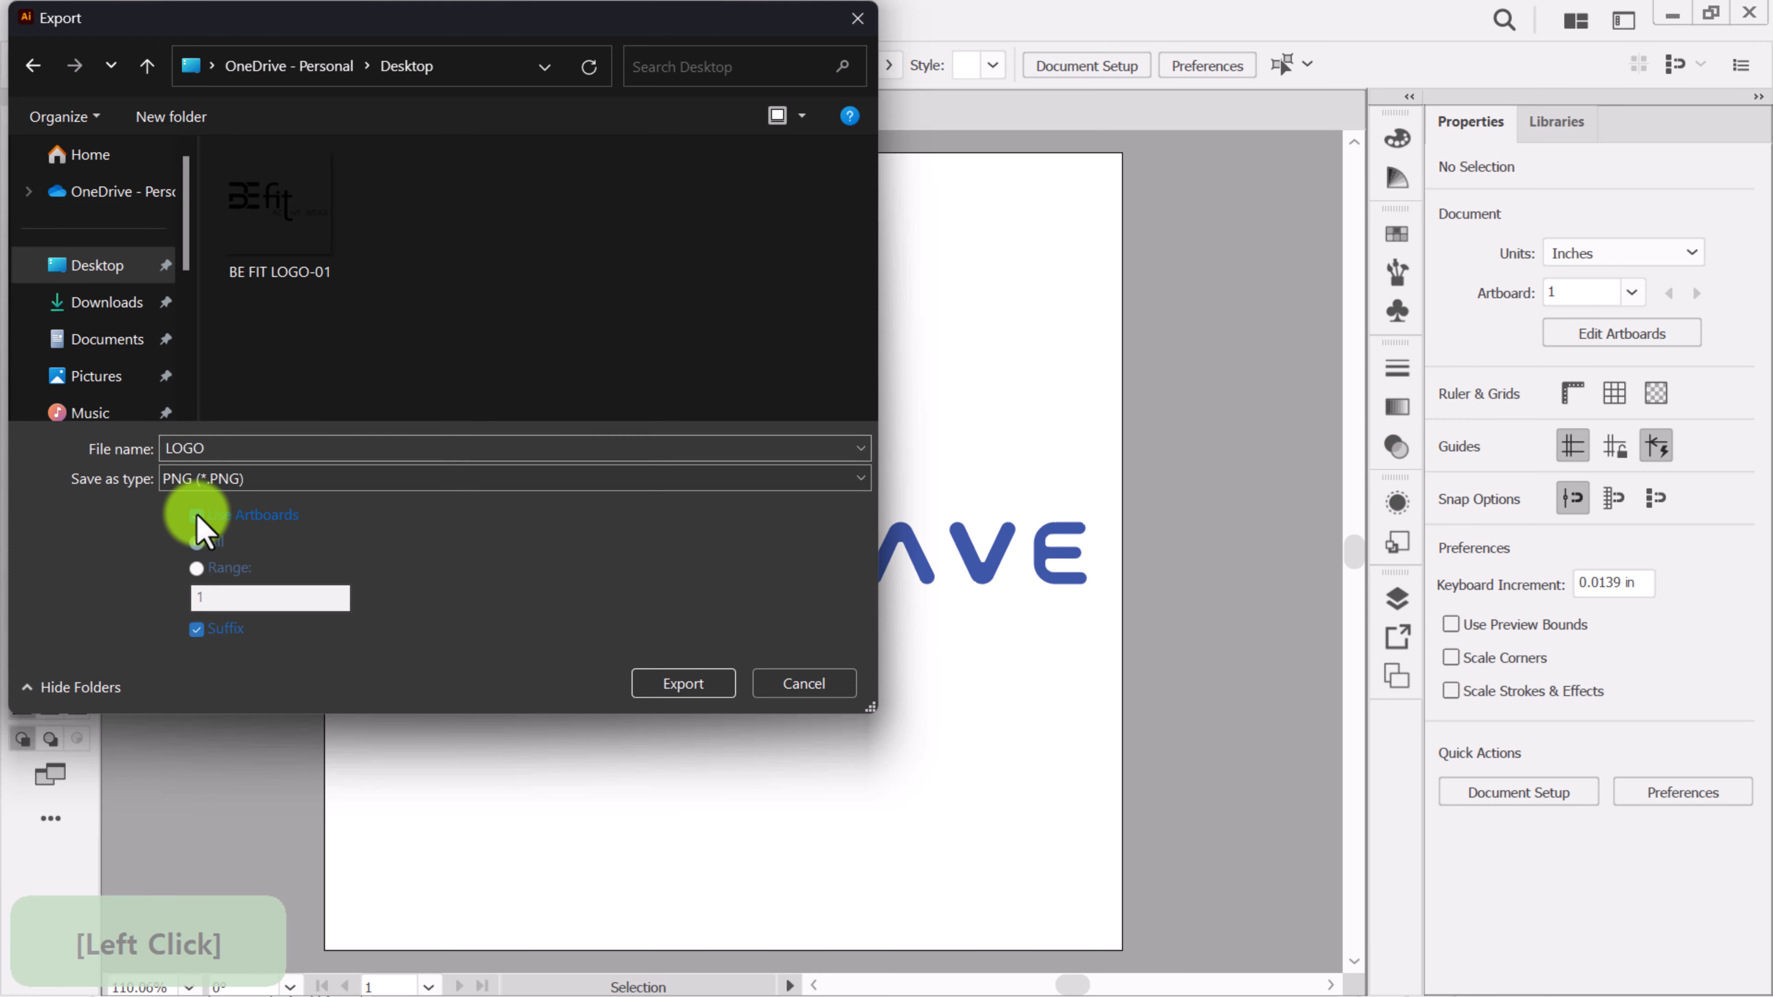
pyautogui.click(683, 683)
# - Set the PNG options to High (300 ppi) resolution with a transparent background and complete the export
pyautogui.click(910, 640)
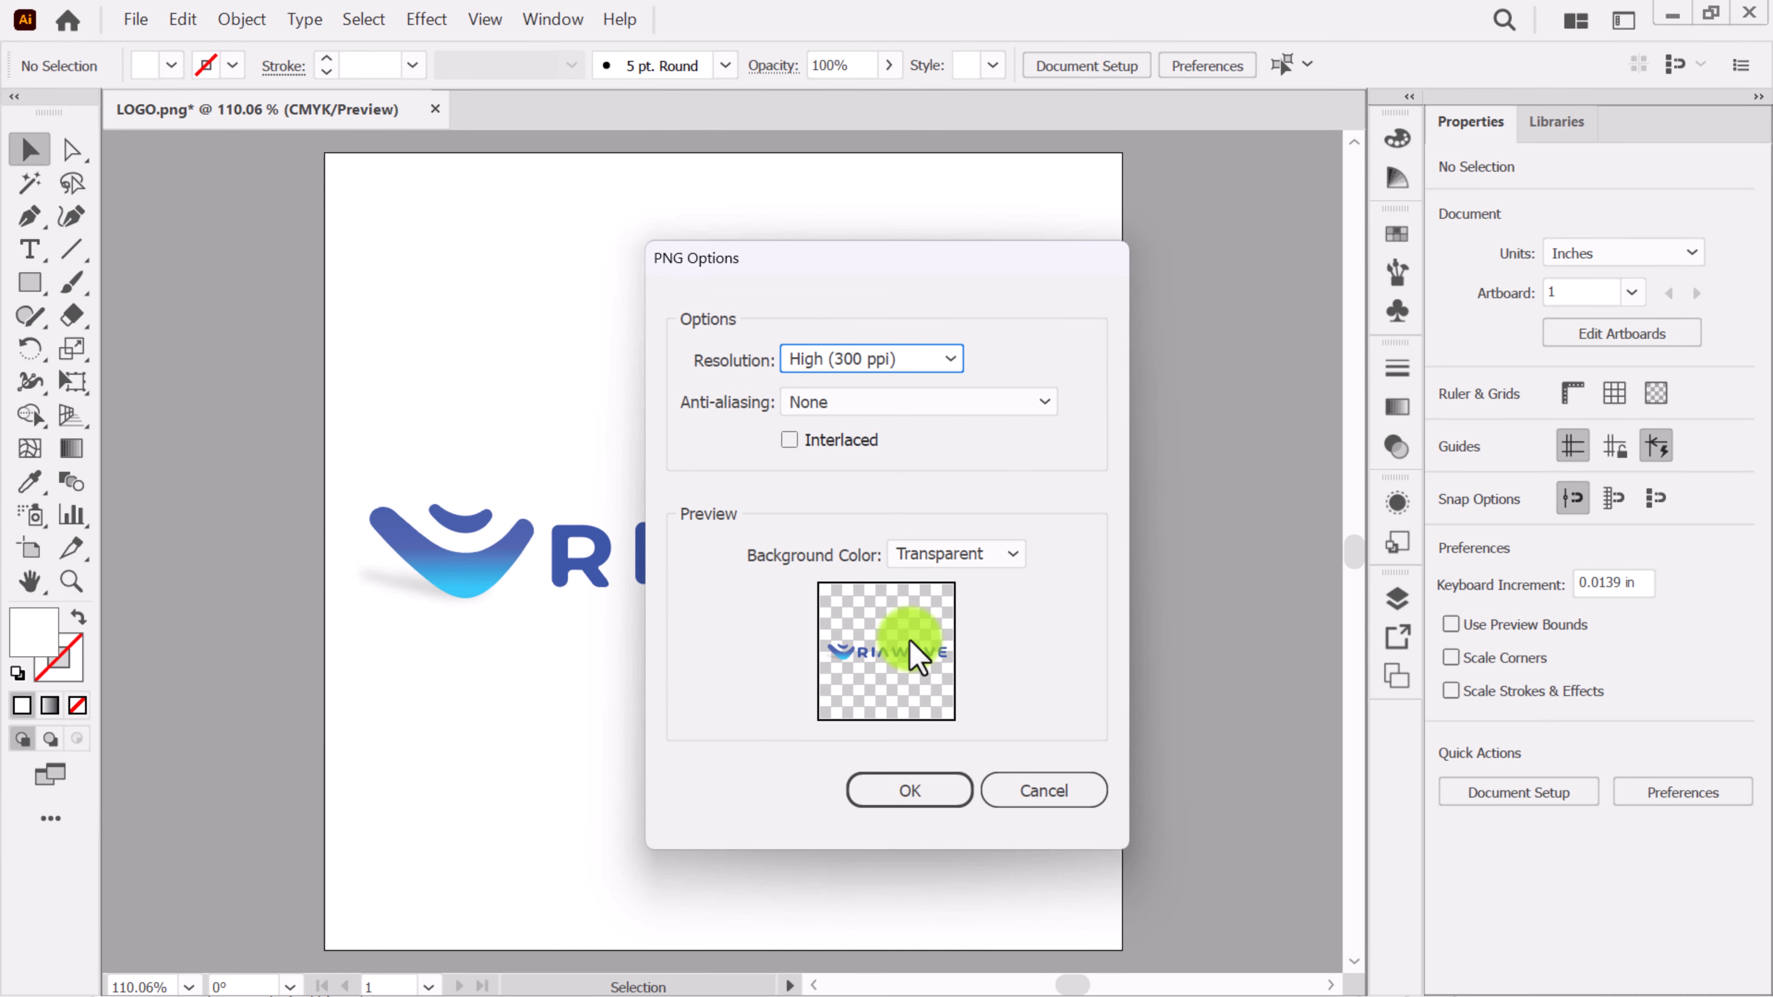
pyautogui.click(963, 563)
pyautogui.click(958, 589)
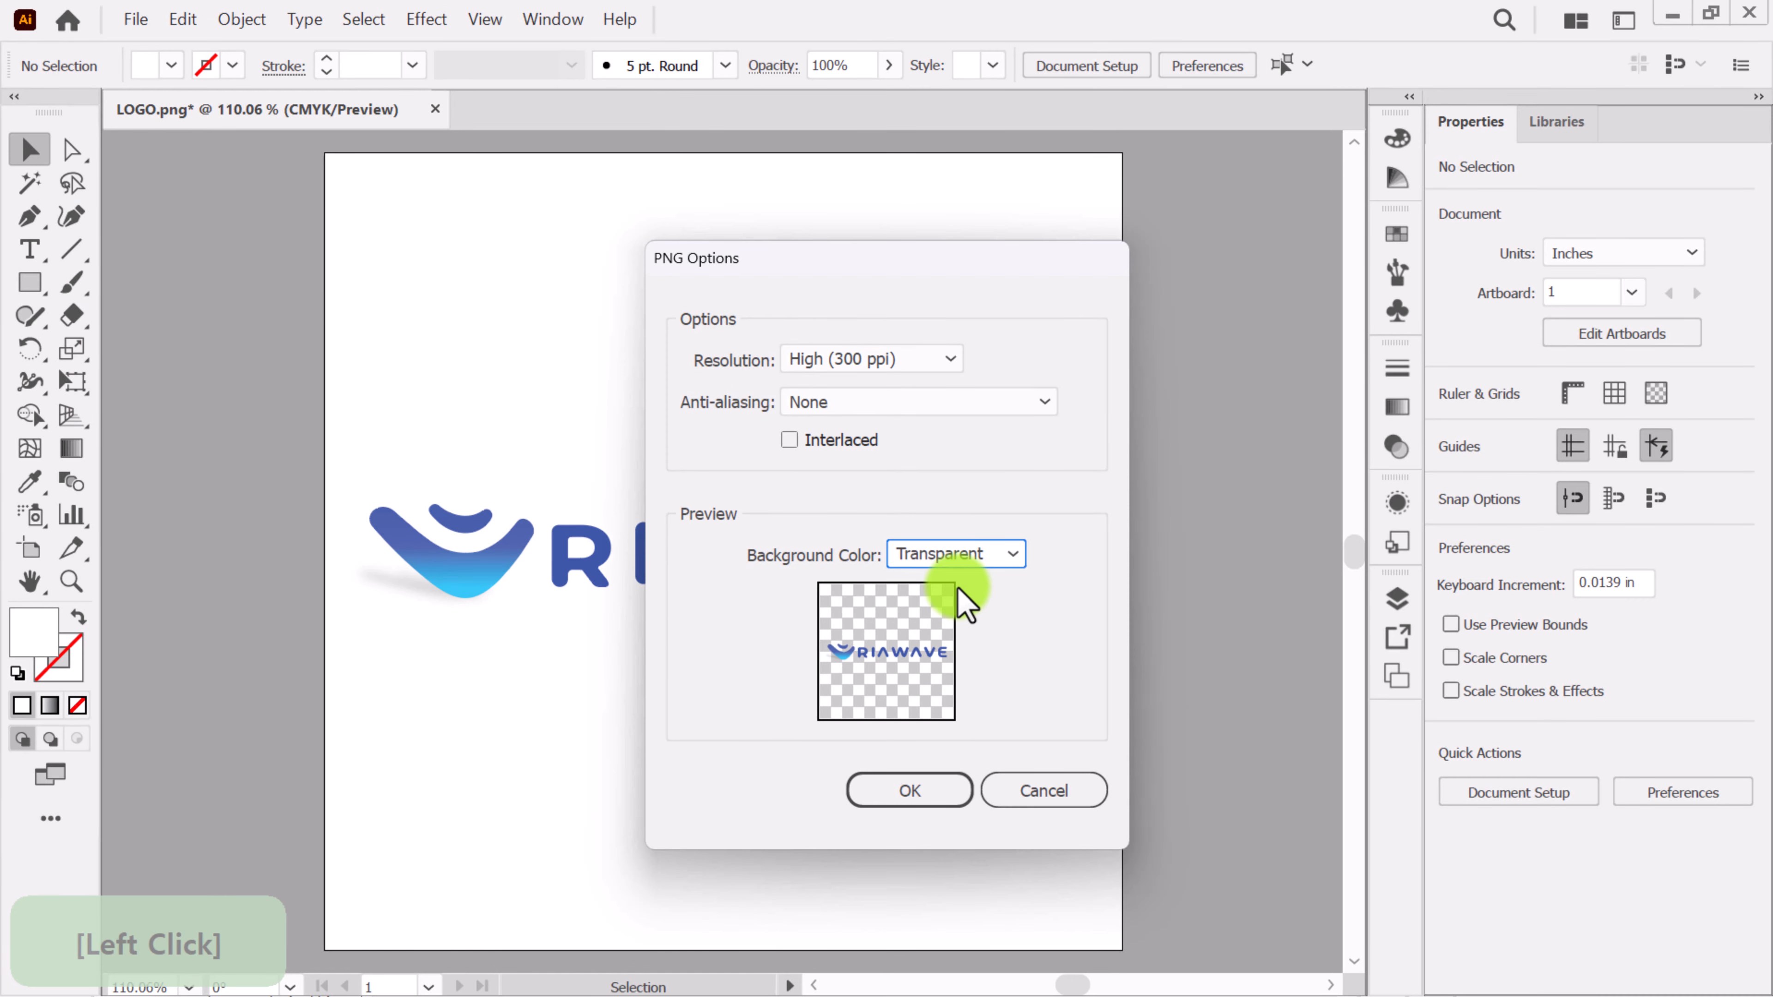
pyautogui.click(908, 363)
pyautogui.click(849, 542)
pyautogui.click(904, 791)
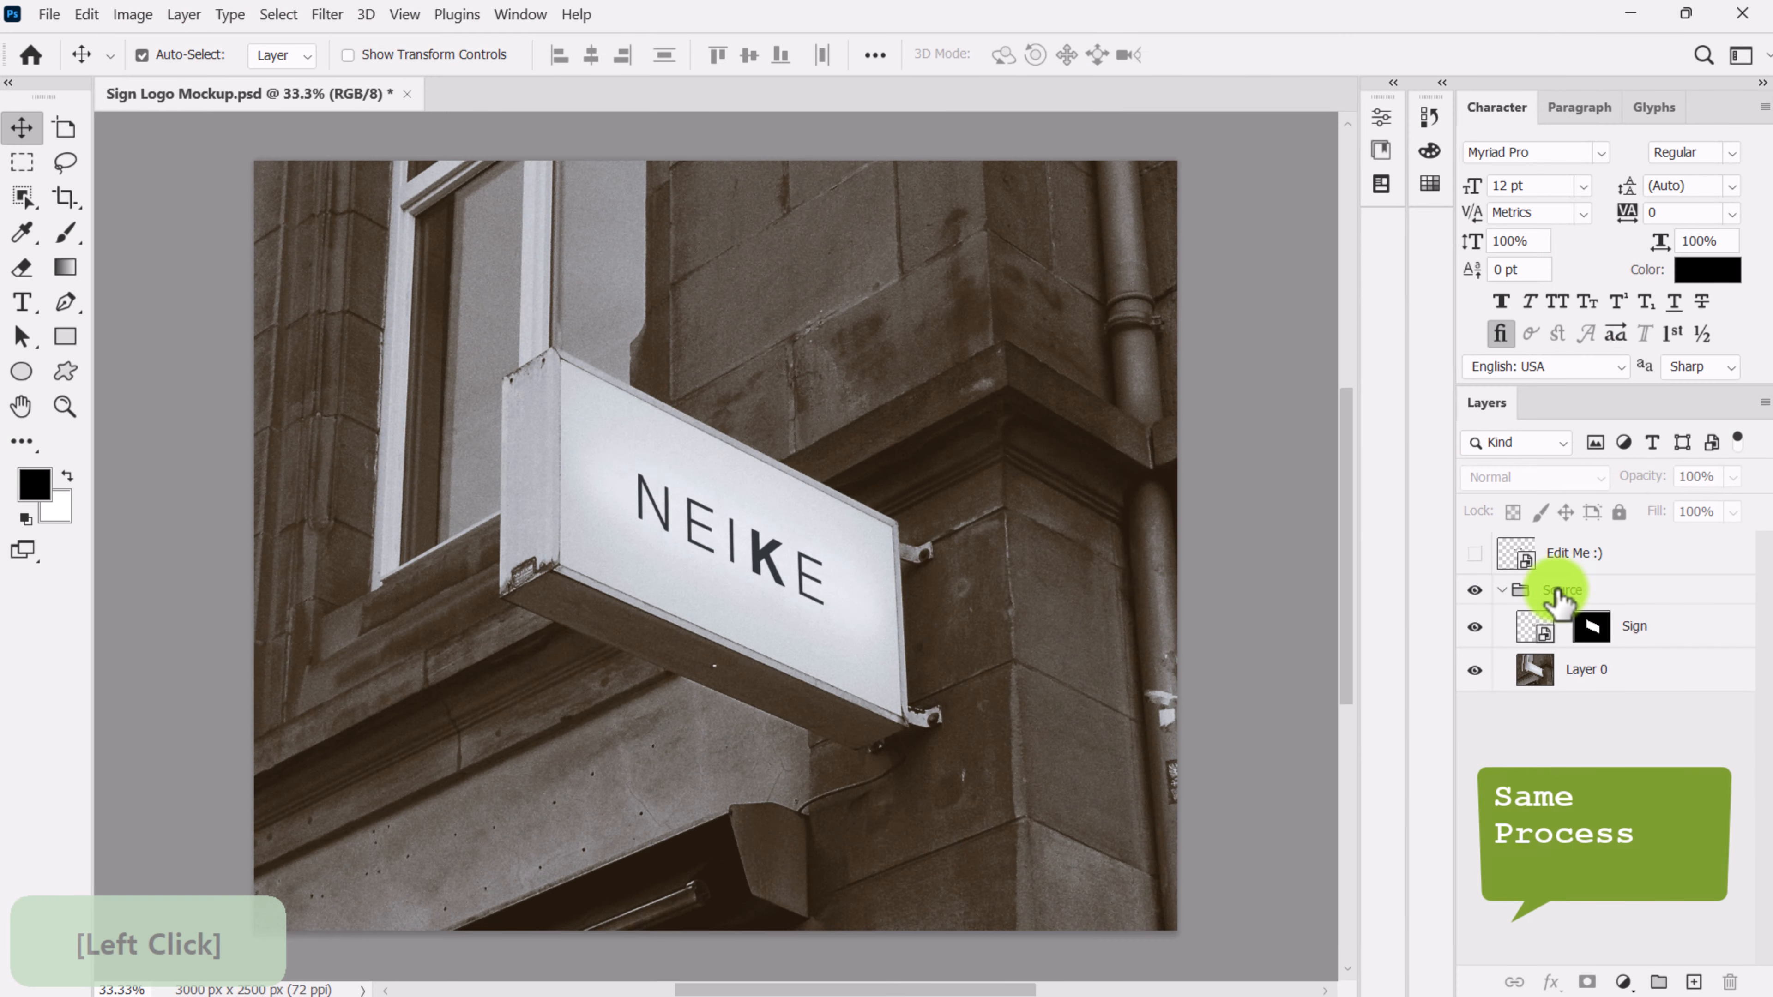
# - In Photoshop, open the Edit Me :) smart object of the sign mockup and hide its NEIKE logo layer
pyautogui.doubleClick(1516, 553)
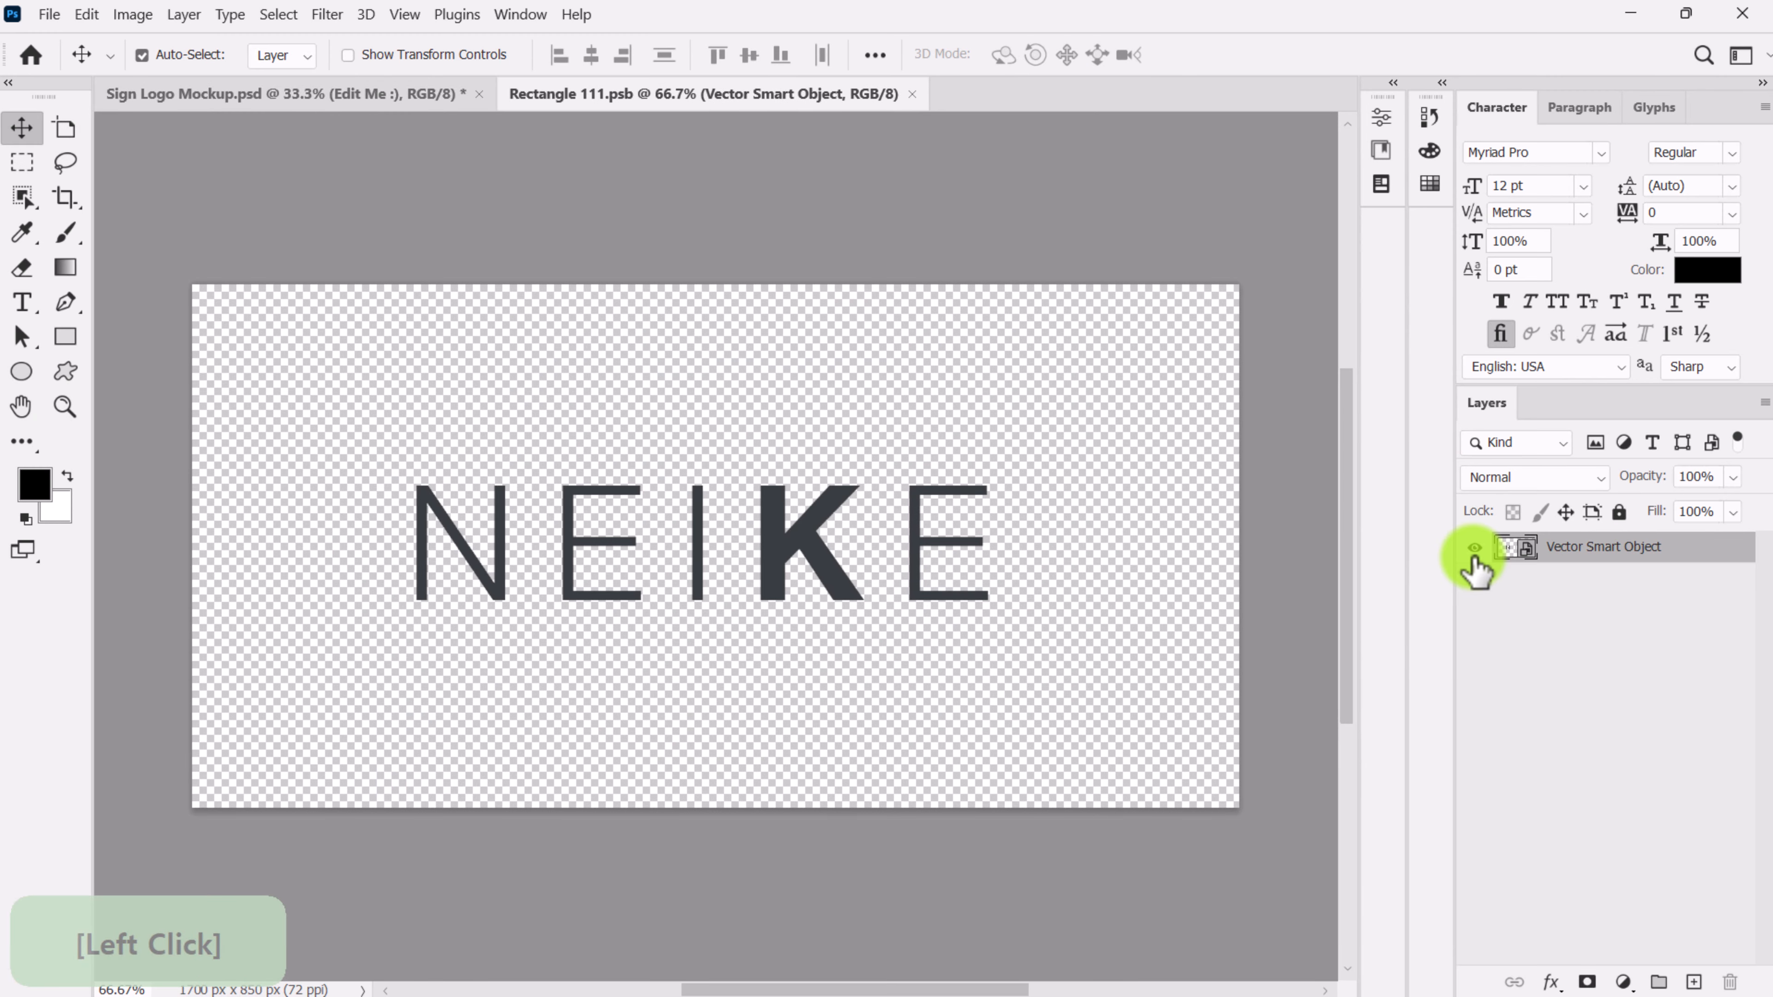
pyautogui.click(1476, 548)
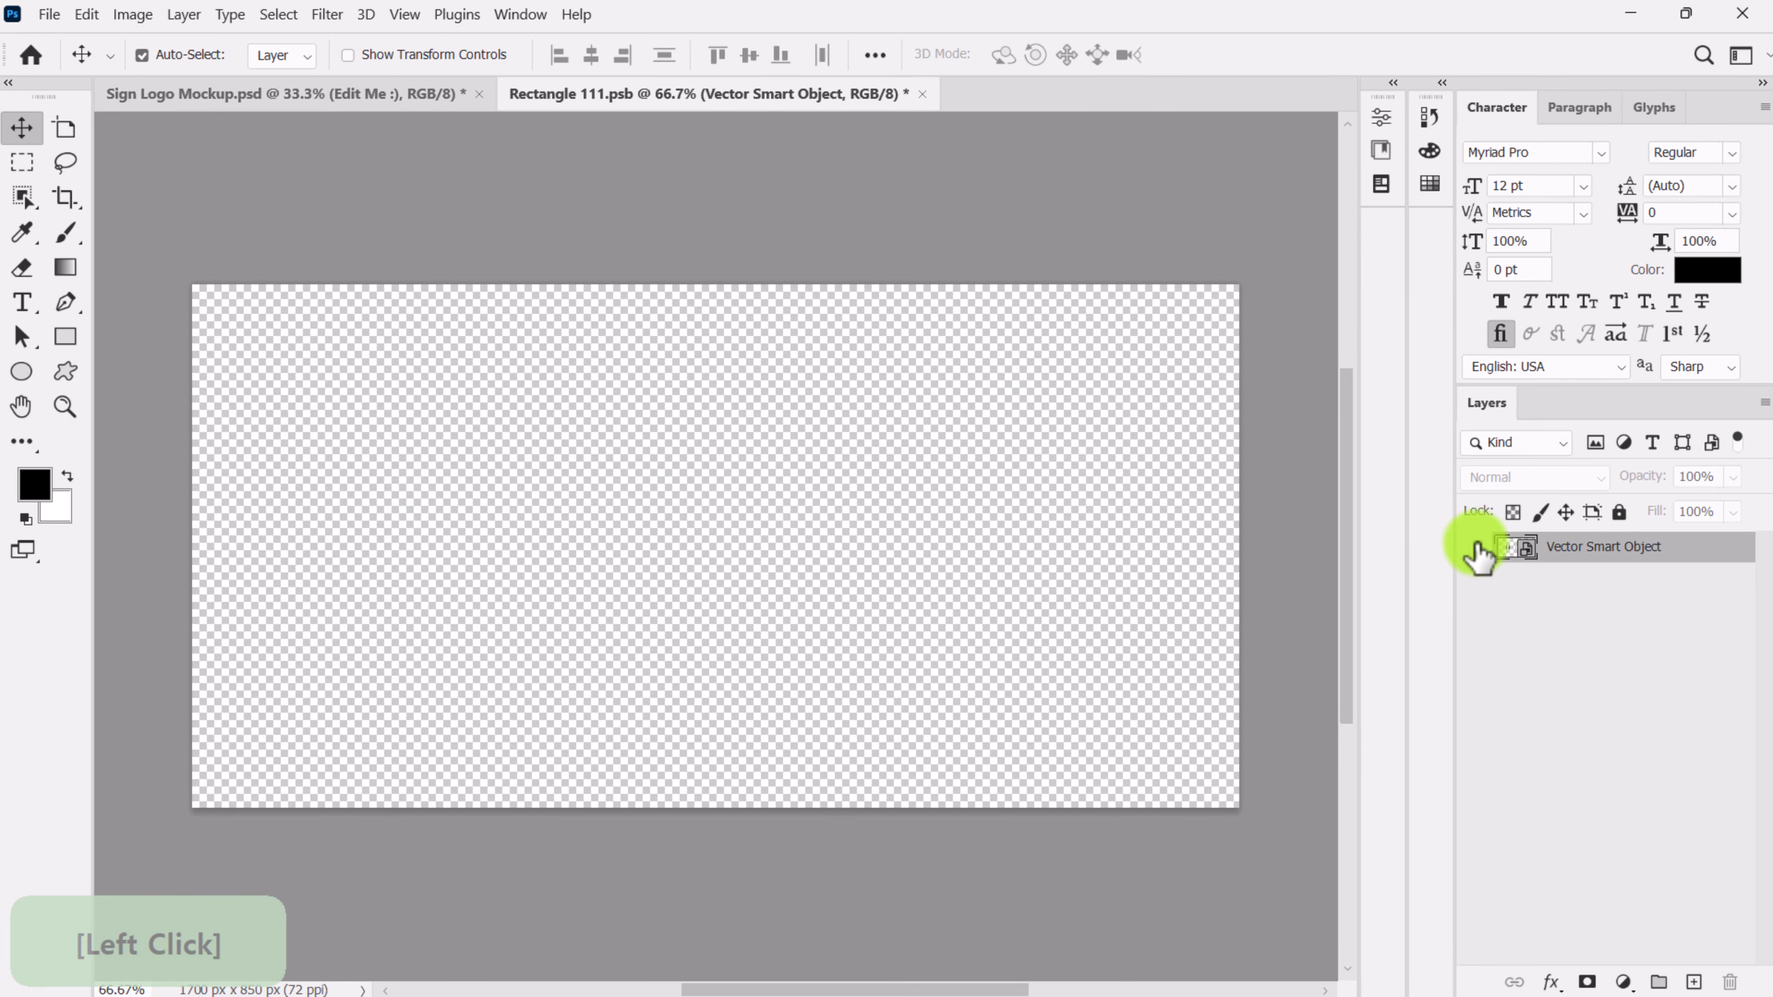
# - Place the exported LOGO-01 file from the Desktop as an embedded object in Rectangle 111.psb
pyautogui.click(66, 21)
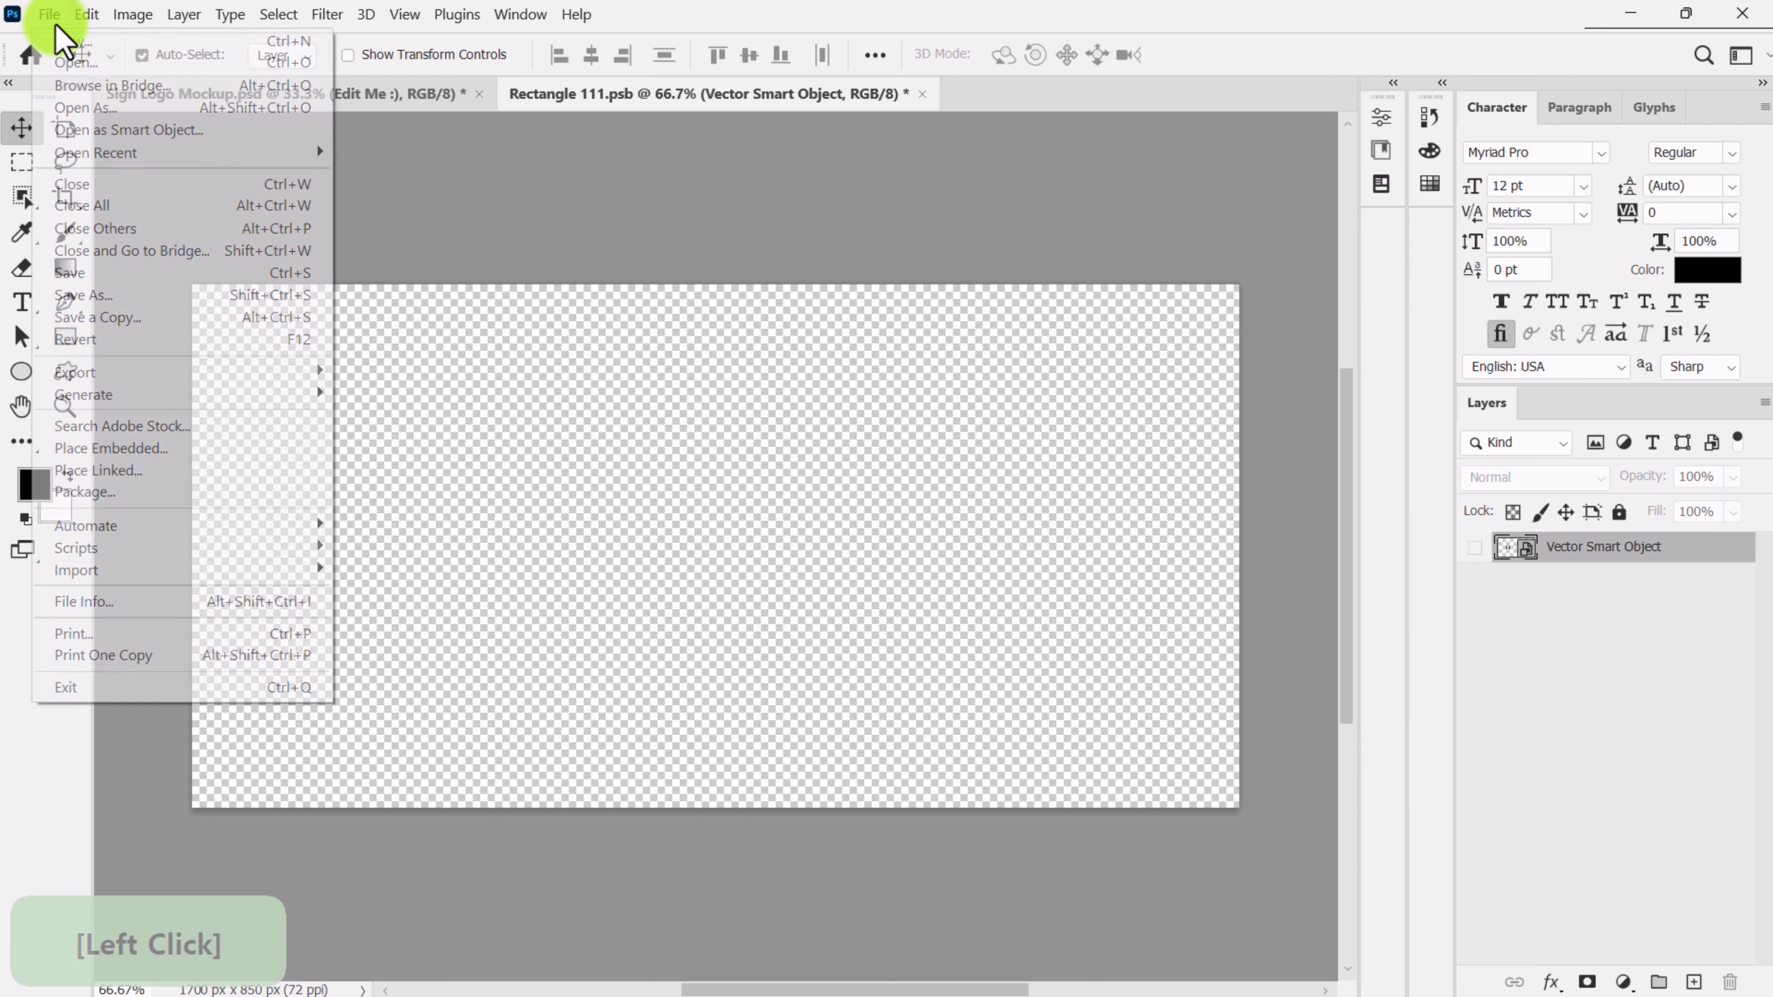
pyautogui.click(72, 449)
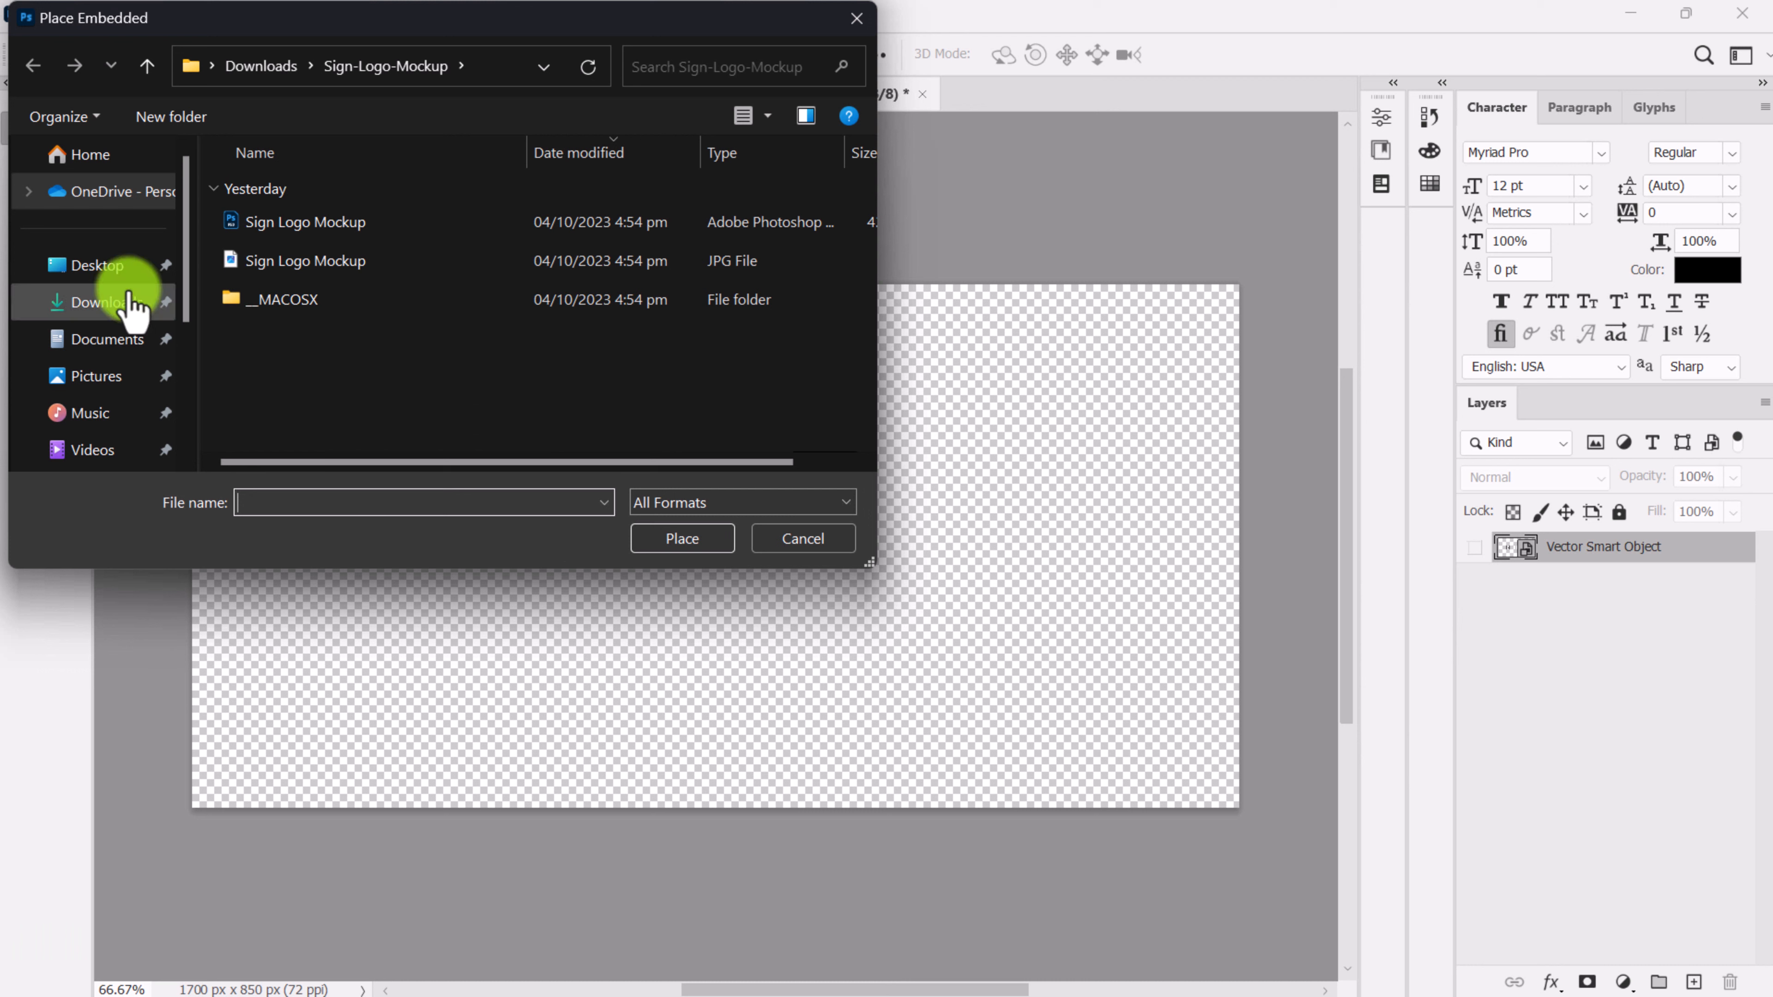
pyautogui.click(87, 264)
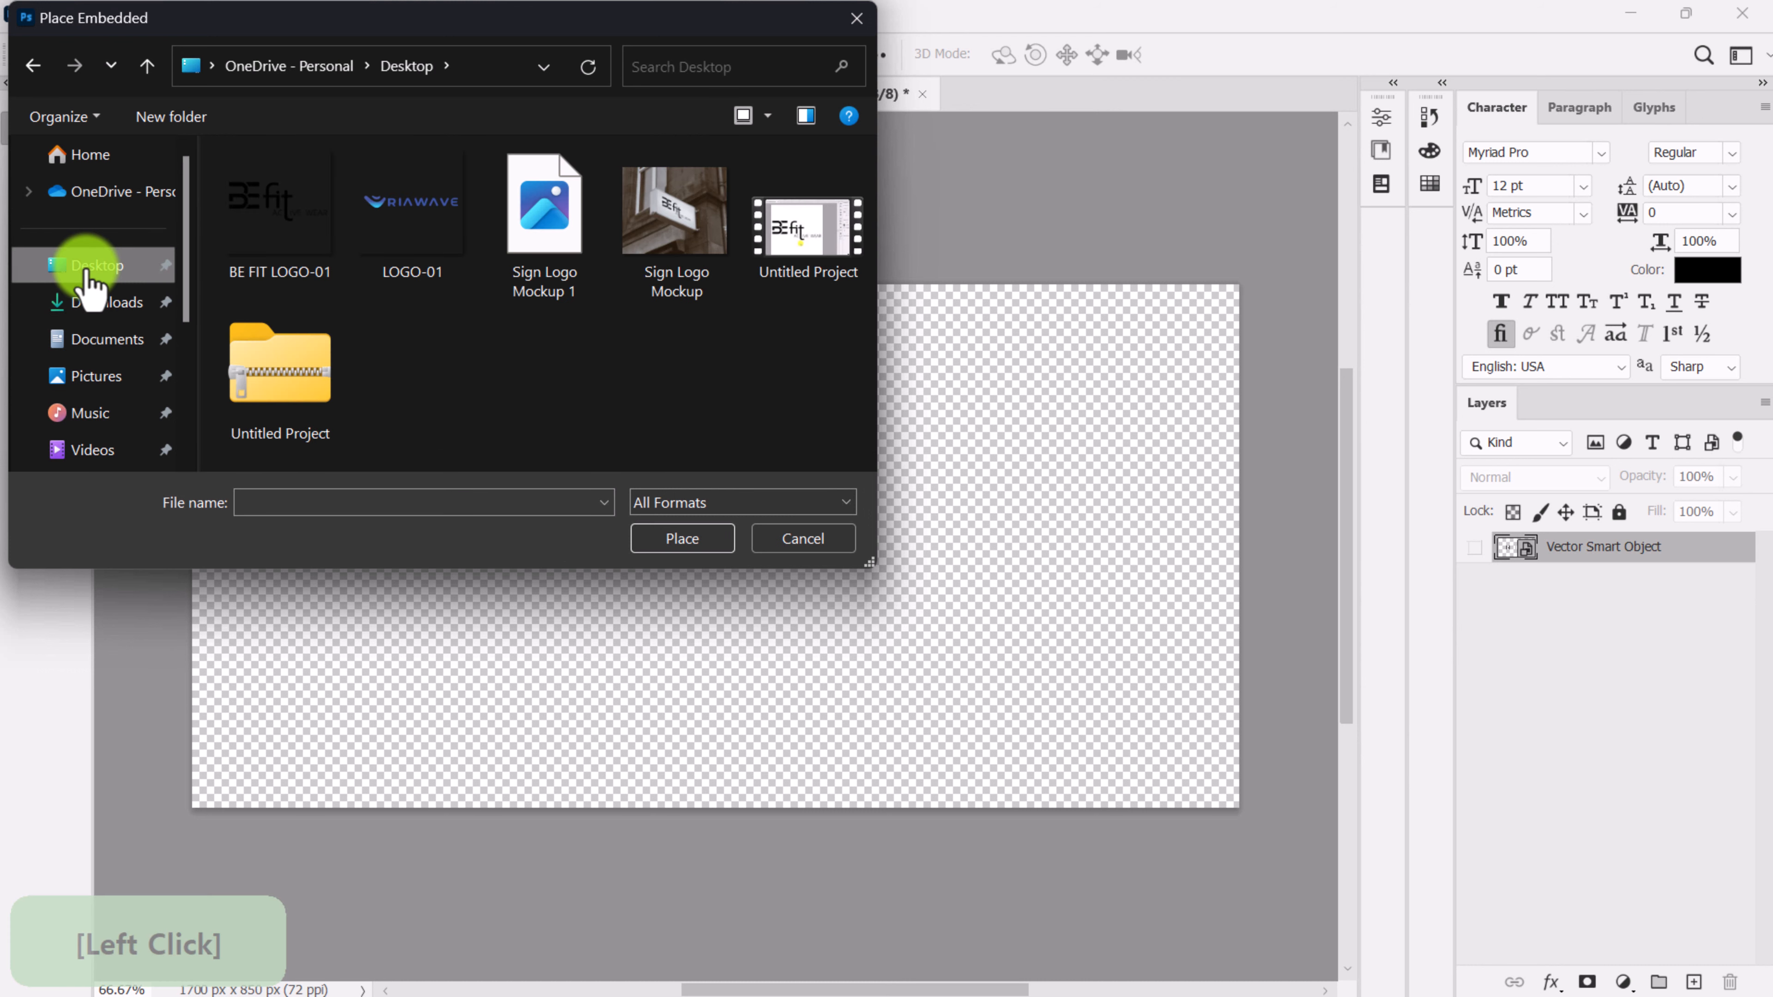
pyautogui.doubleClick(404, 226)
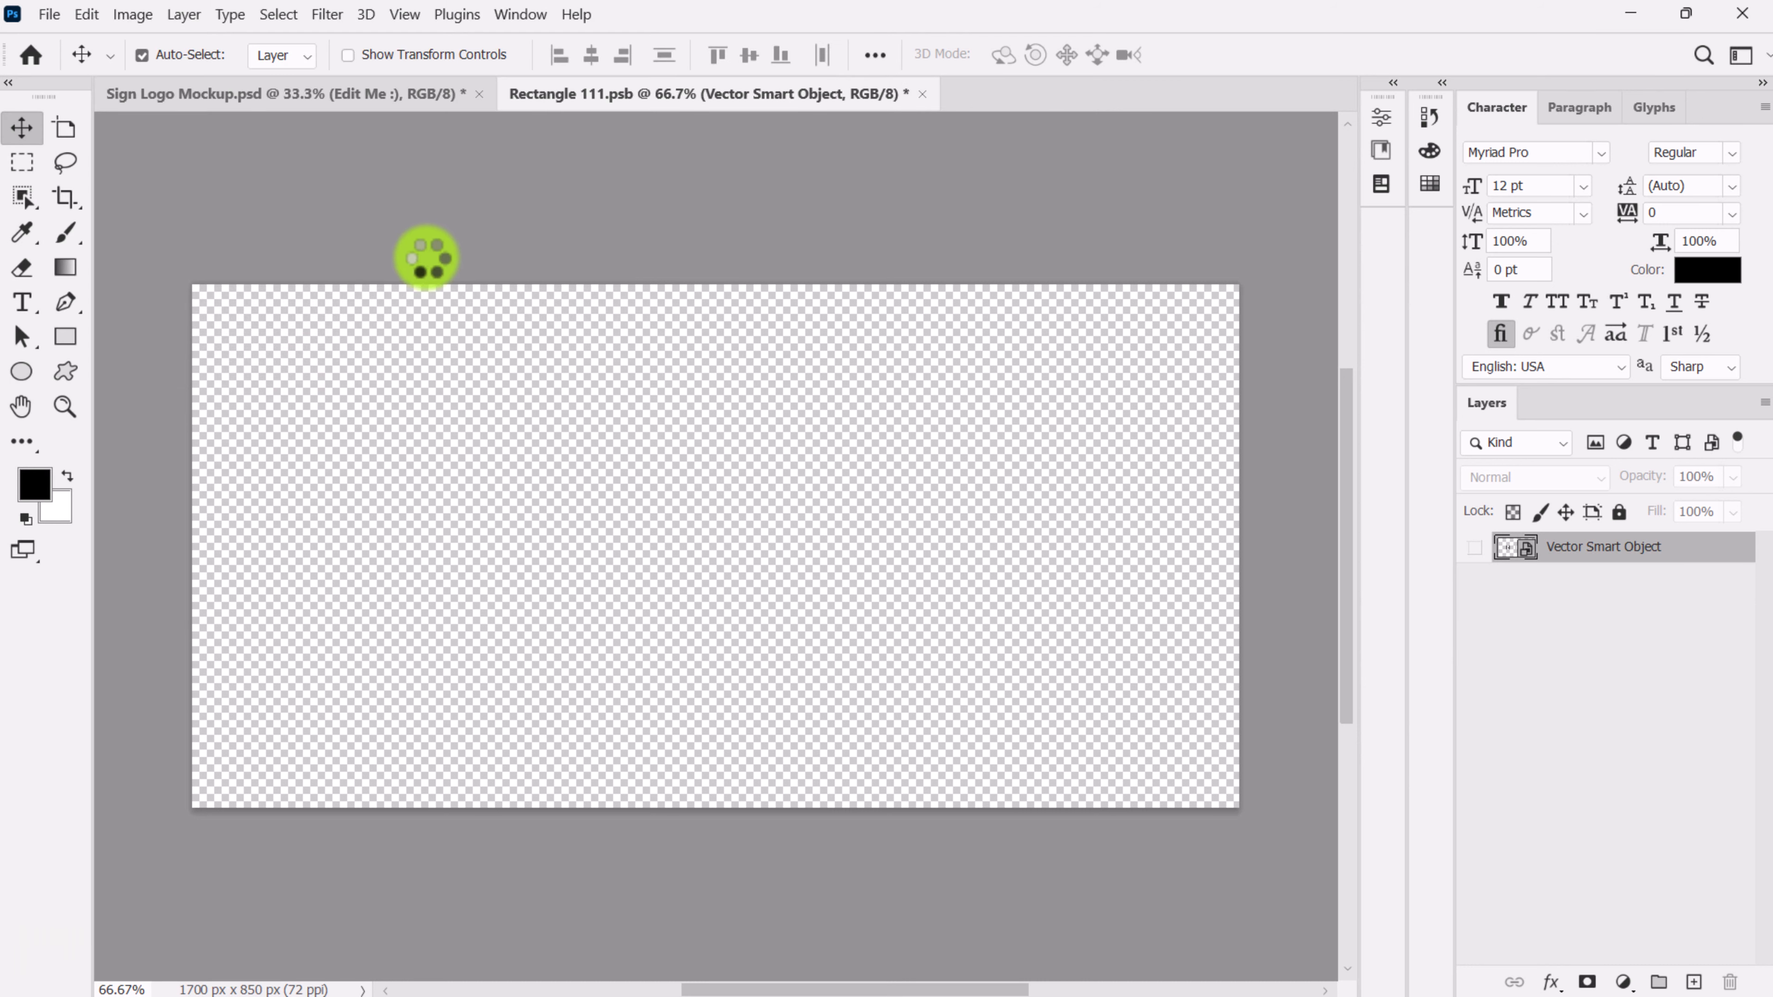
# - Enlarge the placed RIAWAVE logo from its centre to about 396% and move it slightly left
pyautogui.moveTo(831, 538); pyautogui.dragTo(1162, 538)
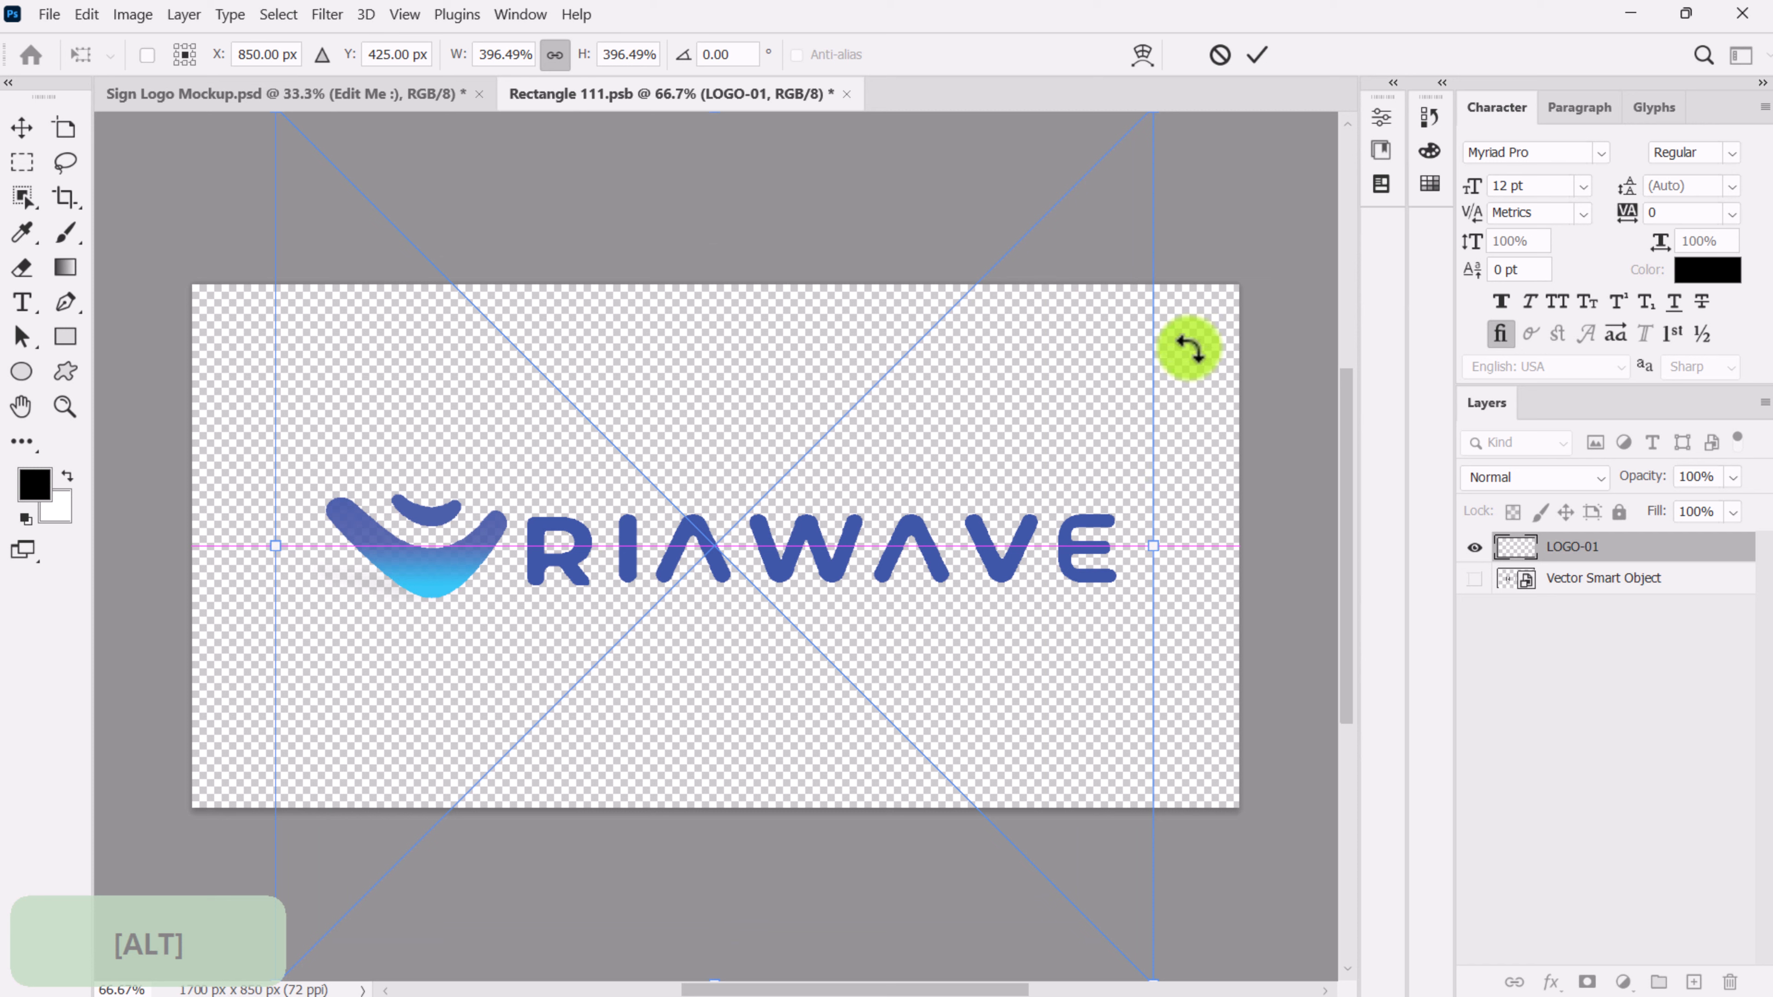
pyautogui.click(1256, 54)
pyautogui.moveTo(489, 564); pyautogui.dragTo(461, 559)
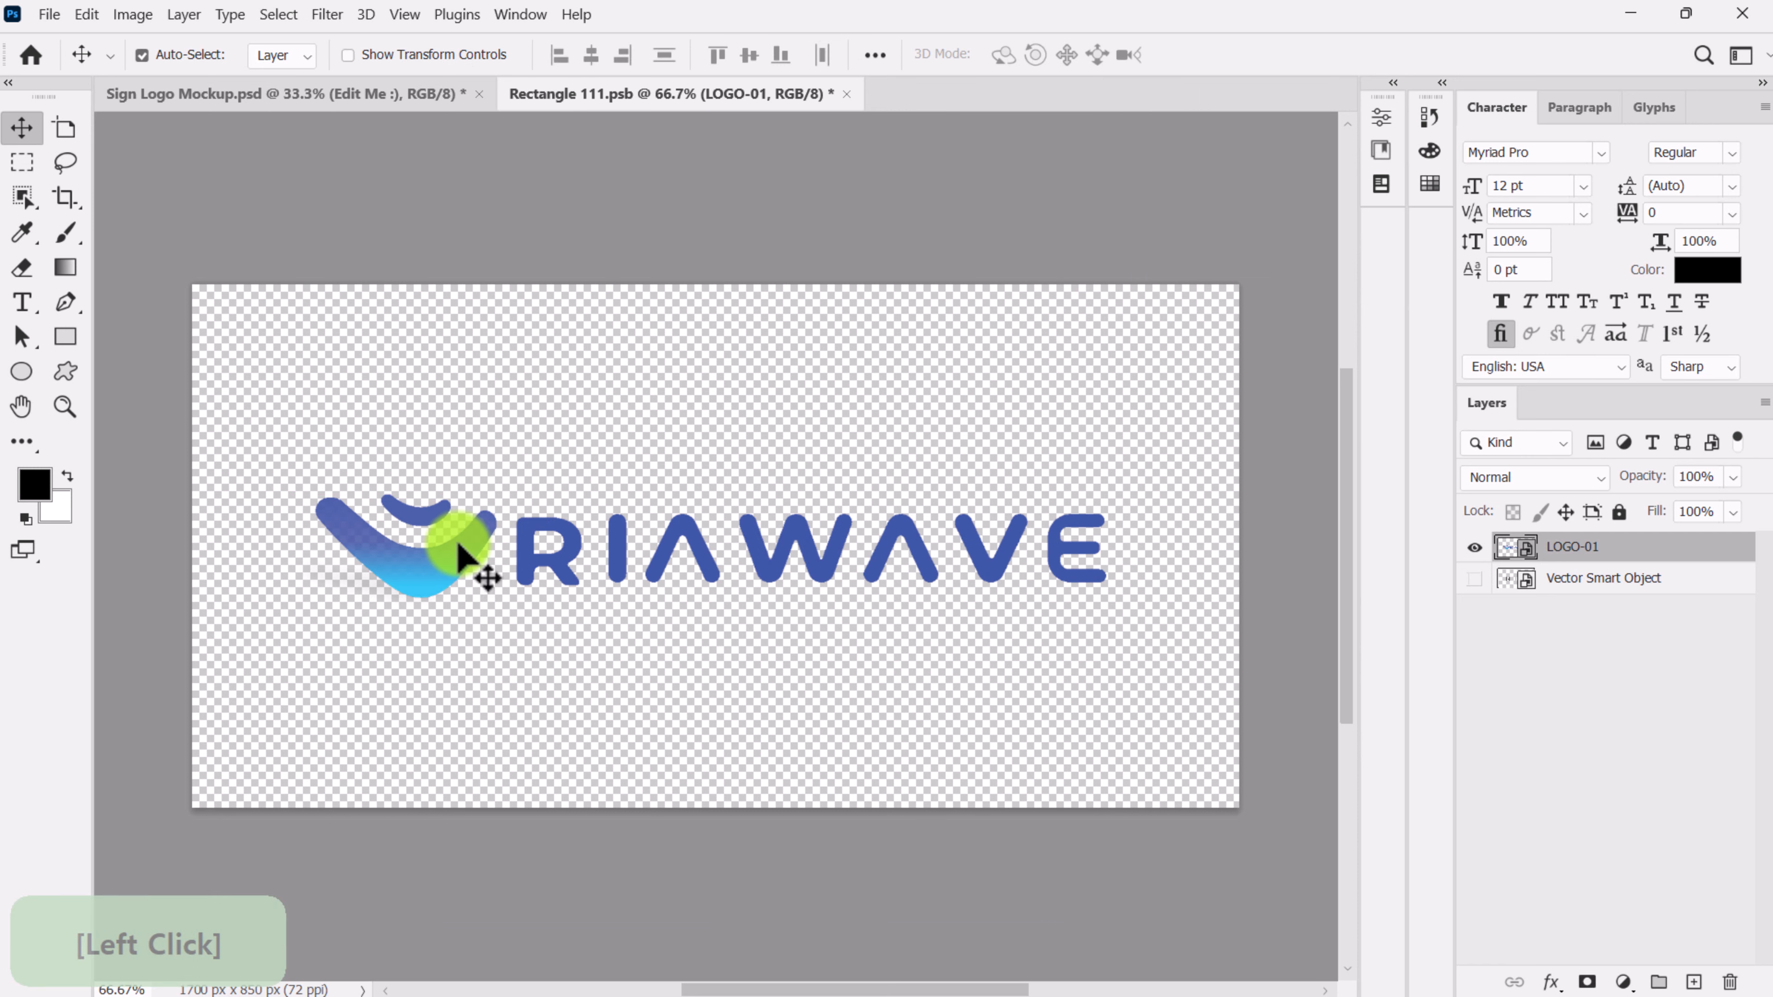
# - Save Rectangle 111.psb and return to the Sign Logo Mockup document
pyautogui.click(49, 16)
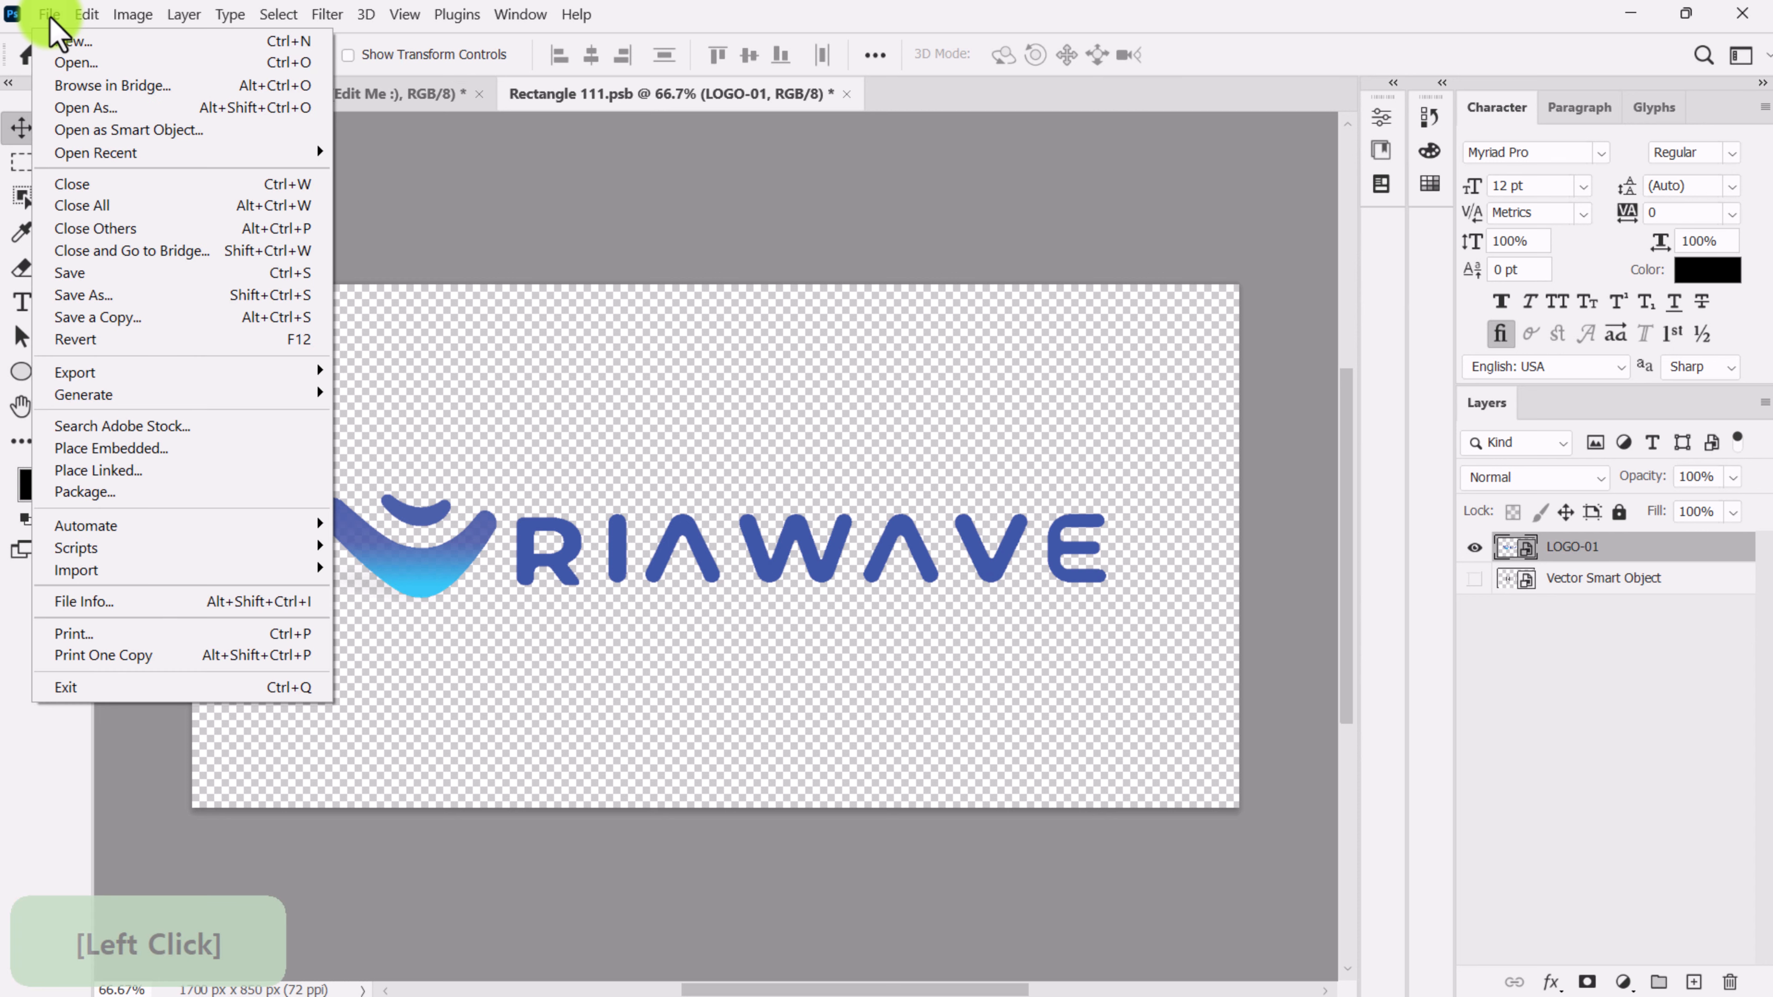
pyautogui.click(71, 272)
pyautogui.click(227, 96)
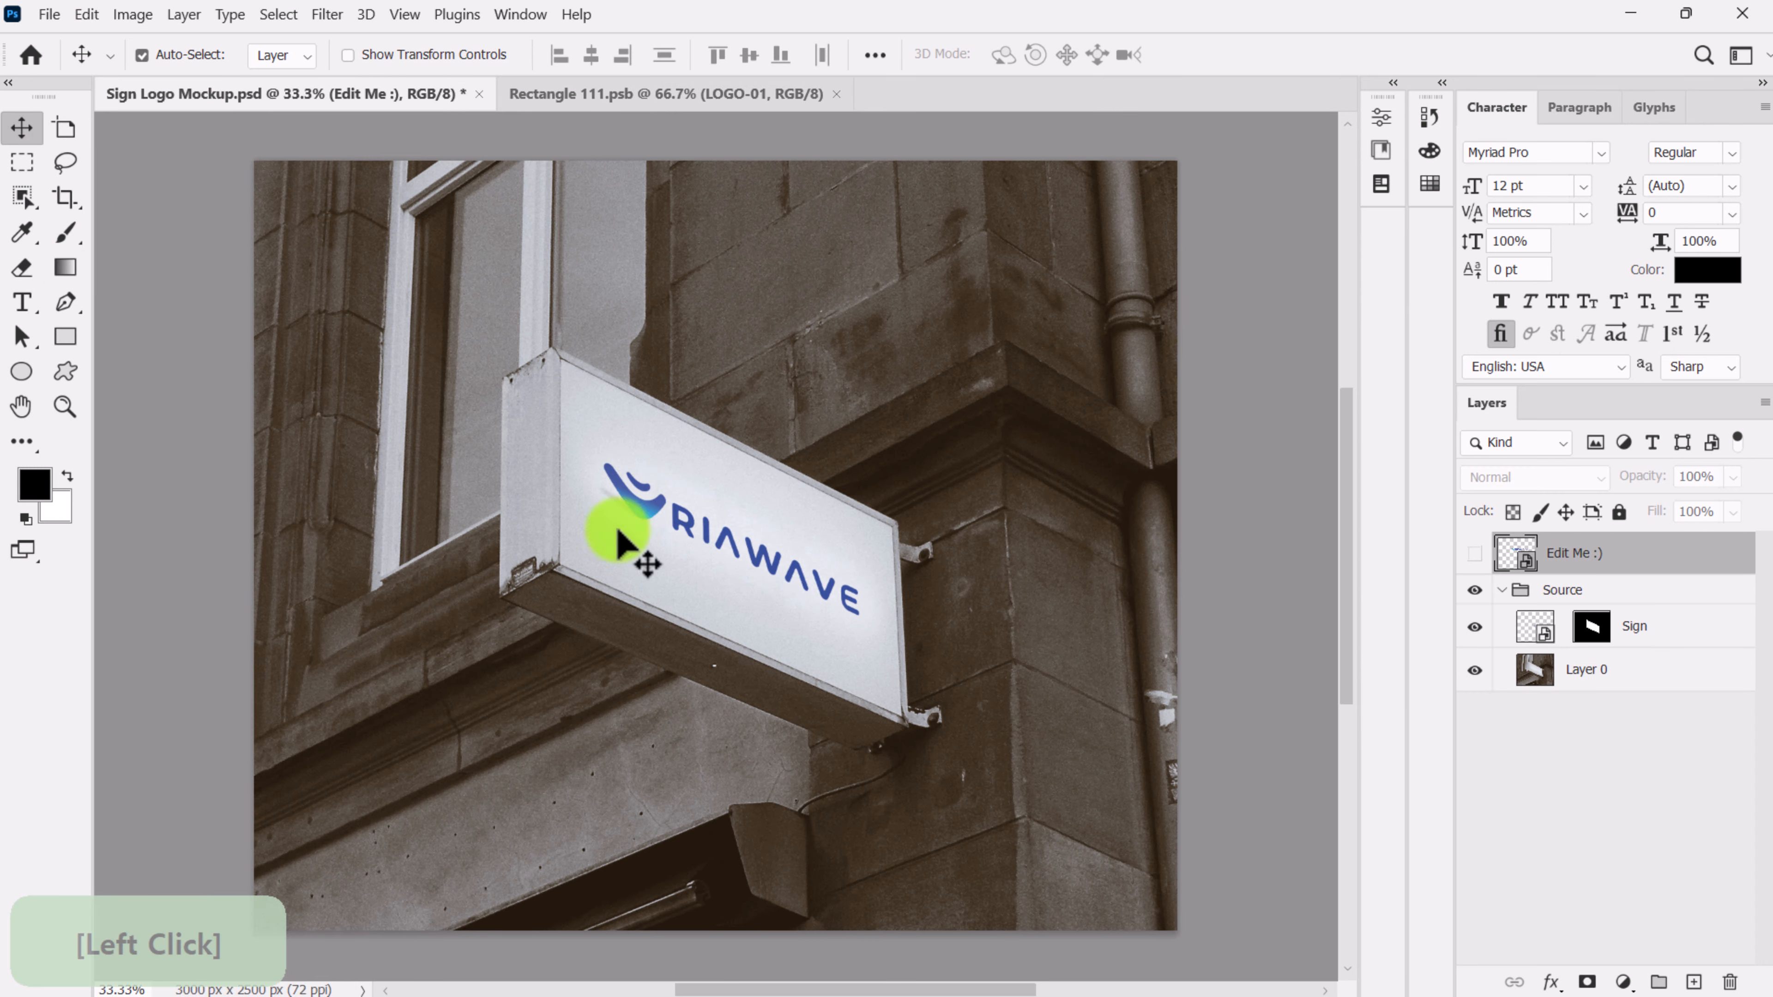